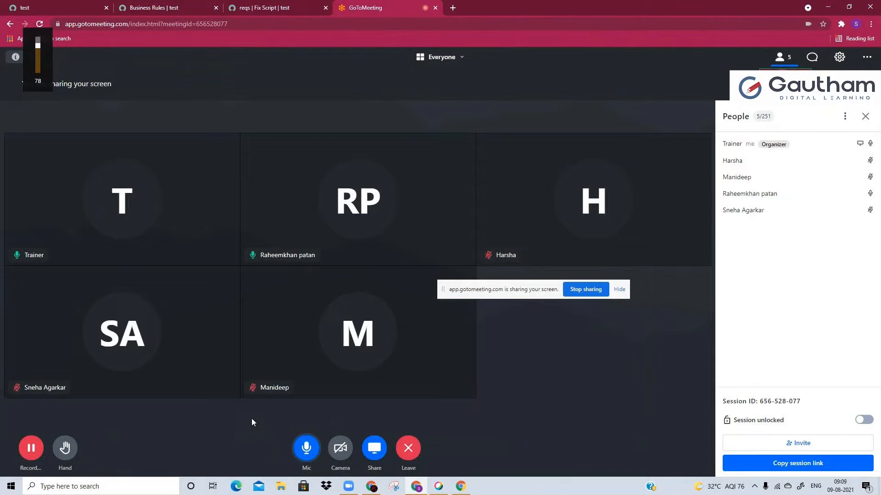
click(186, 5)
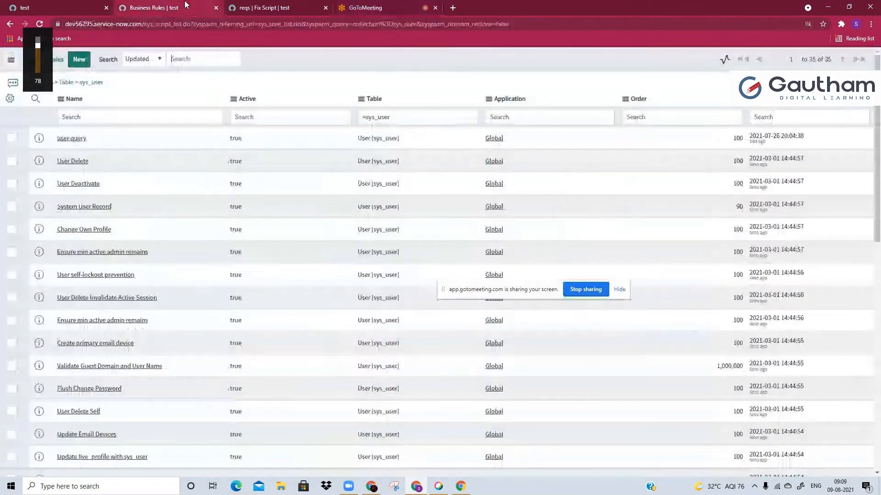
click(60, 8)
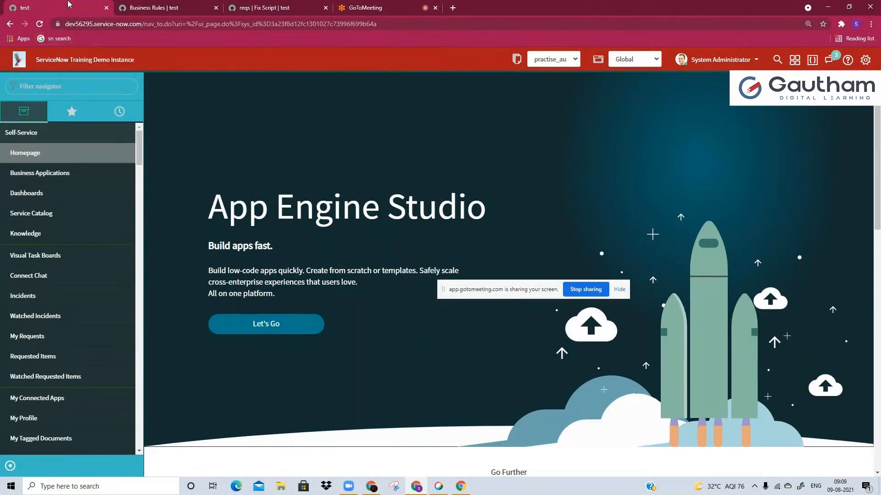
click(264, 7)
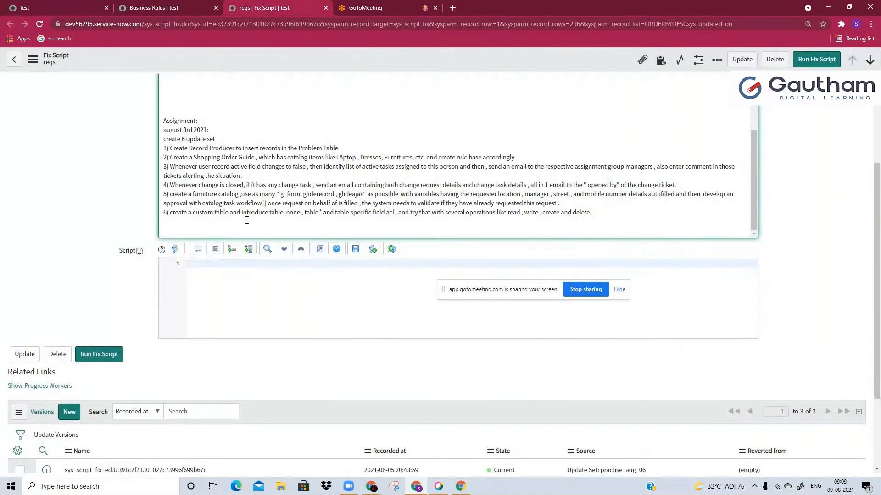
Filter the ServiceNow navigator for "mail pr" and open Email Properties in its own browser tab
click(51, 7)
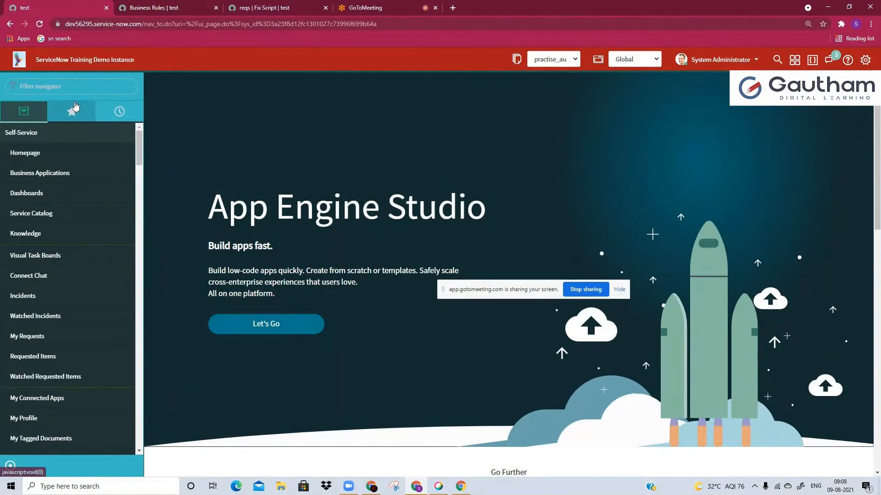
click(81, 87)
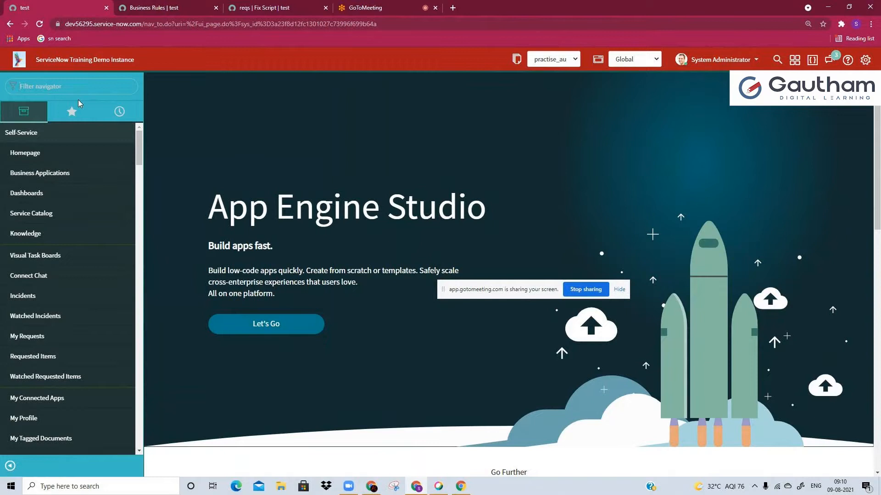
text(mail p)
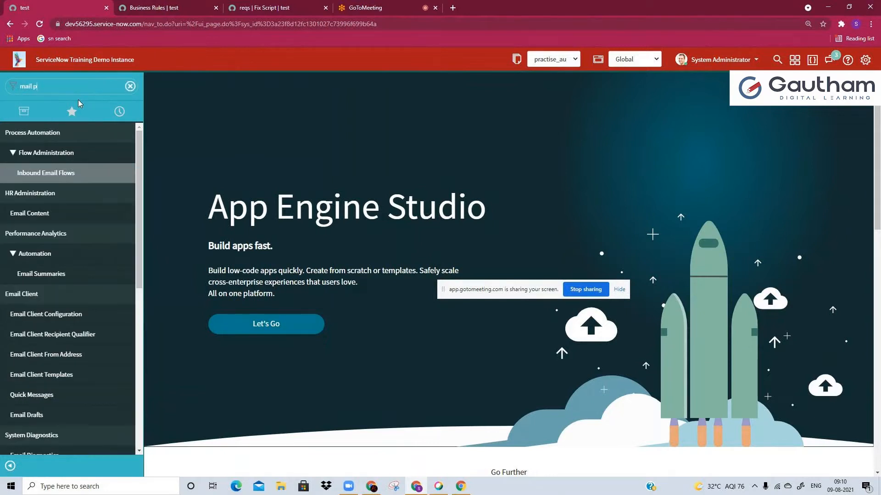
text(r)
click(42, 183)
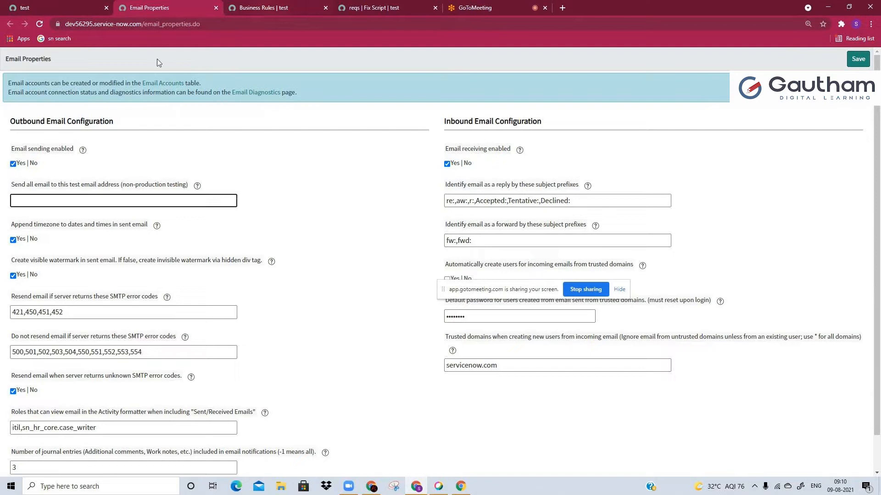
Review the six assignment requirements in the reqs fix script's description
click(357, 5)
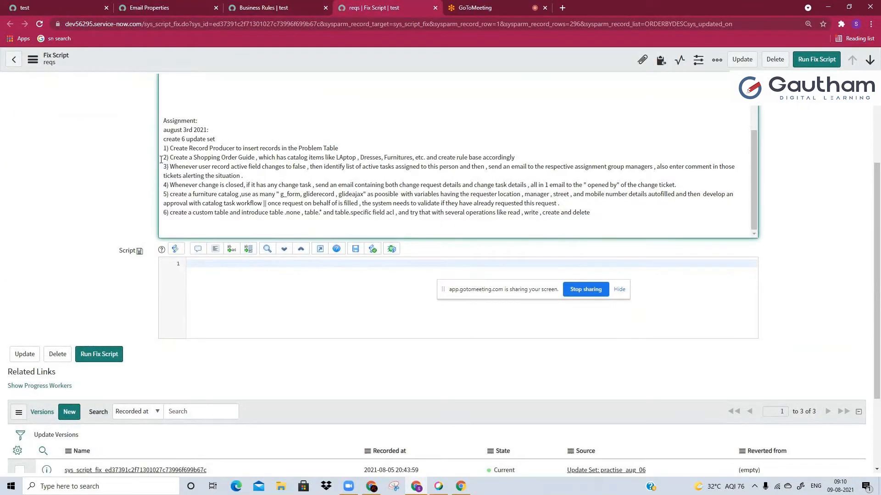
drag(160, 148, 525, 153)
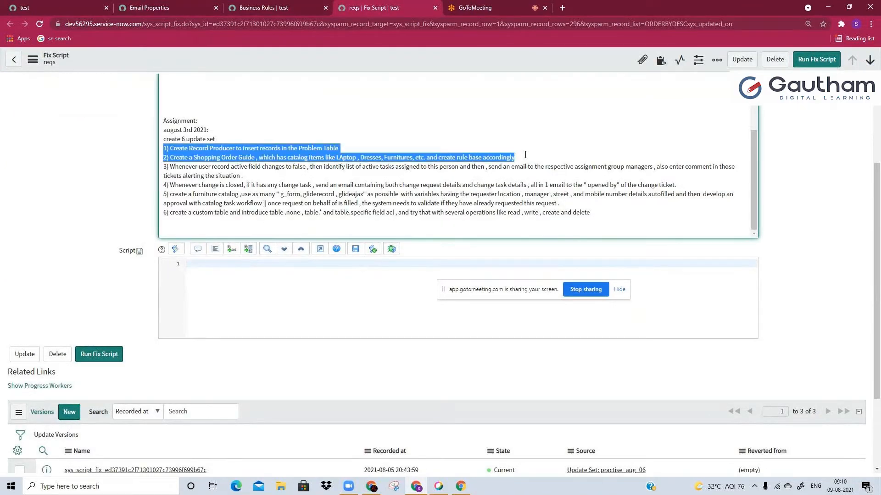
click(525, 153)
drag(163, 166, 186, 230)
click(186, 230)
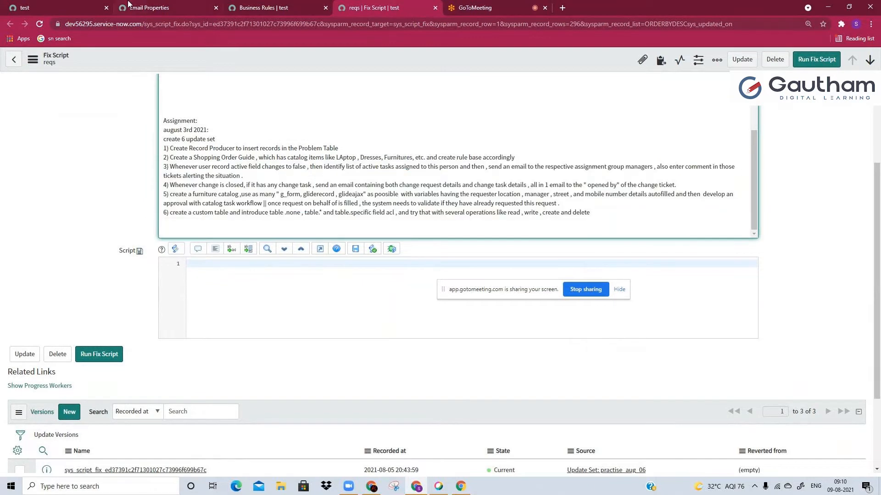
Examine the outbound and inbound settings on the Email Properties page, moving the screen-sharing bar off the default password setting
click(146, 8)
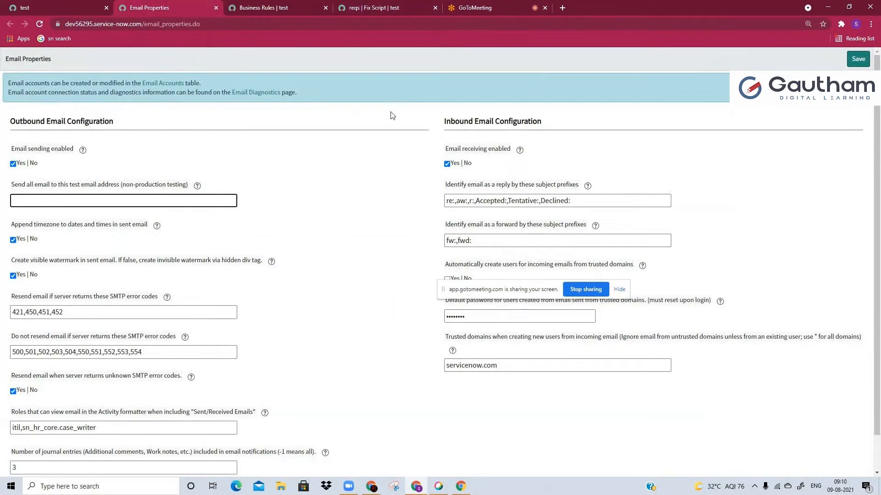
click(475, 195)
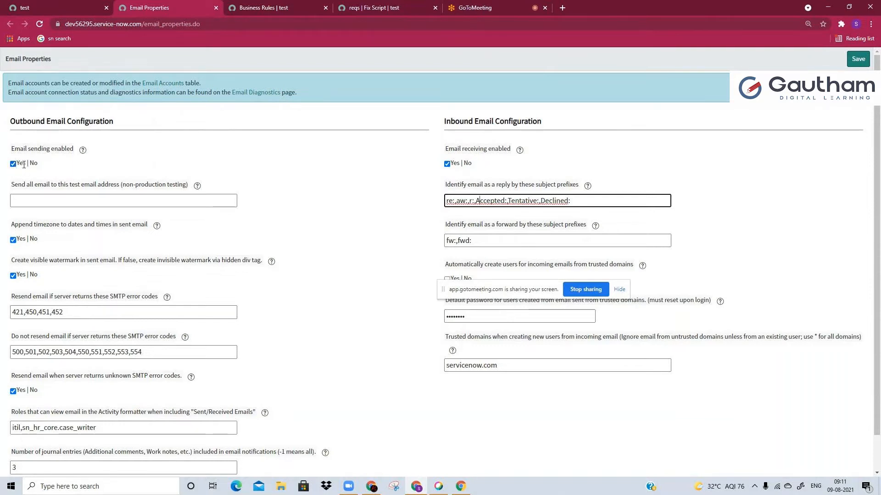
click(72, 203)
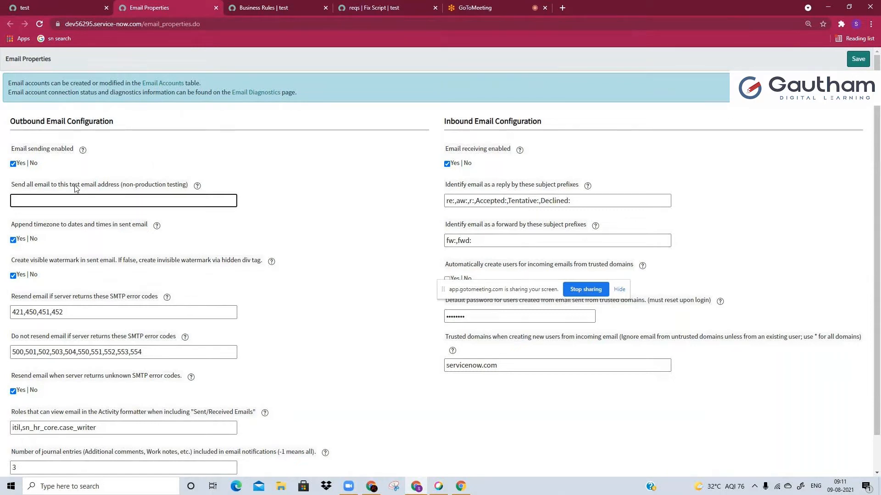
click(493, 293)
drag(493, 294, 476, 363)
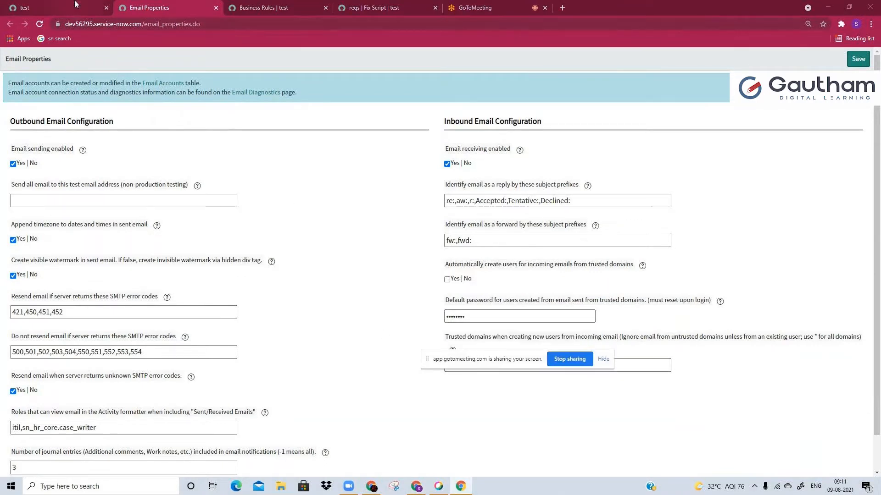
Switch to GoToMeeting and read the messages in the meeting chat
click(476, 8)
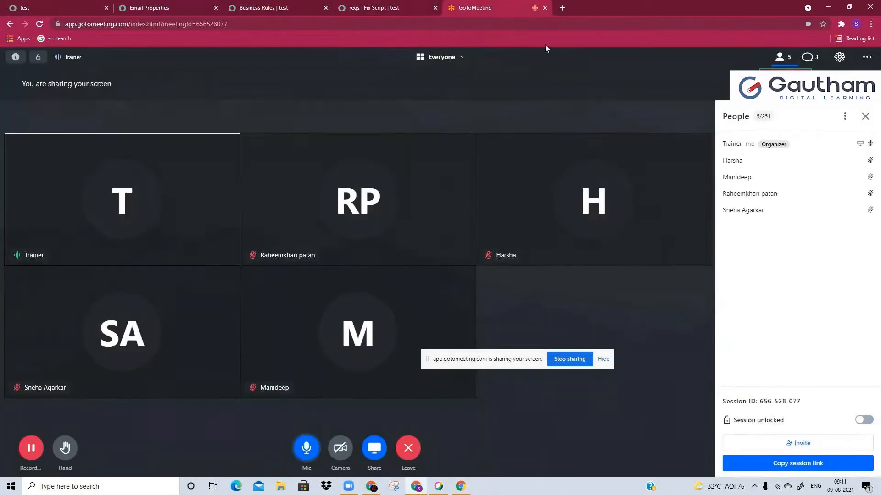
click(817, 60)
drag(757, 163, 763, 242)
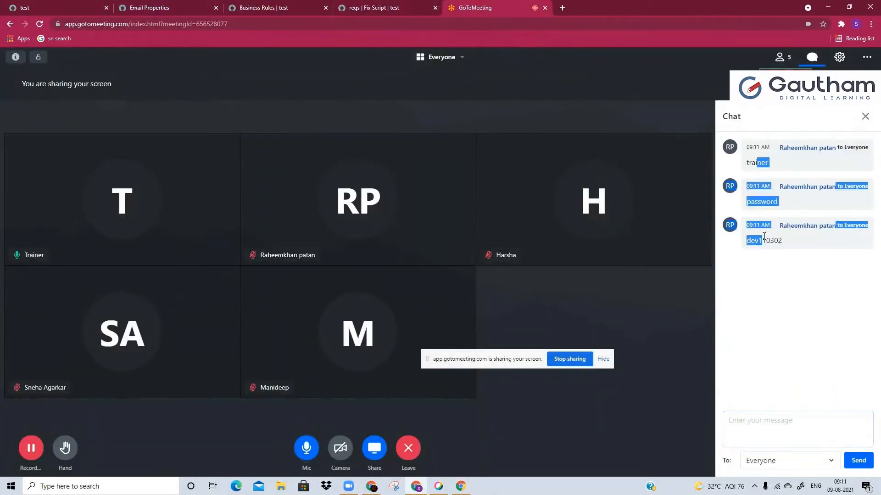
click(764, 245)
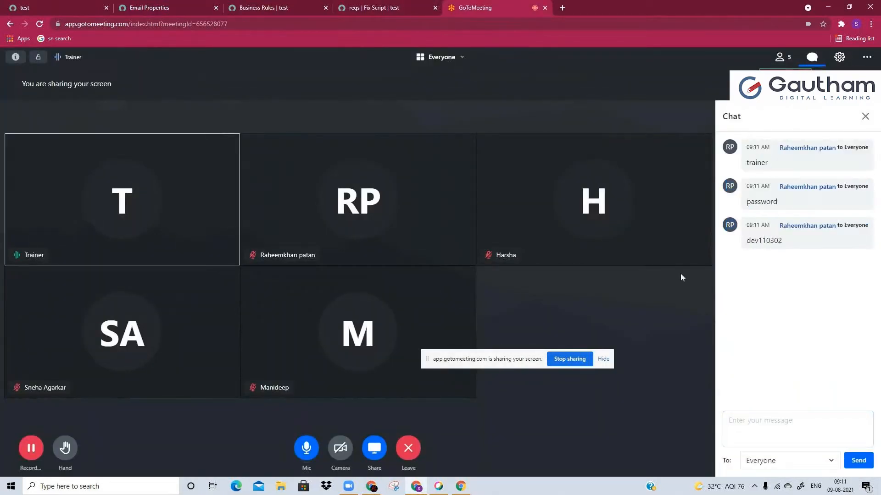
Return to the reqs fix script and reread assignment requirements 3 to 6
click(366, 4)
drag(143, 172, 188, 222)
click(188, 222)
drag(159, 167, 187, 232)
click(187, 232)
Switch back to GoToMeeting and check the instance details posted in the chat
click(474, 7)
drag(760, 196, 778, 241)
click(778, 241)
double_click(766, 240)
click(781, 262)
Glance at the business rules list and read requirement 3 in the reqs fix script
click(323, 4)
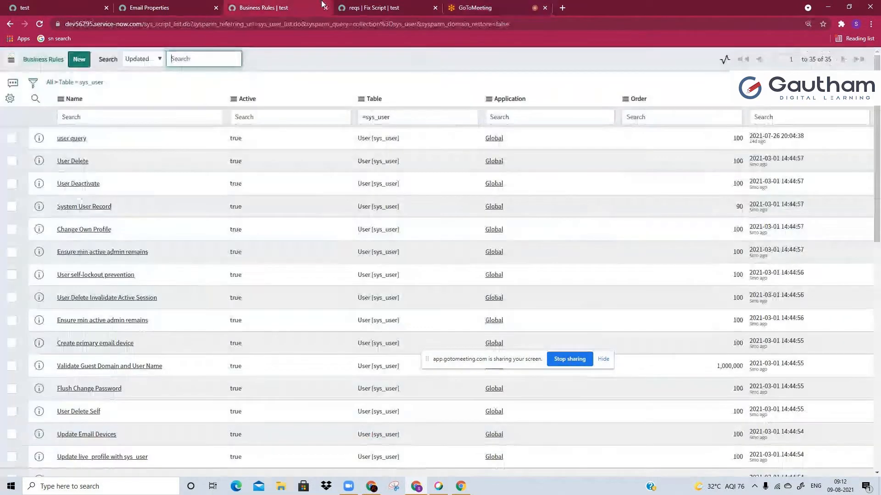
click(367, 8)
drag(241, 176, 260, 178)
click(163, 167)
click(261, 178)
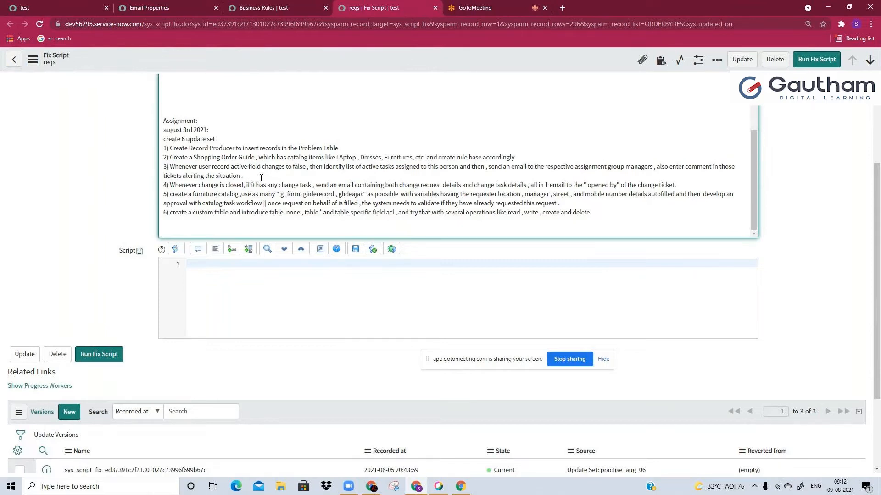
Check the GoToMeeting session and highlight the full text of requirement 3 in the reqs fix script
click(505, 6)
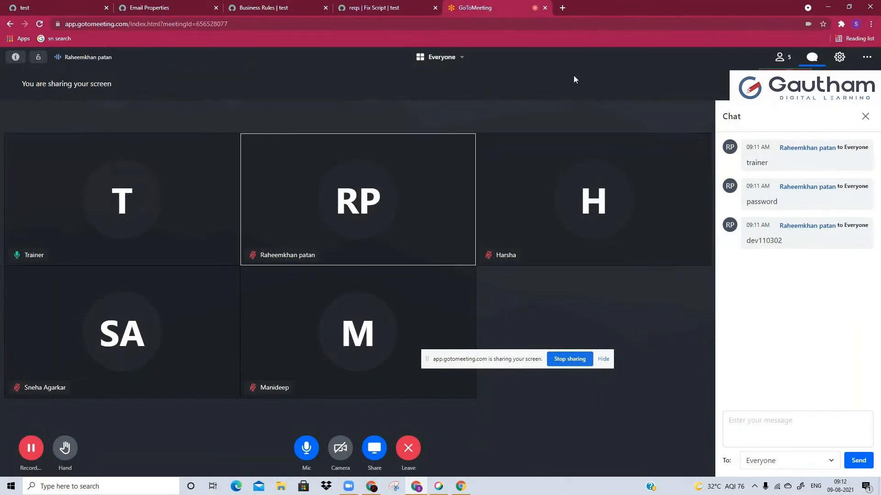
click(402, 10)
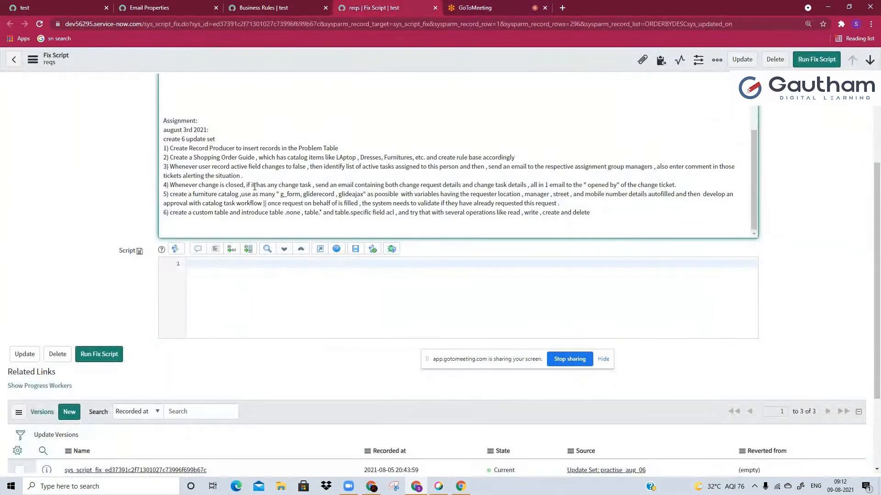
drag(244, 177, 161, 170)
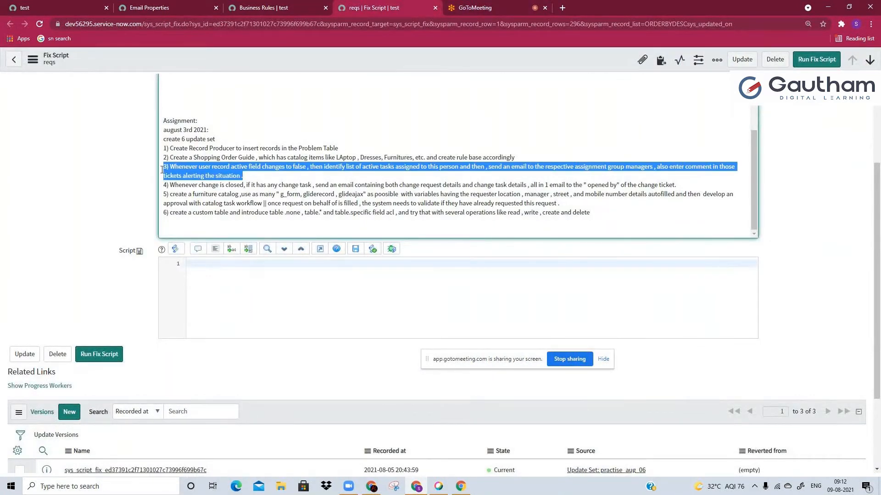
click(161, 170)
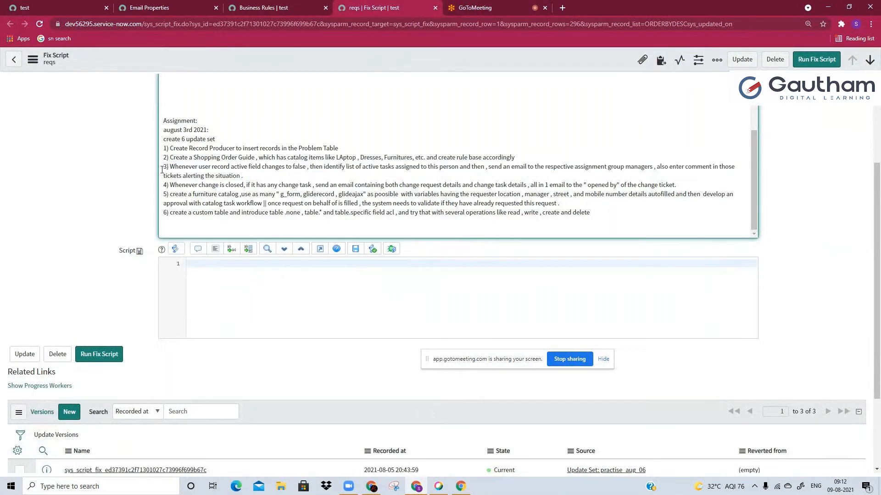
Clear the "mail pr" filter from the ServiceNow application navigator
click(38, 9)
click(62, 86)
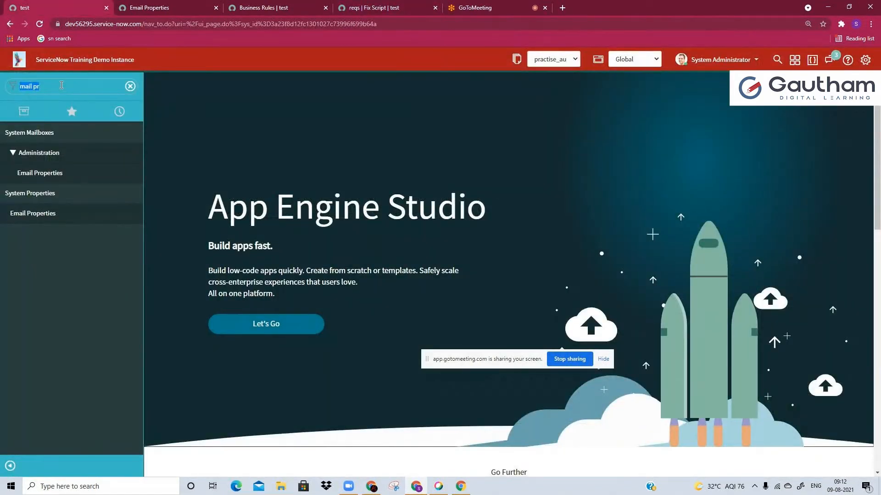
key(BackSpace)
Separate requirement 3 from requirement 2 with blank lines in the reqs fix script's description
click(289, 4)
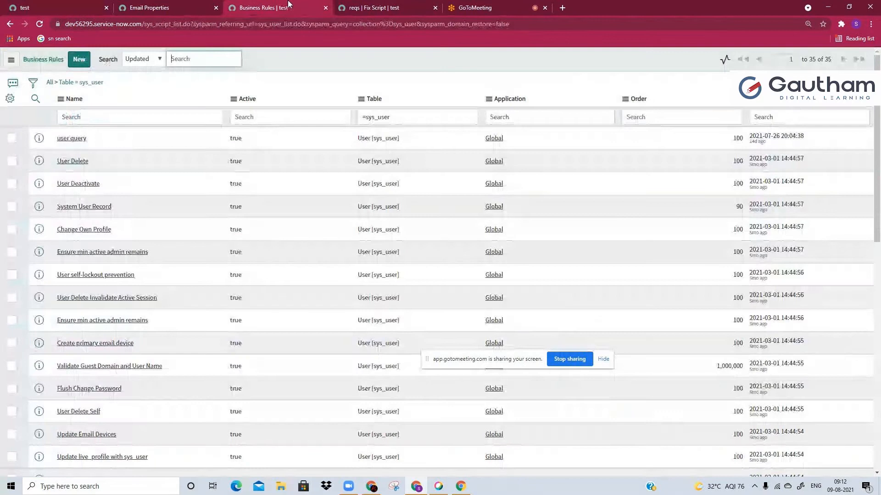
click(374, 8)
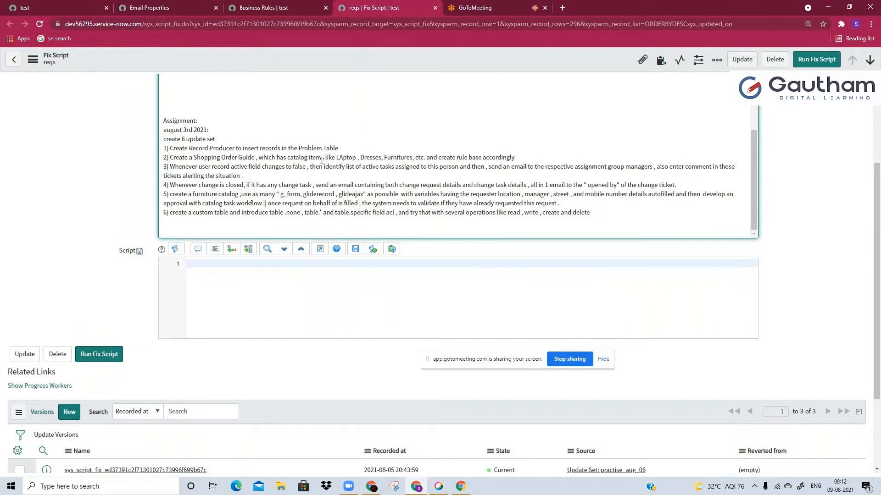
click(283, 179)
drag(654, 161, 676, 185)
double_click(651, 172)
click(655, 162)
scroll(549, 158, down, 2)
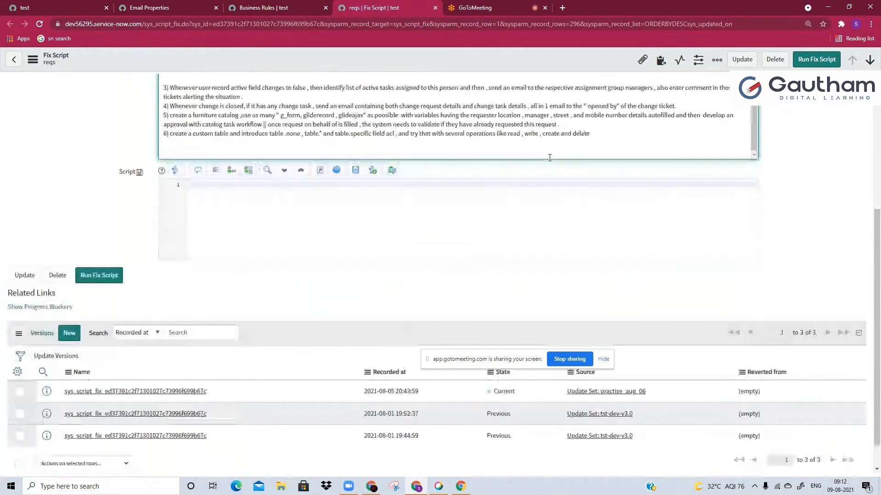
scroll(486, 180, up, 3)
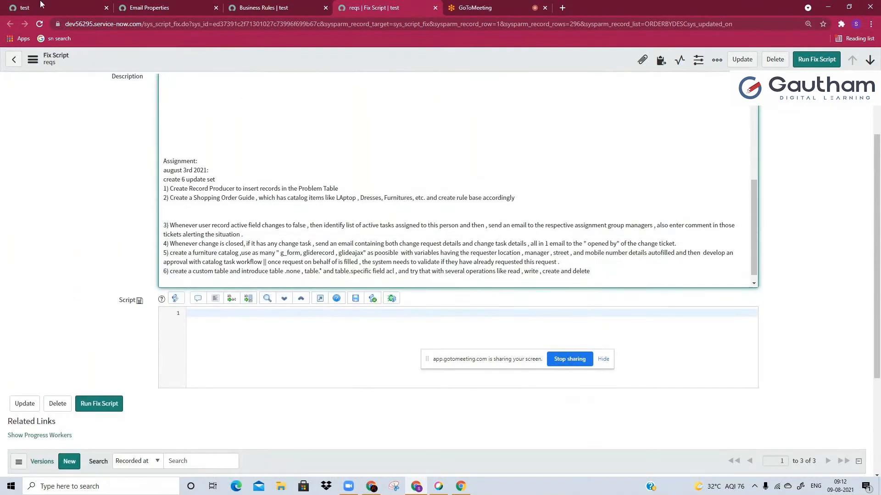
Filter the navigator for "users", open the Users list under User Administration, and reduce the page zoom to 100%
click(41, 5)
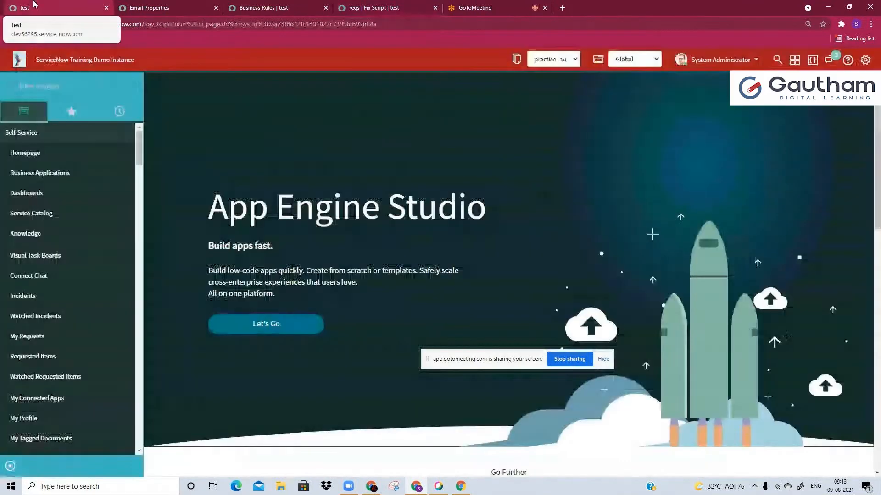
click(58, 85)
text(us)
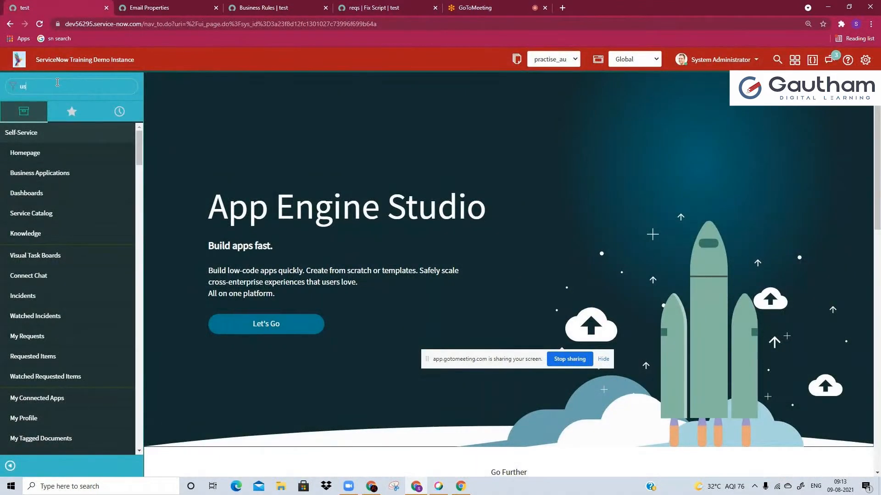
text(ers)
scroll(58, 342, down, 10)
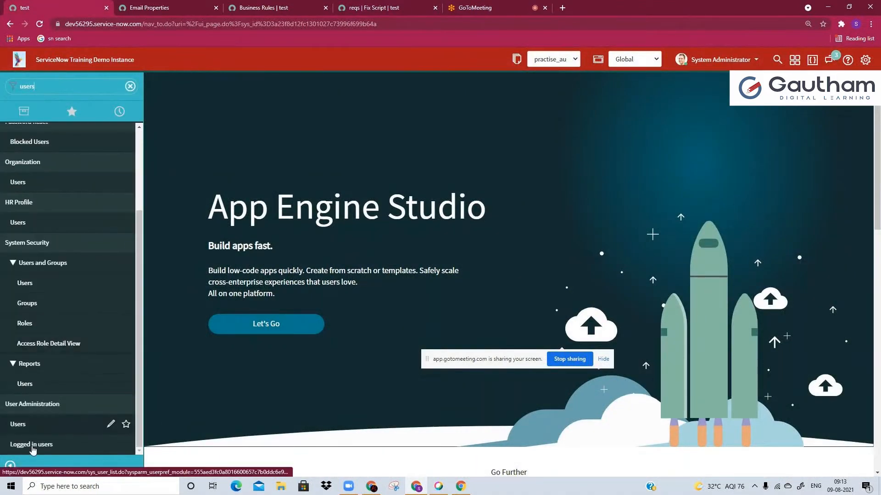
key(ctrl+minus)
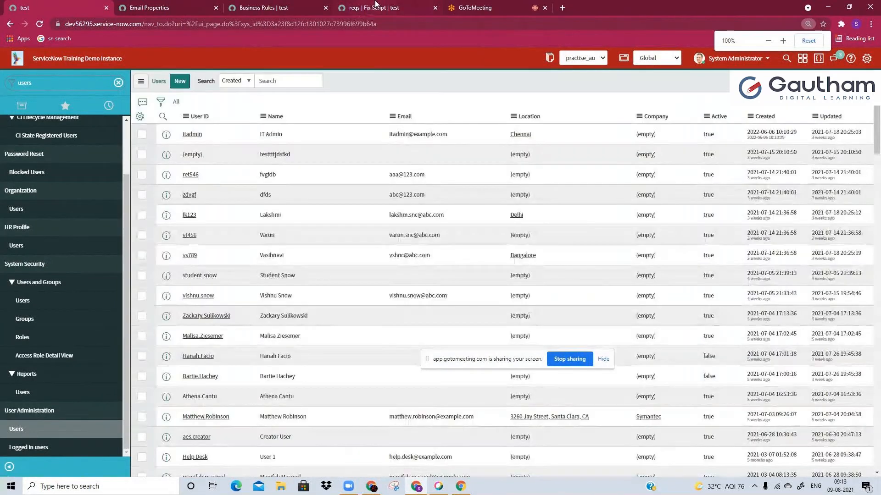
Reread the condition about the user record's active field in requirement 3 of the fix script
click(346, 8)
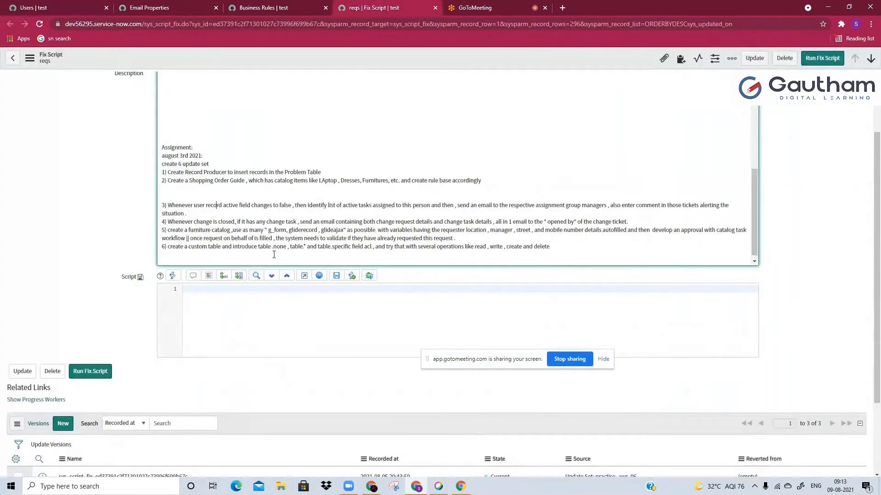
drag(239, 205, 287, 206)
click(268, 205)
Open the business rules configured for the User table from the Users list
click(100, 4)
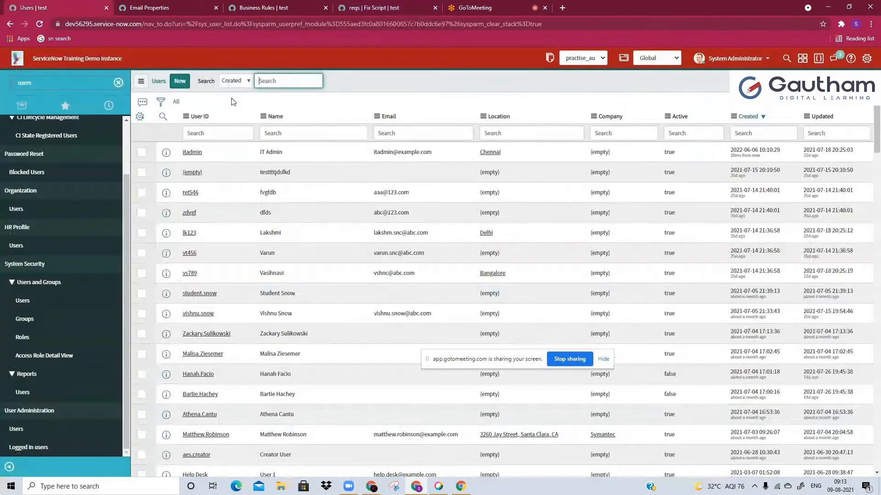
right_click(240, 118)
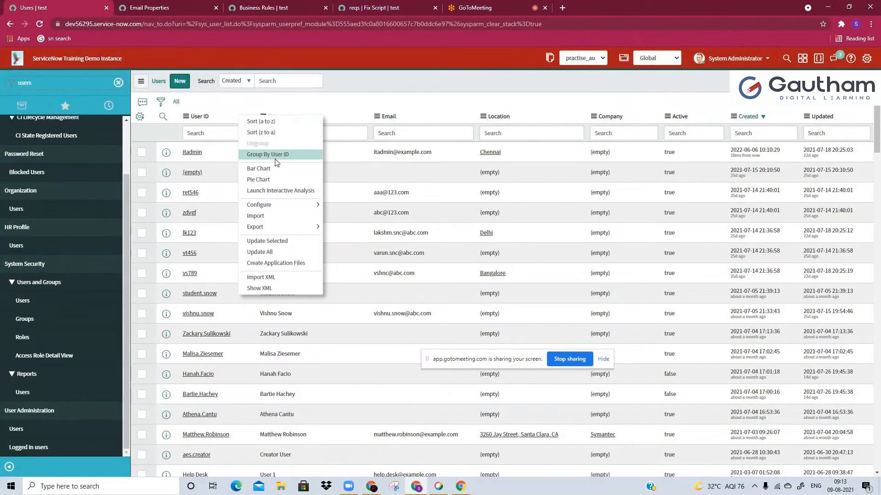
mouse_move(265, 206)
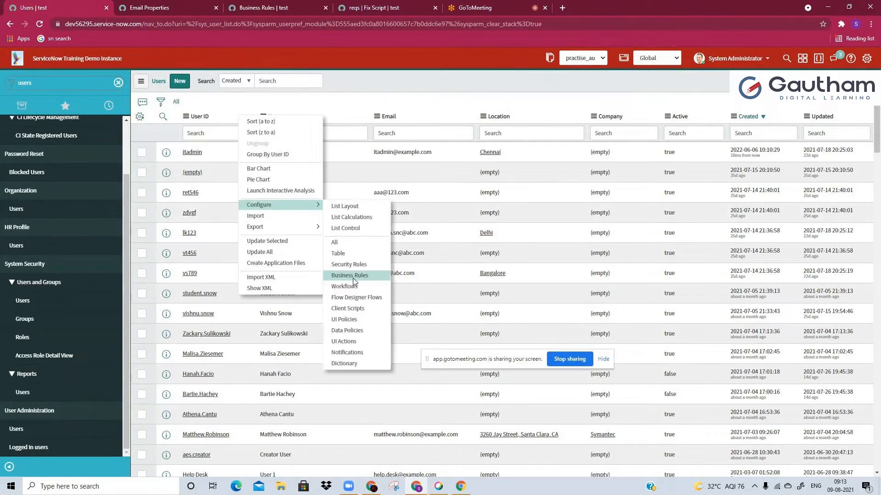
click(353, 278)
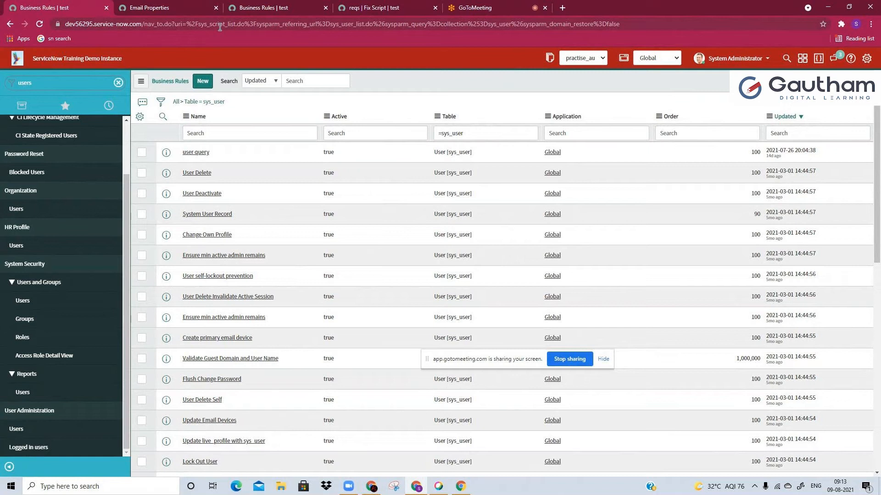
Create a new business rule on the User table and name it "active changes to false"
click(209, 86)
click(251, 8)
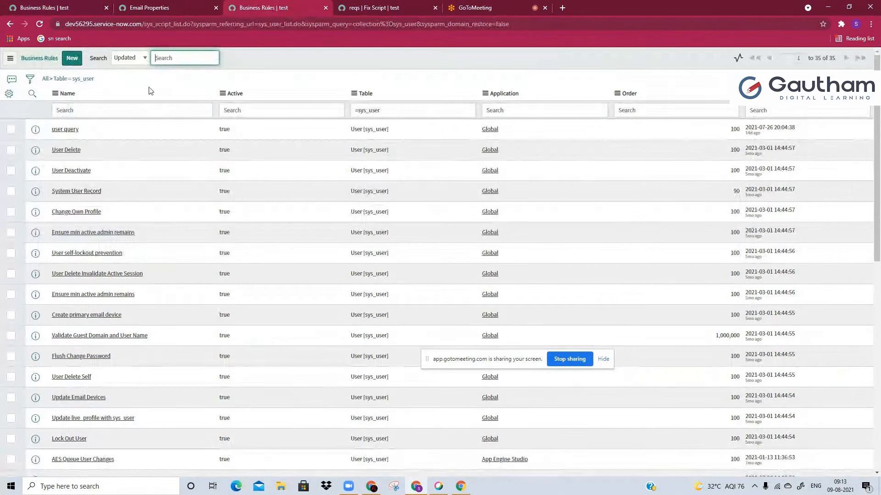
click(78, 59)
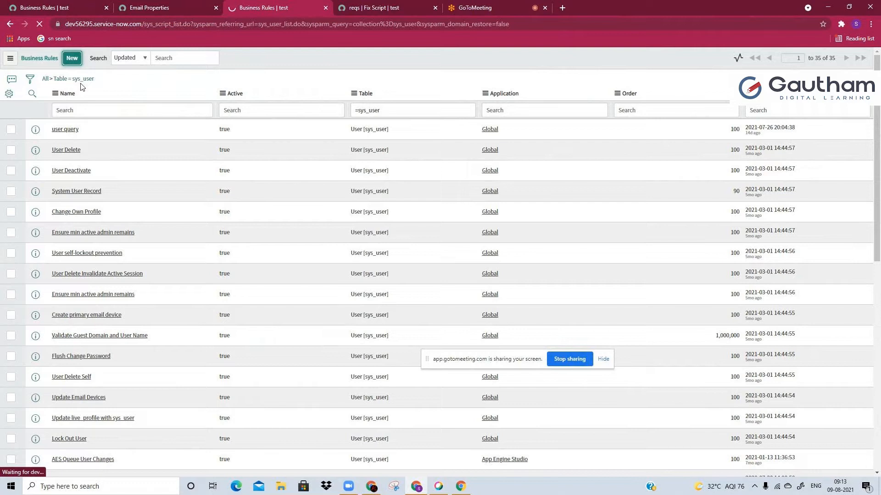
click(217, 8)
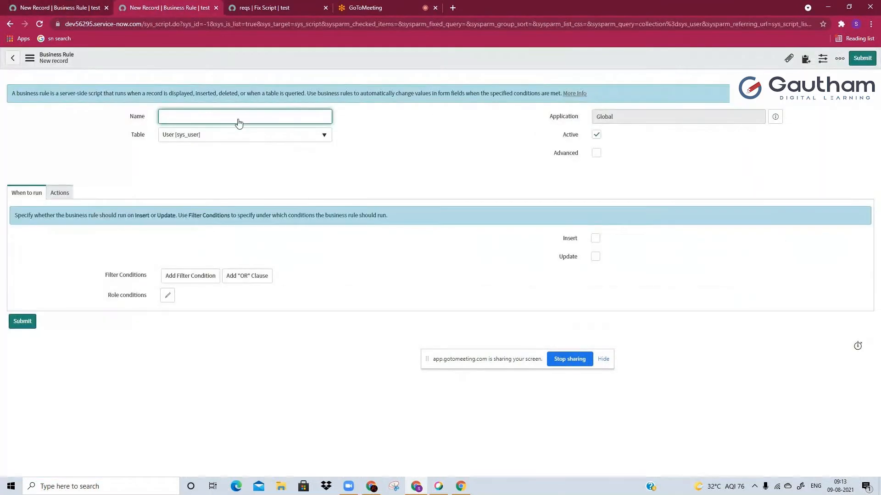
click(46, 8)
click(158, 8)
text(active )
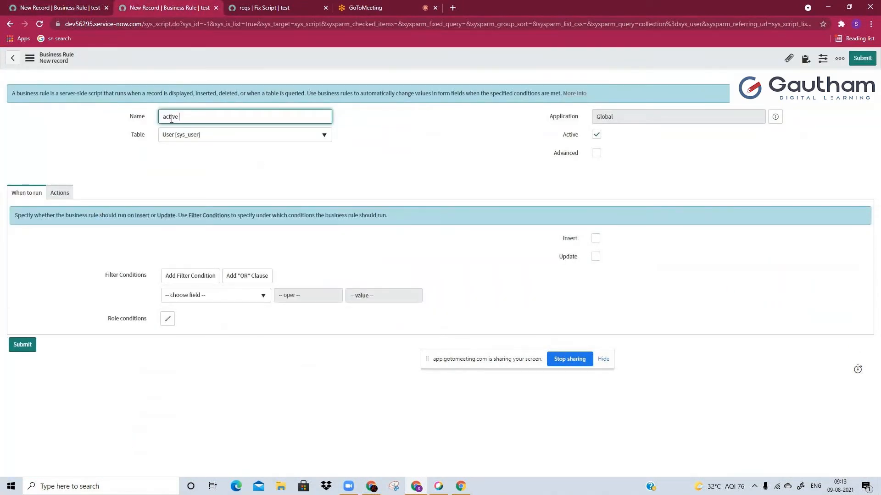
text(changes to false)
Set the rule to run on update when Active changes to false, and enable its advanced options
click(258, 300)
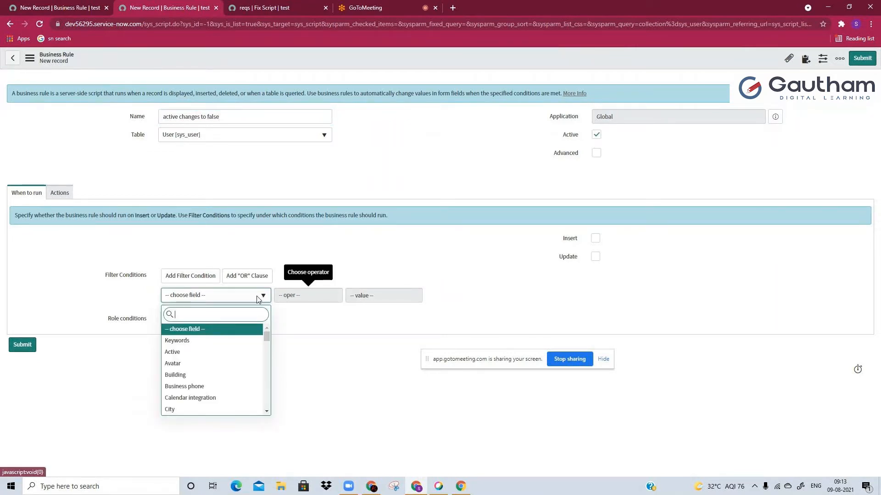
text(act)
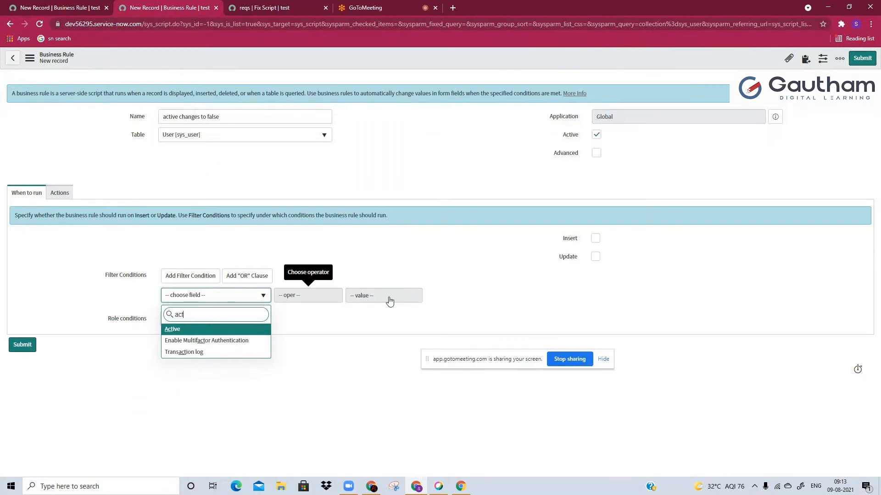
key(Return)
click(323, 297)
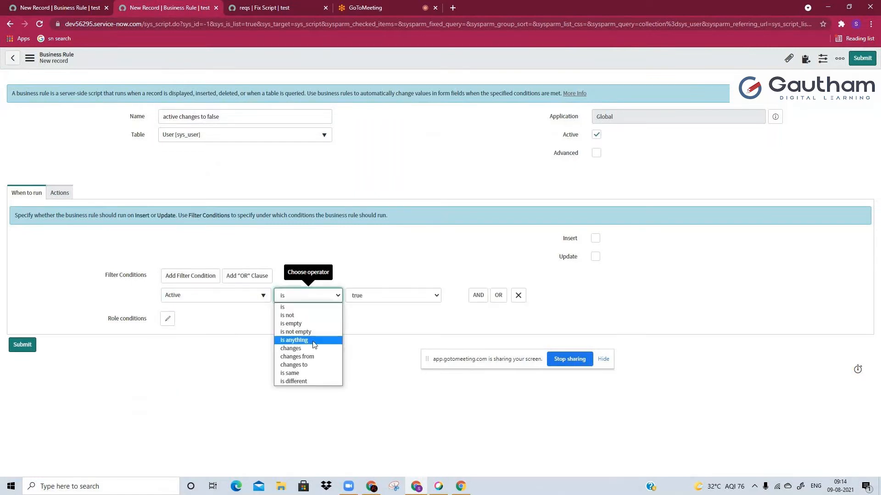
click(308, 369)
click(358, 299)
click(360, 314)
click(595, 256)
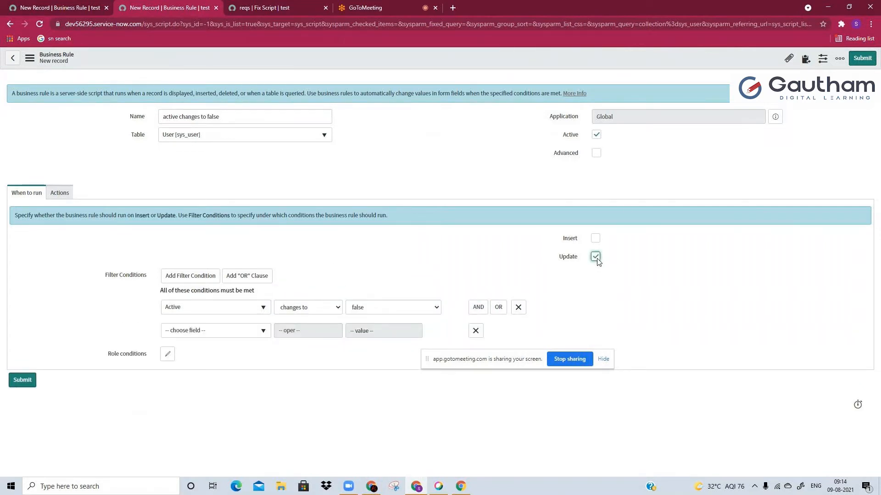
click(597, 152)
Reread requirement 3 in the reqs fix script and replace the rule script's placeholder comment with a GlideRecord query block on the "task" table
click(398, 7)
click(265, 8)
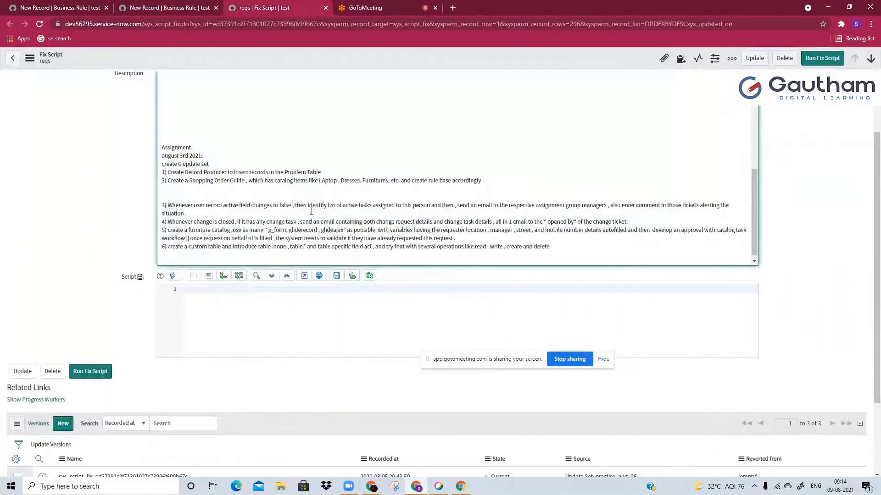
drag(296, 206, 326, 213)
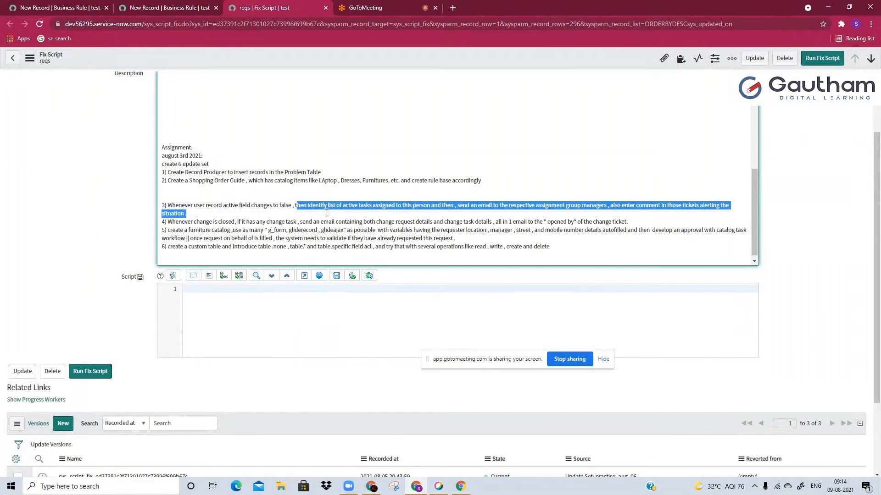
click(327, 213)
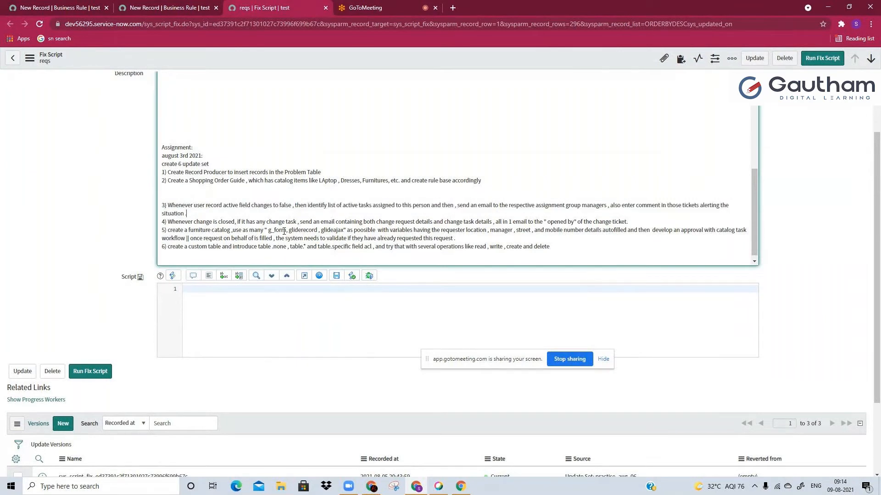
click(6, 2)
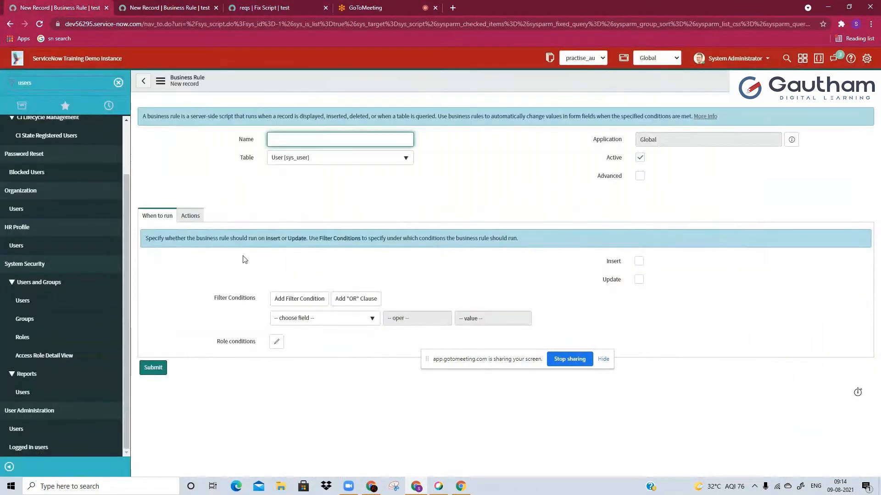
click(219, 6)
click(89, 201)
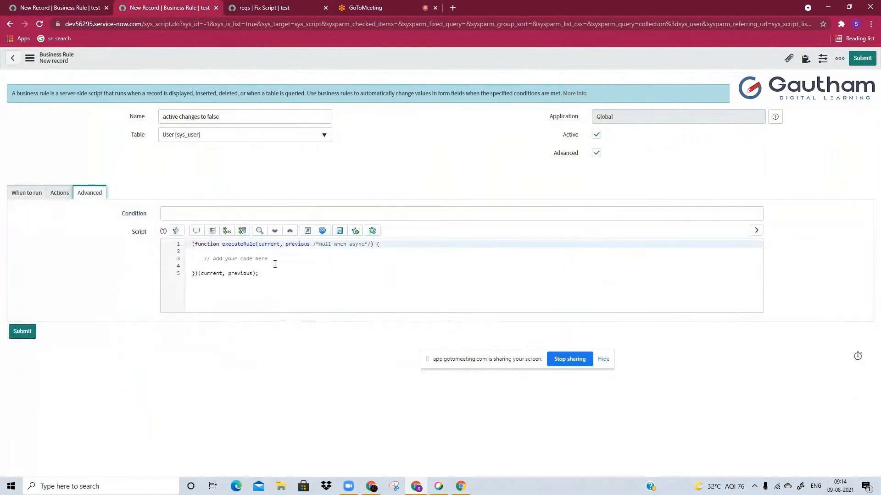
drag(202, 258, 285, 259)
text(vargr)
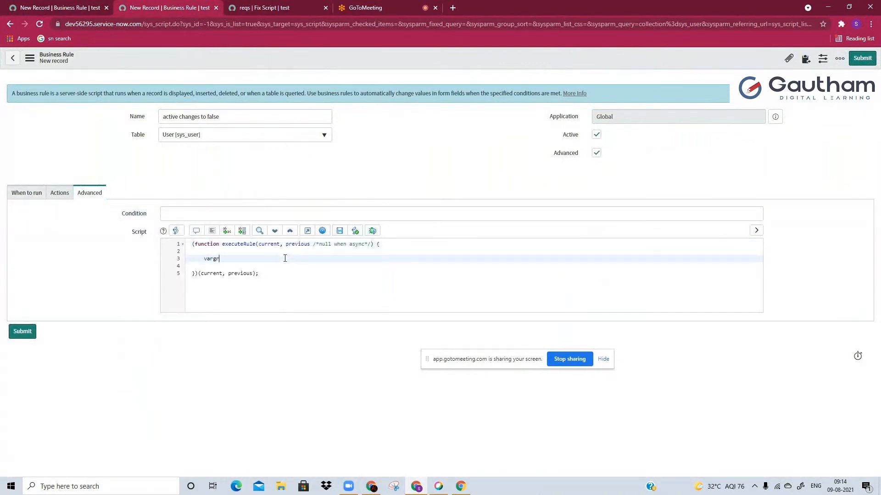
key(Tab)
text(task)
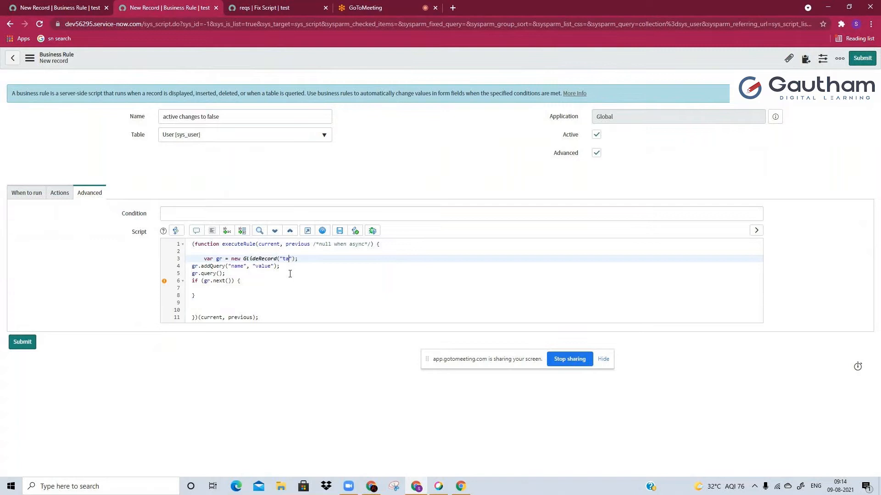
Set the block's addQuery arguments to "assisgned_to" and current.sys_id
click(237, 265)
double_click(237, 266)
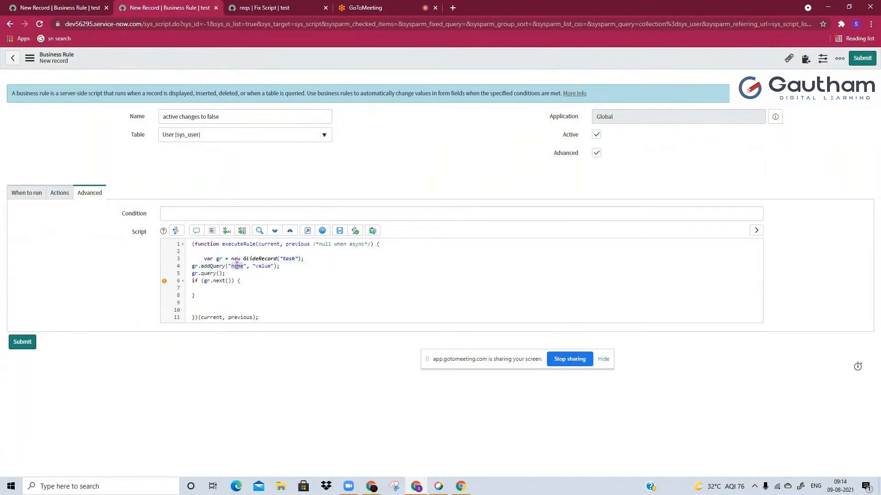
text(assigned_to)
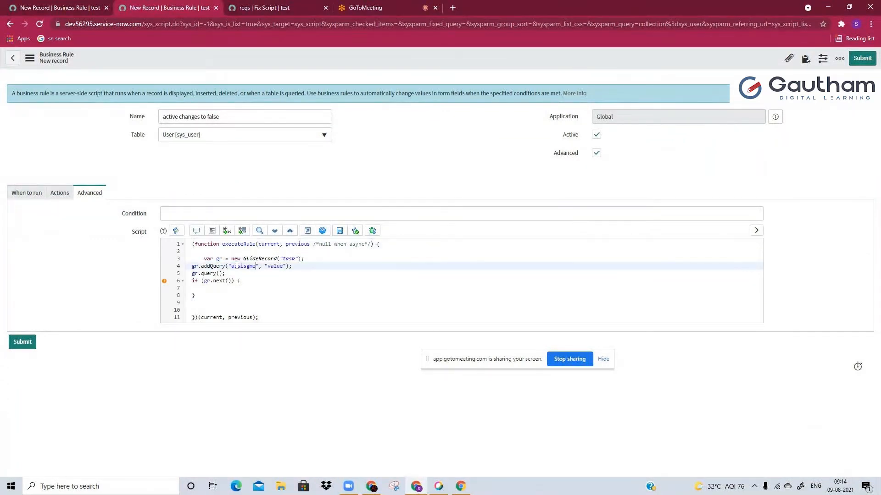
text(o)
key(BackSpace)
text(n)
double_click(284, 270)
key(BackSpace)
key(BackSpace)
text(current.sys_id)
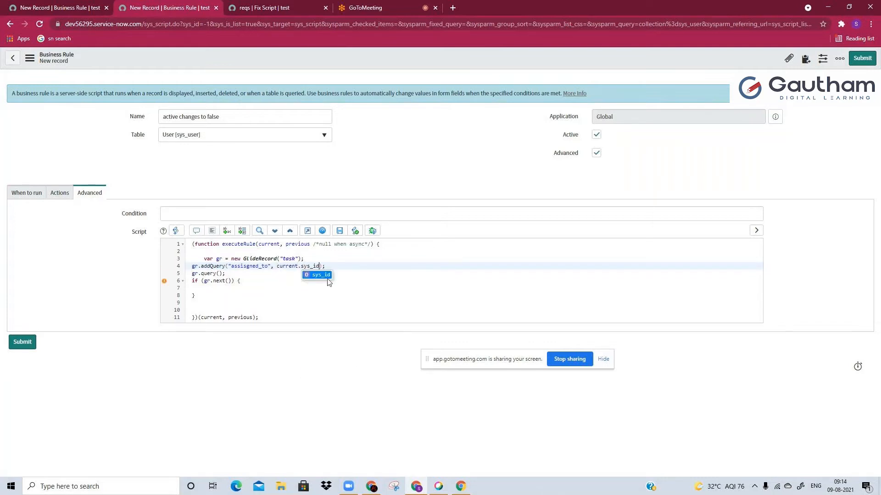
Add a second query line, gr.addQuery('active','true');, below the first addQuery in the script
click(343, 267)
key(Return)
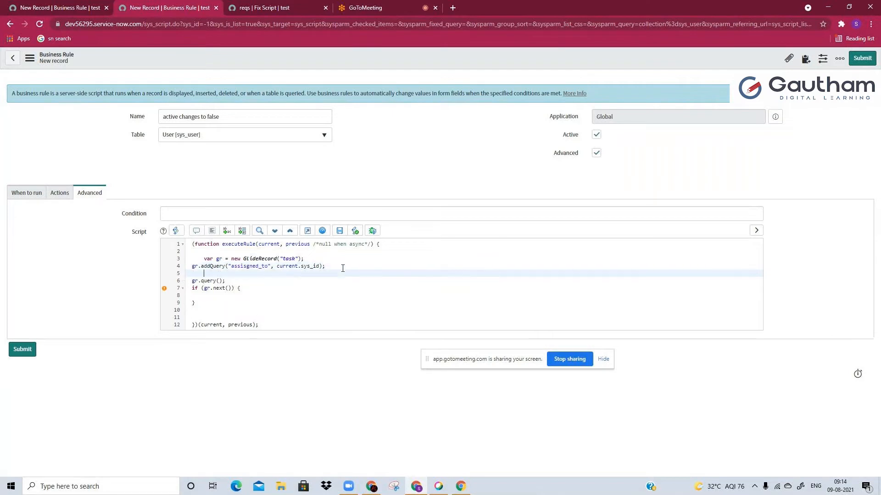
key(BackSpace)
text(gr.addQ)
key(Return)
text('active','true'))
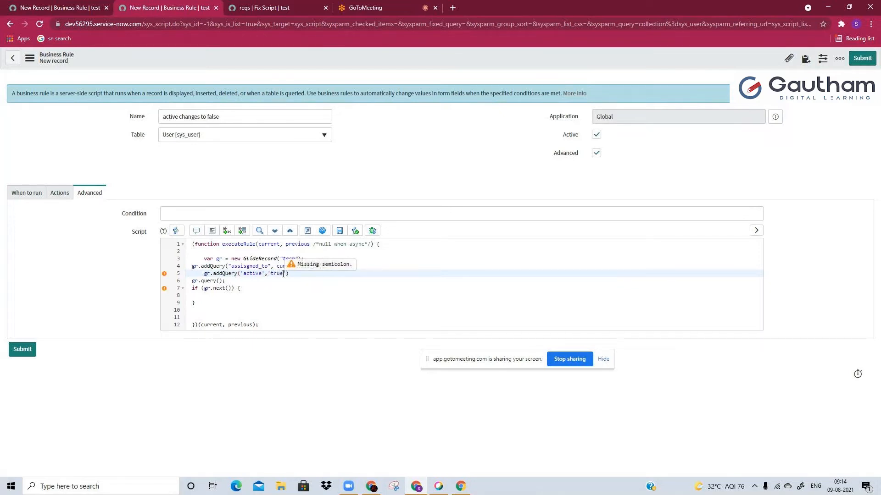
text(;)
Replace the if keyword before gr.next() with while so the script loops through all matching tasks
double_click(197, 289)
text(while)
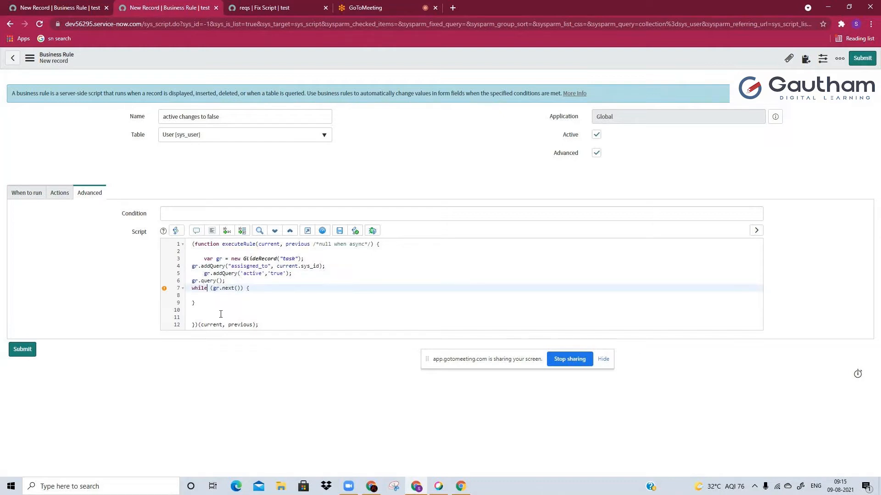
double_click(195, 289)
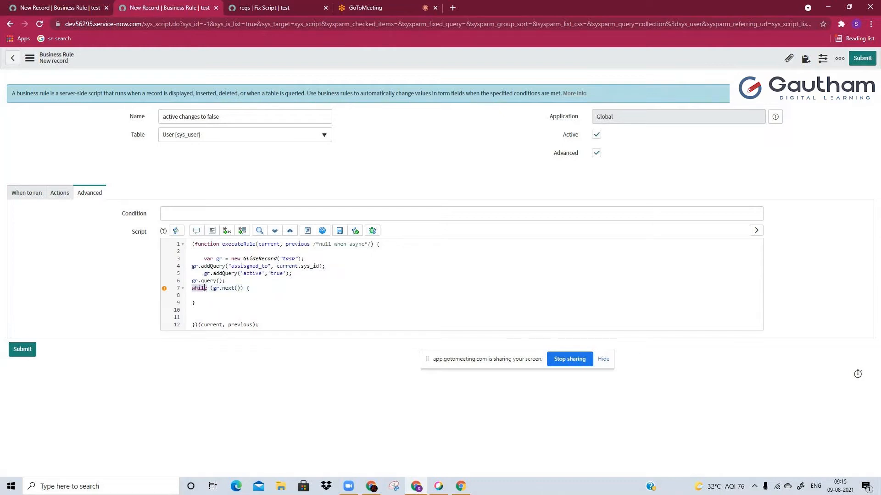
Recheck the email part of requirement 3 and add the comment "//assign grp managers" inside the while loop
click(285, 6)
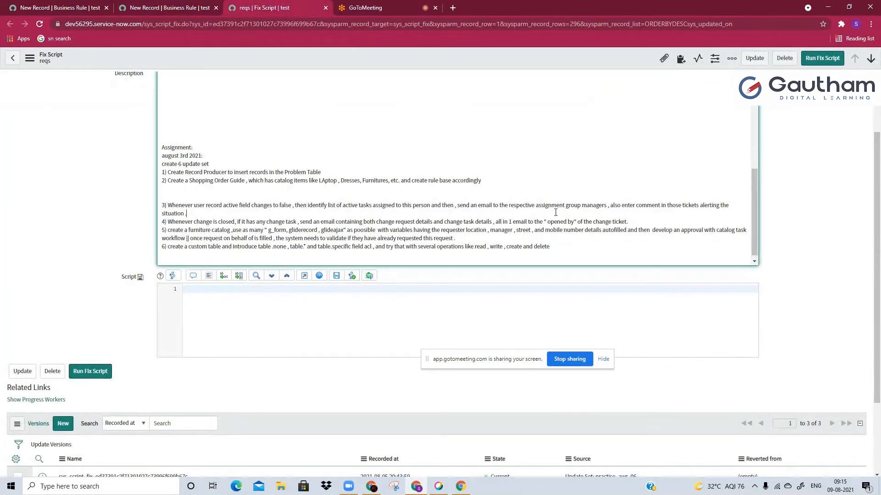
drag(459, 205, 486, 211)
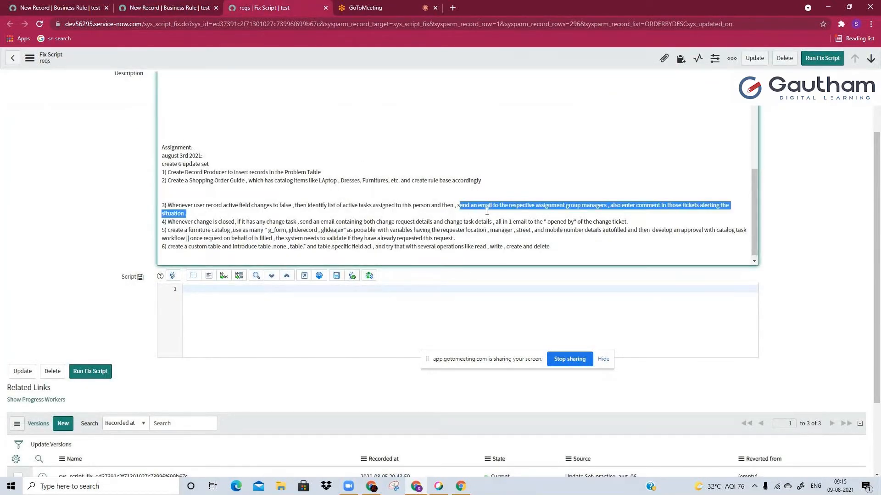
click(487, 212)
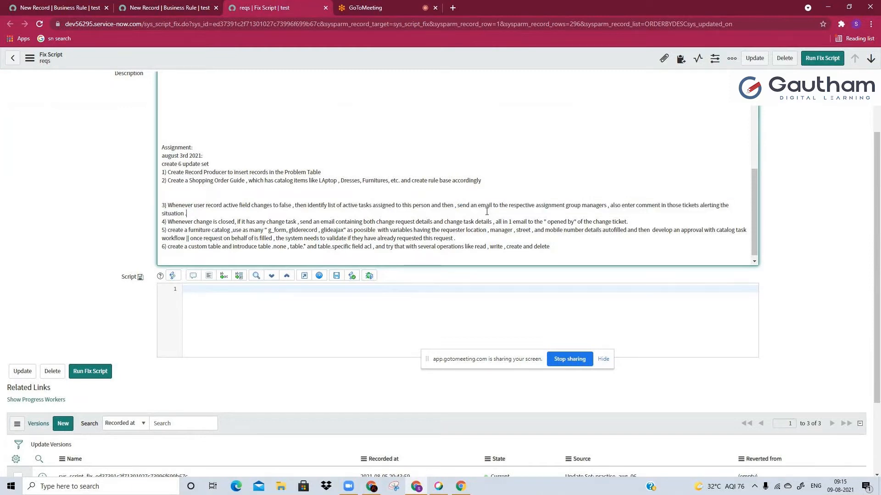
click(184, 7)
text(/assign grp managers)
key(Return)
key(Return)
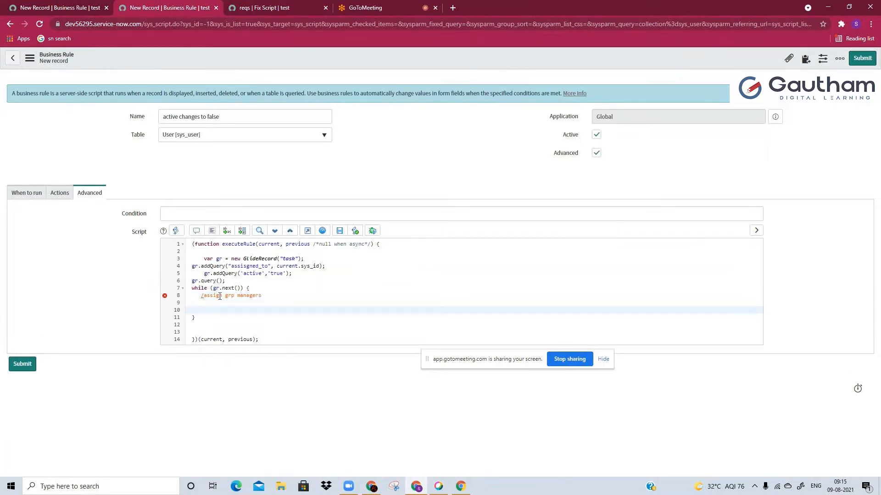
click(200, 296)
text(/)
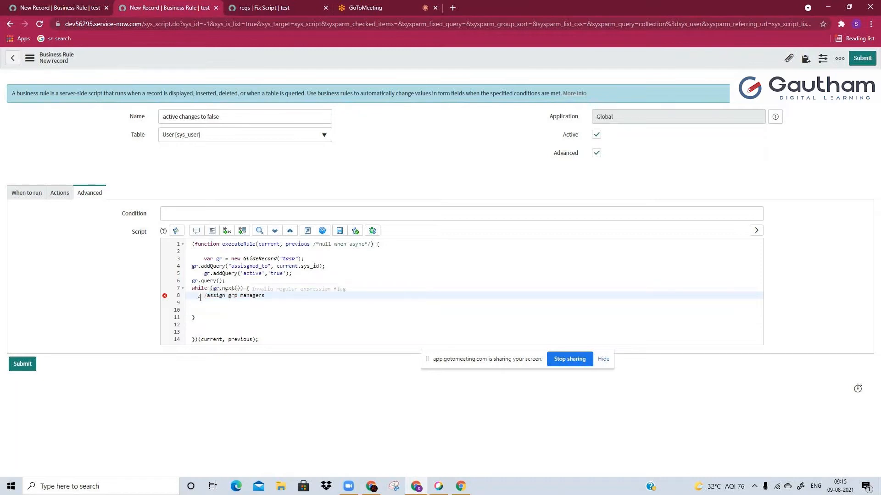
click(207, 296)
key(BackSpace)
key(BackSpace)
text(/)
Declare the group manager variable inside the while loop with var grp_mgr=gr.assignment_group.manager; below the comment
click(197, 308)
text(var gr)
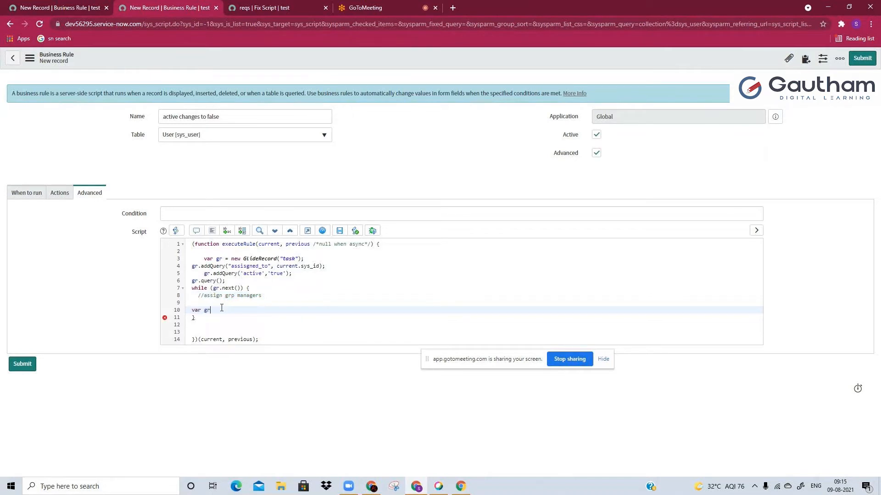
text(p_mgr=gr.add)
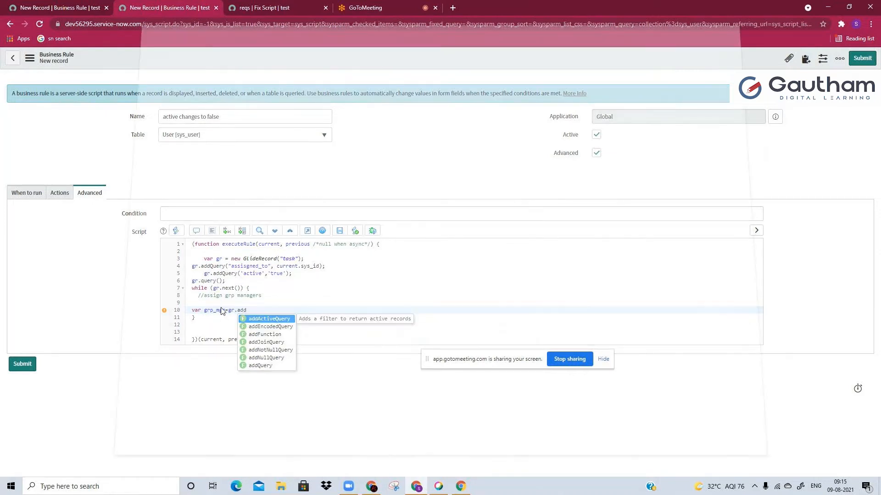
key(ctrl+p)
click(716, 414)
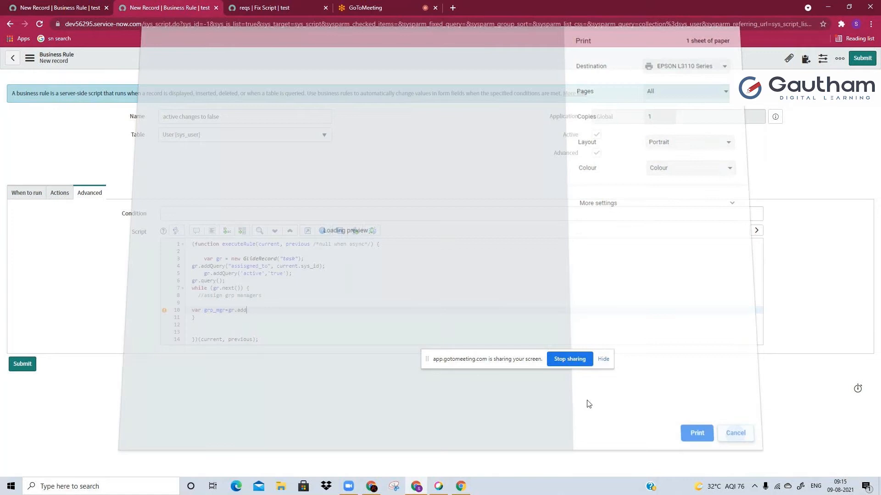
key(BackSpace)
key(BackSpace)
text(ssignment_gropup.)
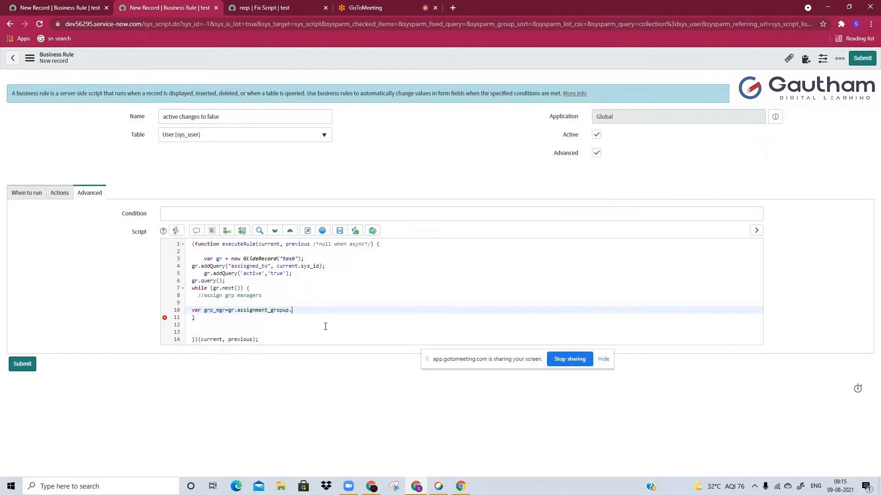
key(BackSpace)
key(BackSpace)
key(BackSpace)
text(up.manager;)
Open the task table's record list in its own browser tab using task.LIST
click(50, 6)
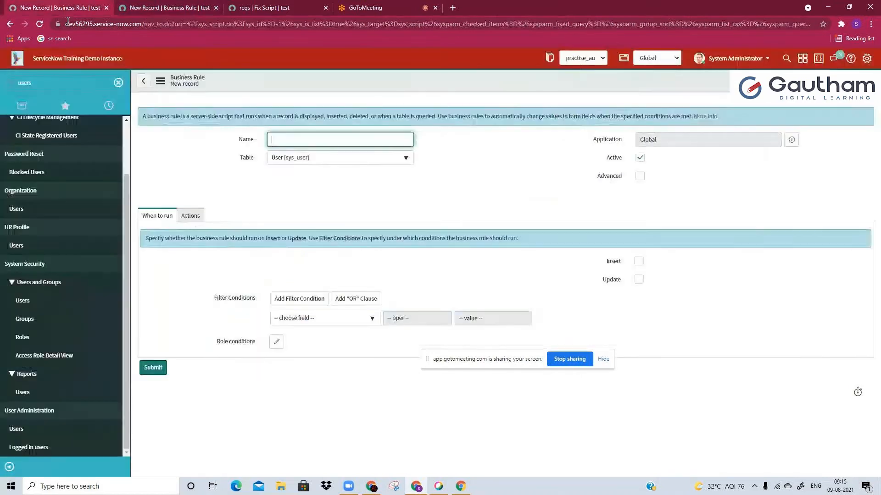
click(97, 85)
text(tga)
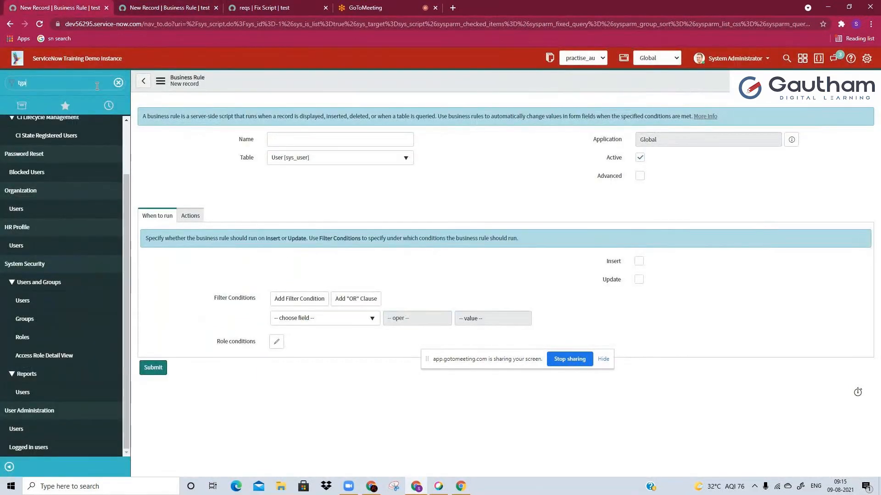
text(sk.)
key(ctrl+a)
text(task)
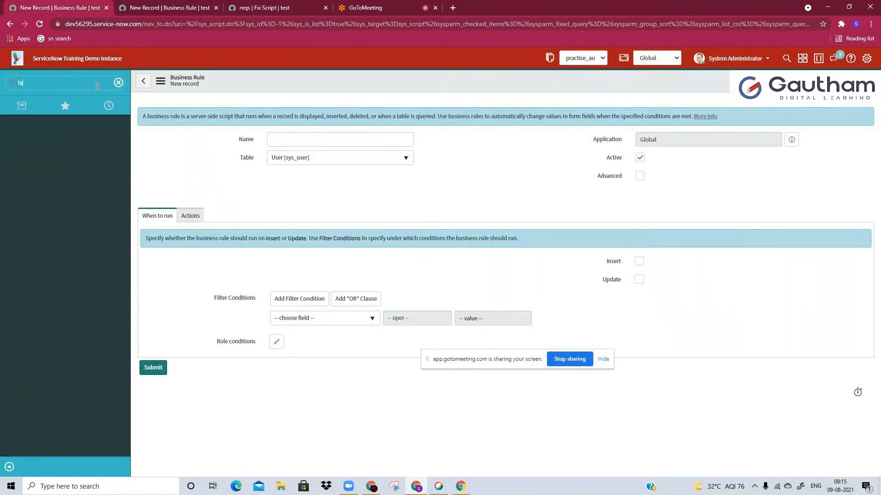
text(.LIST)
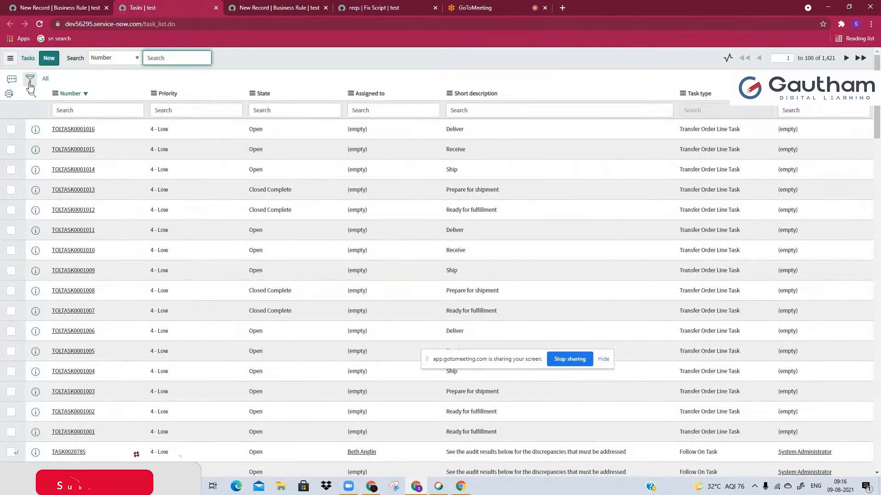
Filter the task list to records whose assignment group's Manager is not empty
click(29, 78)
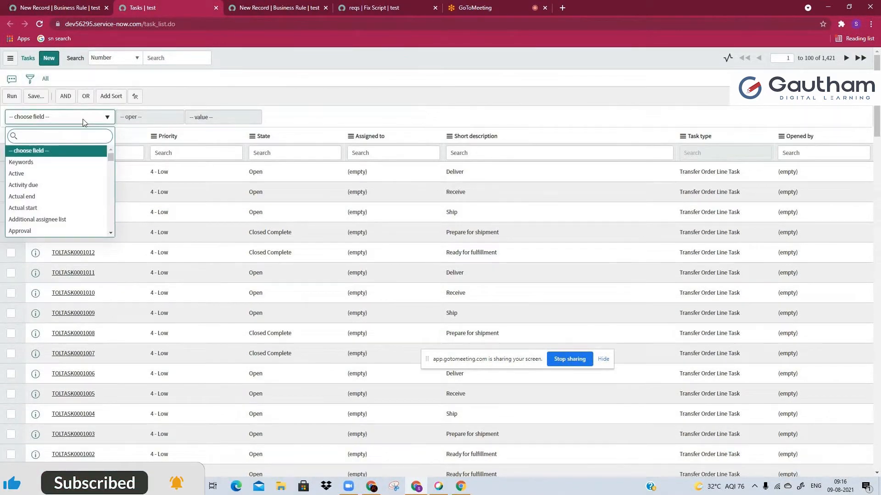
text(ass)
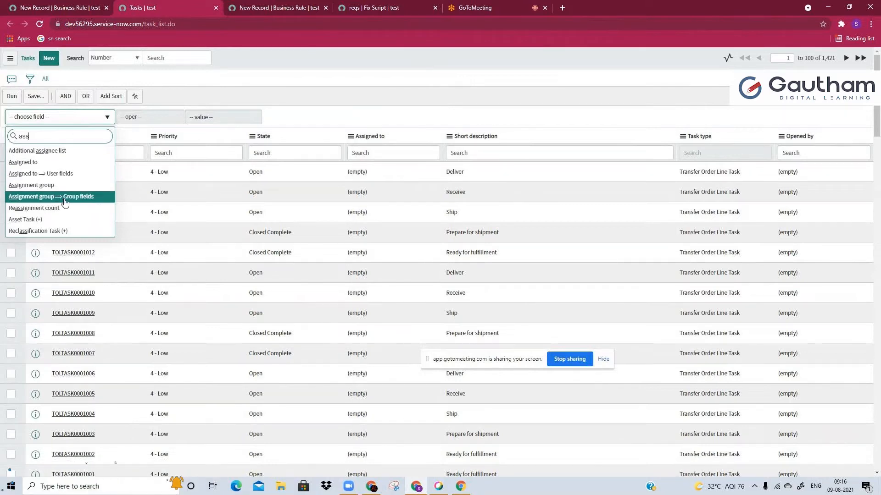
click(70, 197)
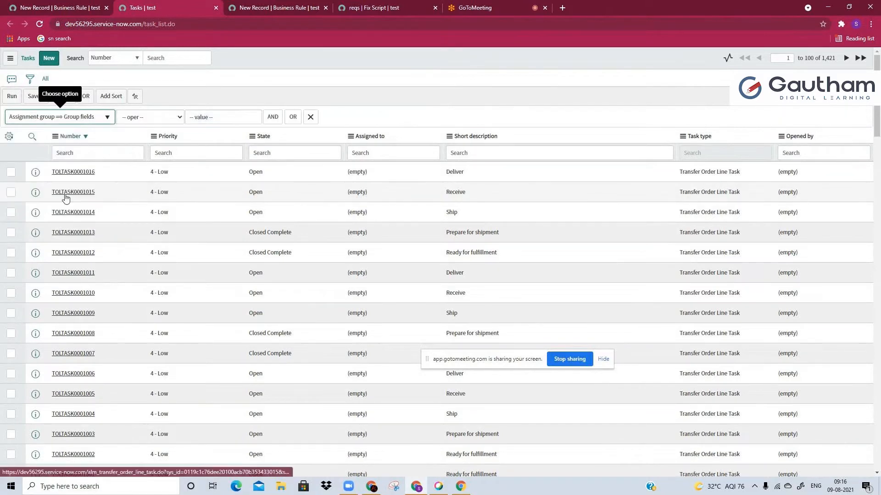
click(93, 119)
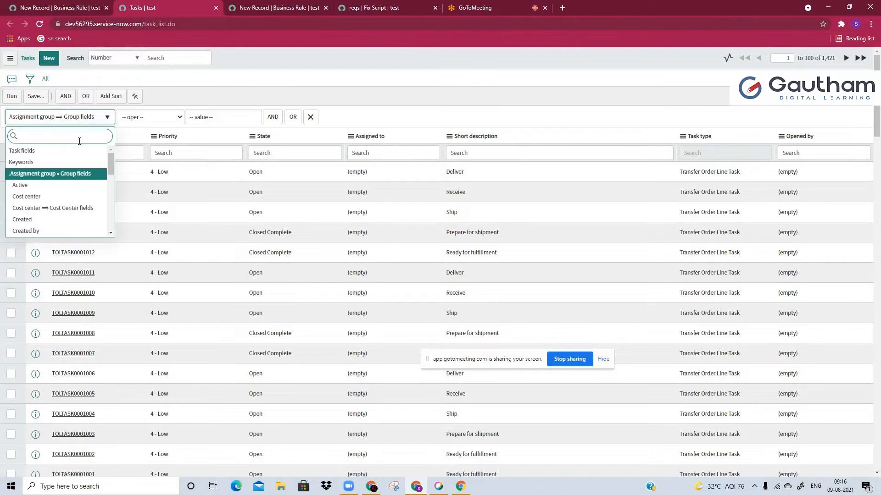
text(mana)
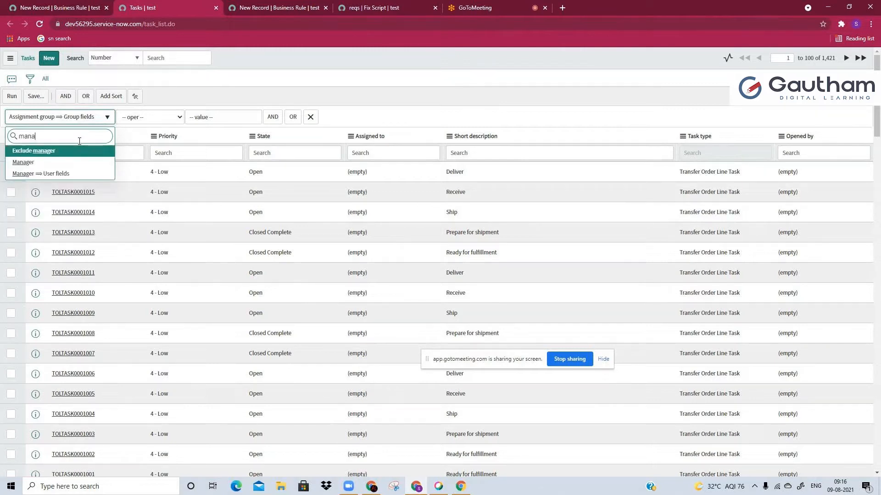
click(44, 163)
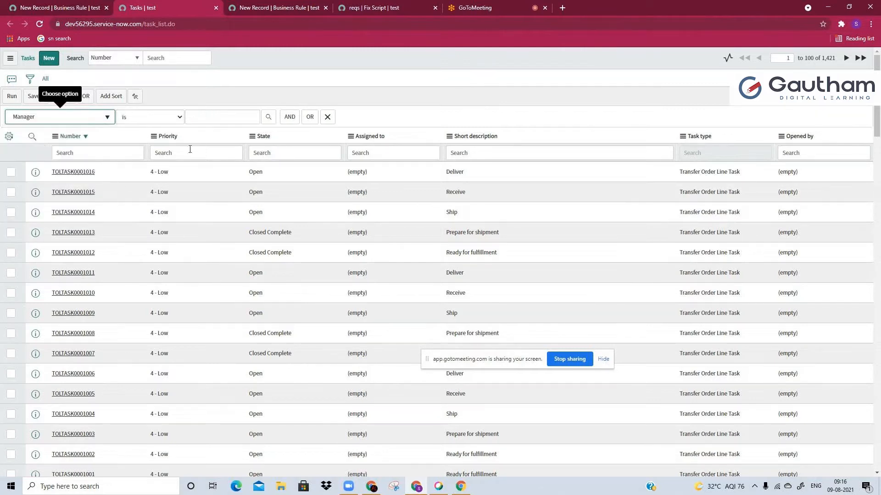
click(161, 121)
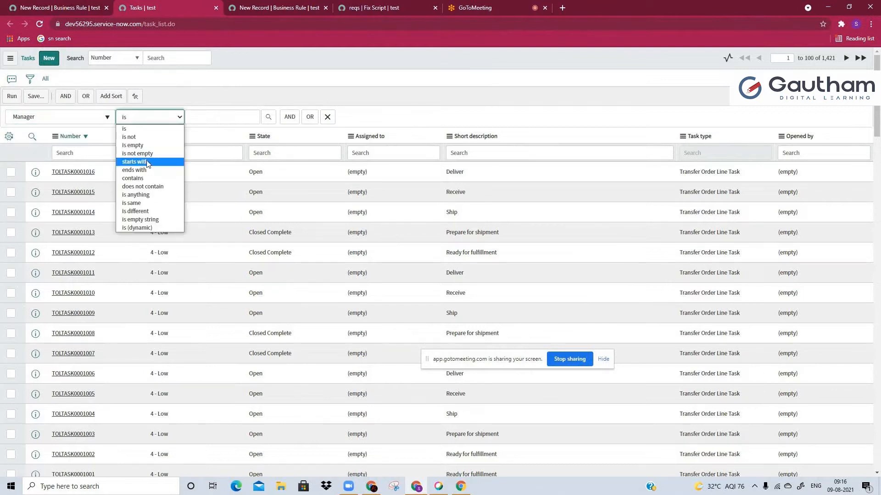
click(138, 153)
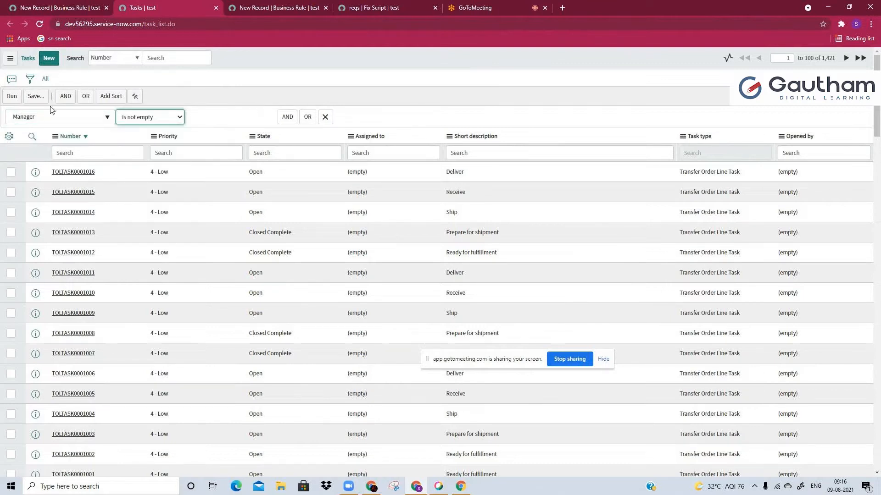
click(13, 99)
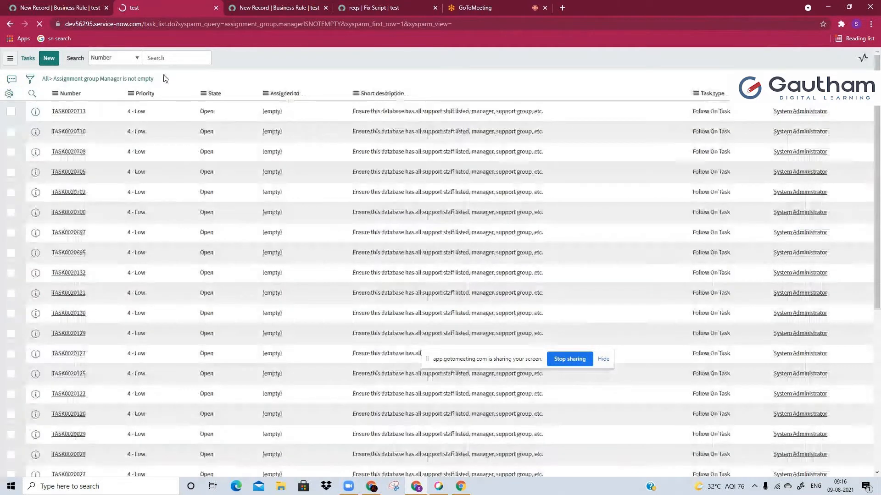
Paste the filter query assignment_group.managerISNOTEMPTY into the business rule script to check the manager path, and remove that line
key(ctrl+Tab)
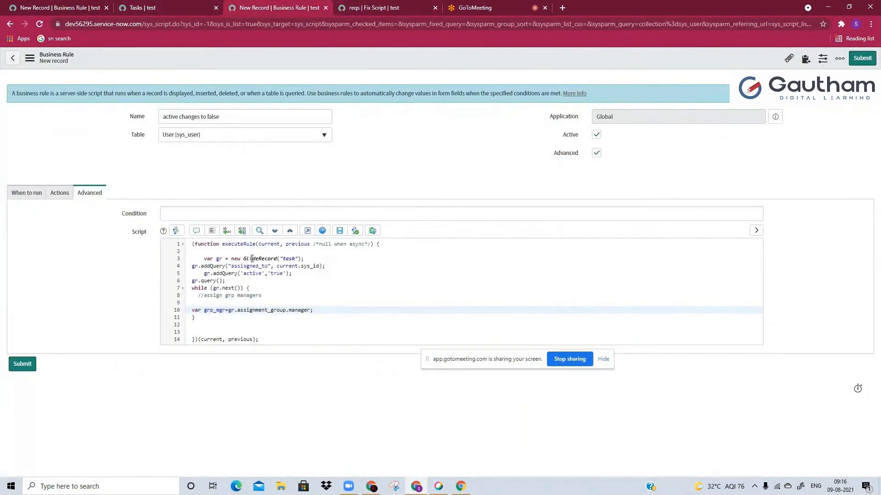
text(assignment_group.managerISNOTEMPTY)
drag(191, 247, 265, 253)
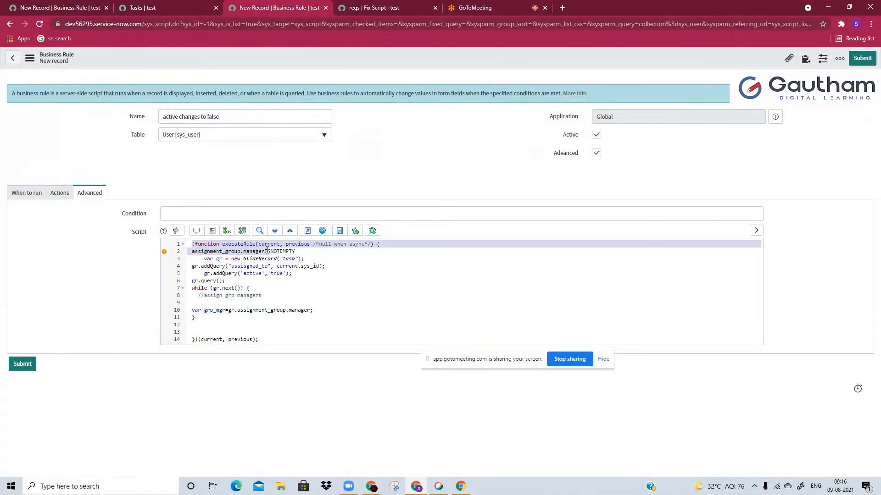
triple_click(289, 253)
key(BackSpace)
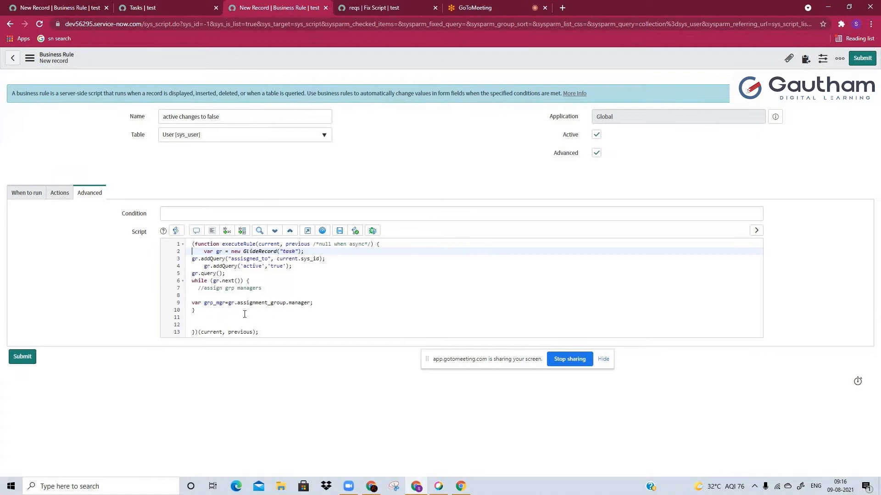
Add blank lines below the grp_mgr declaration and reword the loop's comment to "//send email assign grp managers"
click(338, 306)
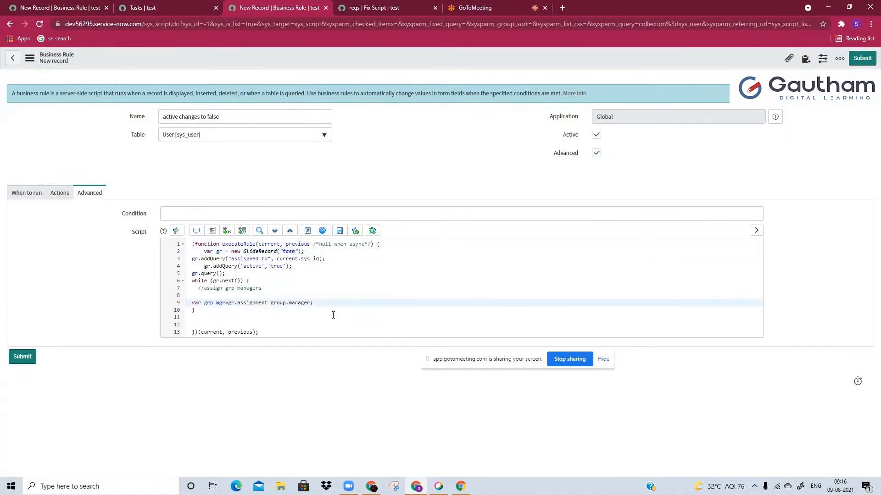
key(Return)
key(Return)
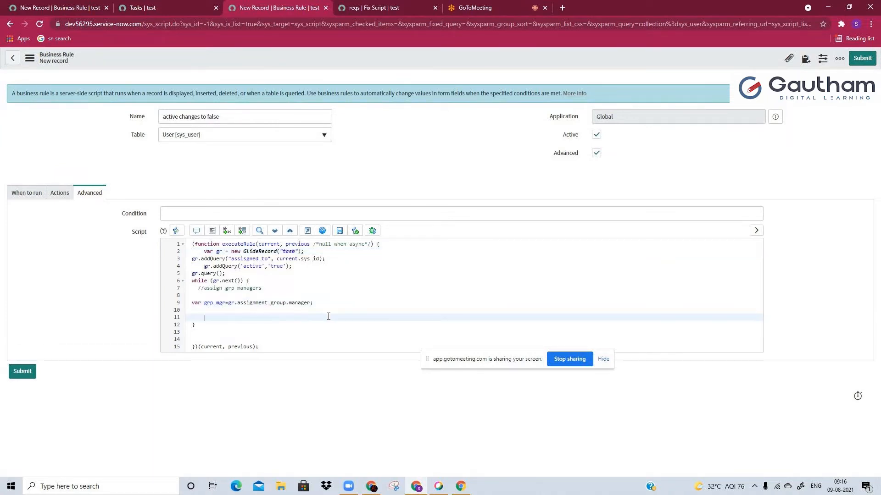
click(205, 289)
text(send ema)
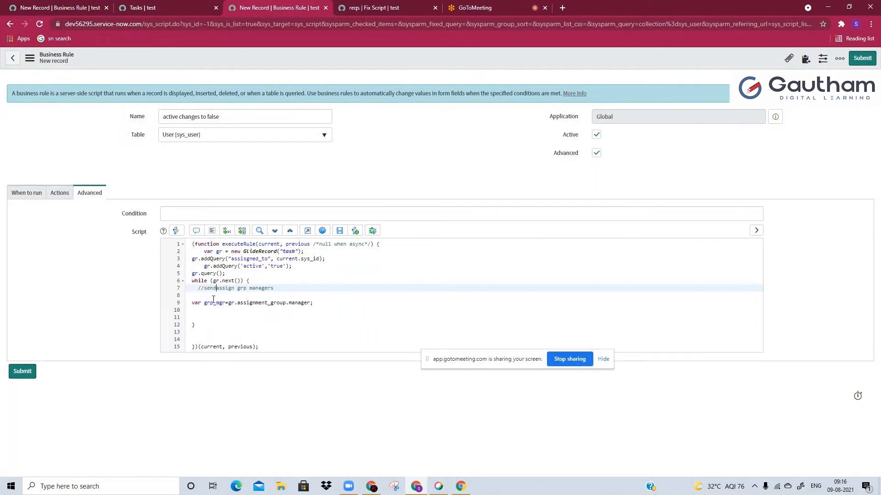
text(il)
click(235, 319)
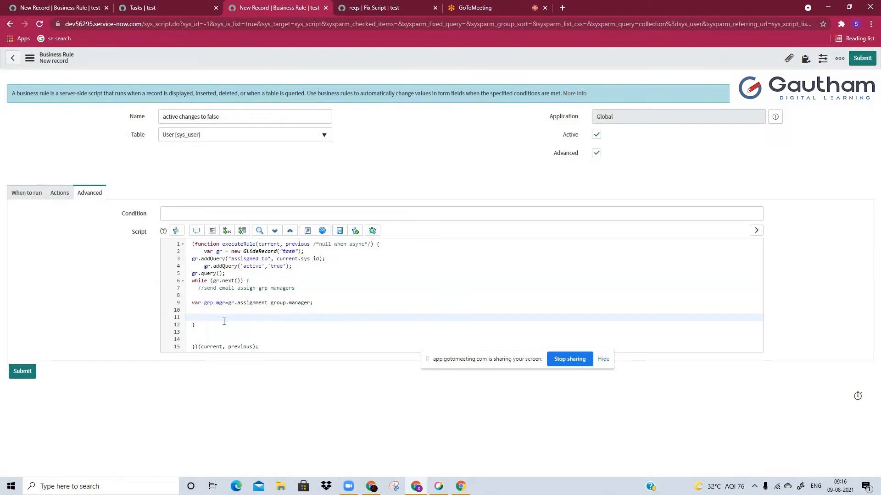
Find the Event Registry in the navigator and start a new event registration record
click(36, 8)
text(event reg)
click(43, 168)
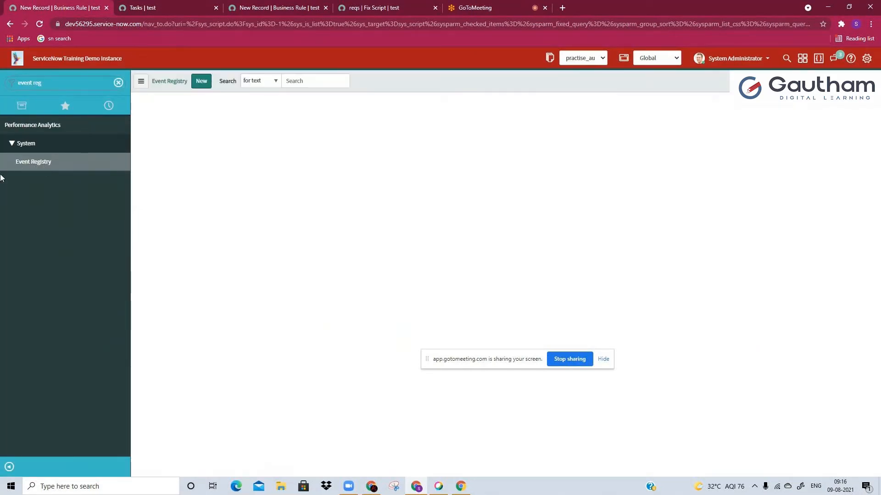
click(205, 89)
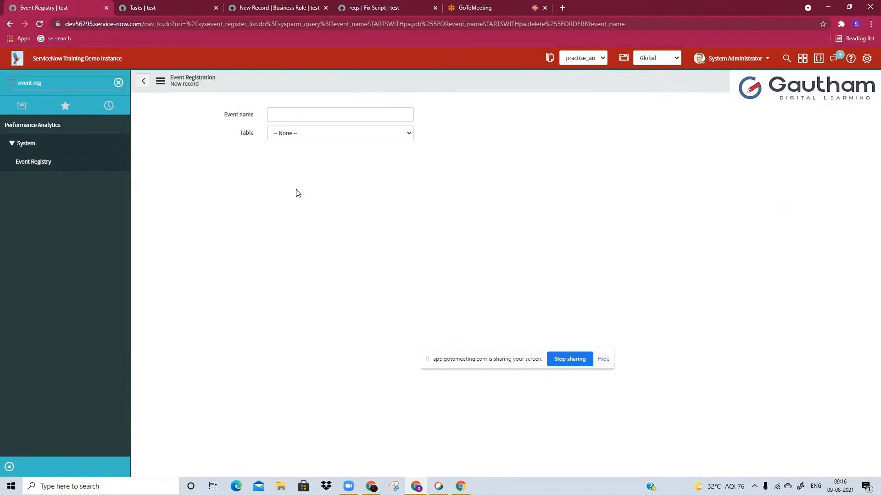
Name the new event user.inactive.tgask.active and open the choices for its table
click(284, 116)
text(activit.fl)
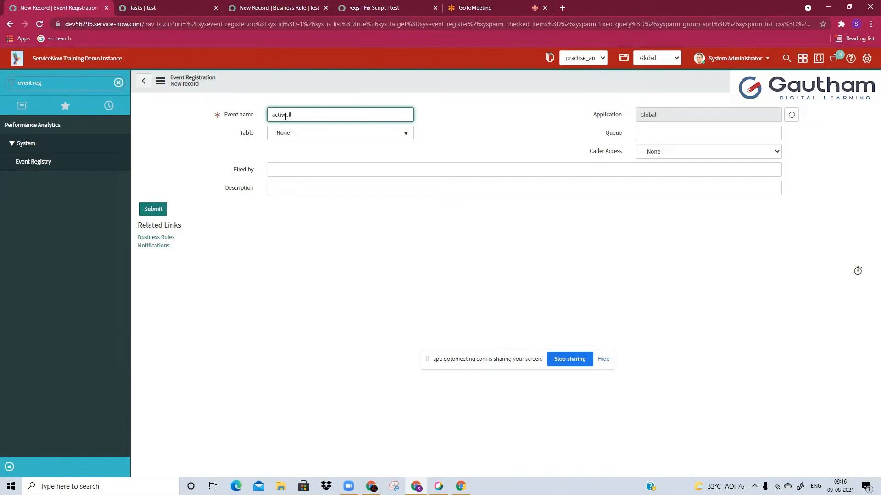
key(ctrl+a)
text(user.inaactive.tgask)
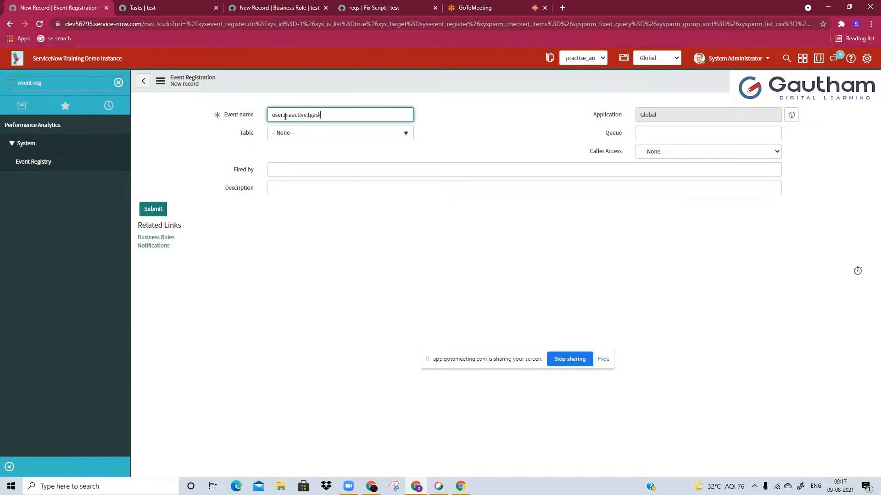
text(.acti8ve)
key(BackSpace)
click(333, 116)
key(BackSpace)
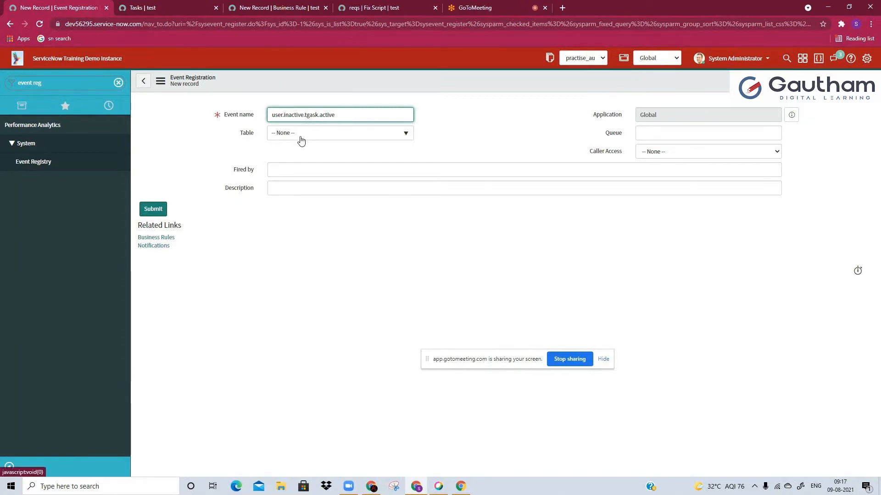
click(301, 139)
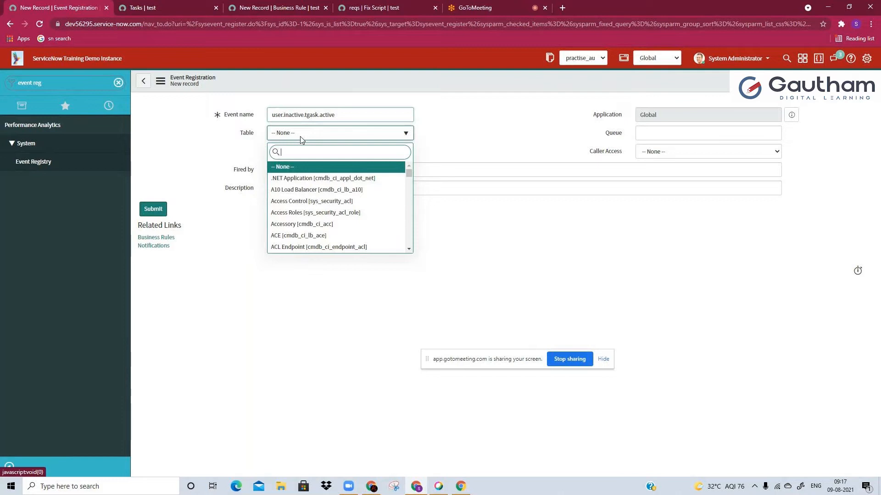
Start a gs.eventQueue call inside the business rule's while loop with 'user.inactive.task.active' as the event name
click(316, 8)
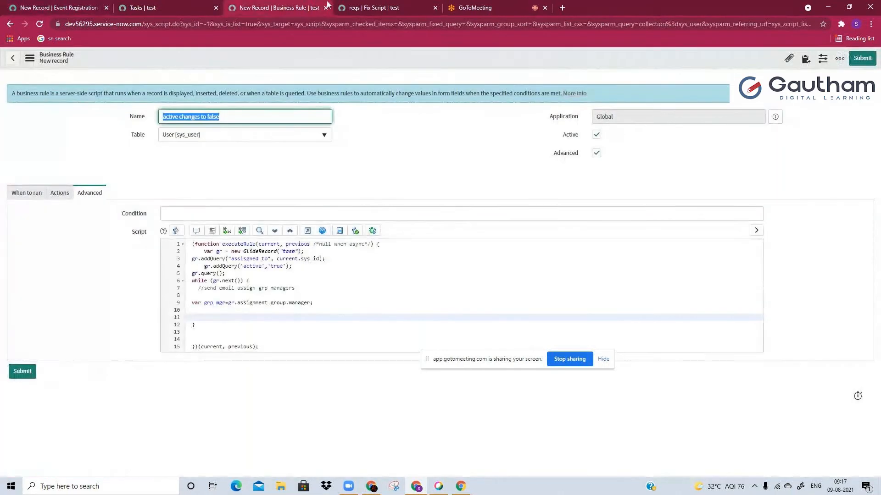
click(201, 316)
text(gs.eventQueue()
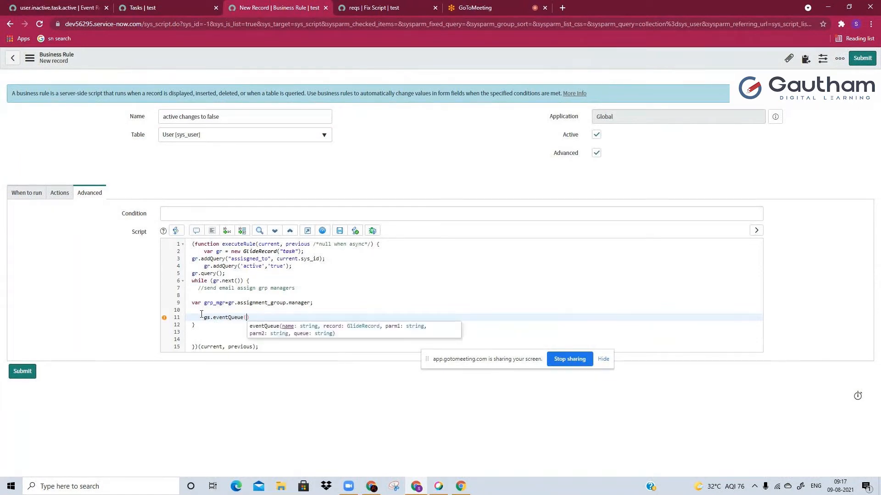
text(')
text(user.inactive.task.active)
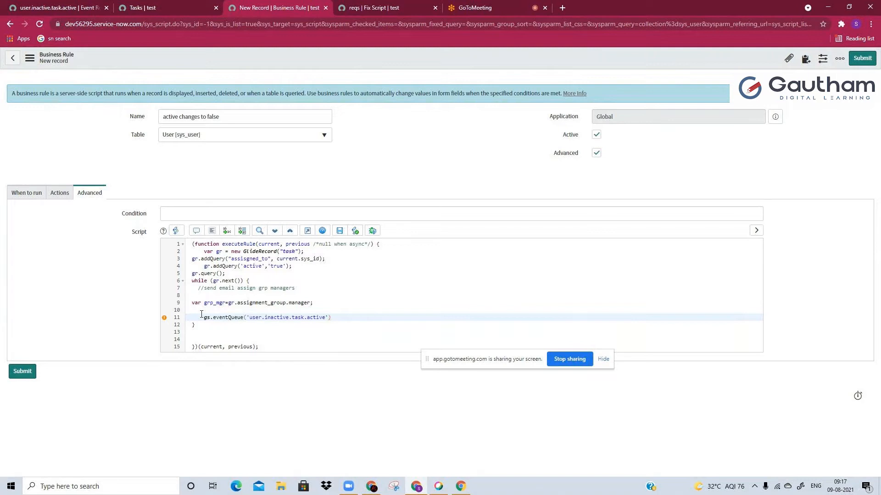
text(,)
Compare the script's GlideRecord table with the registered event's table and pass gr as the eventQueue call's record argument
click(219, 251)
double_click(289, 251)
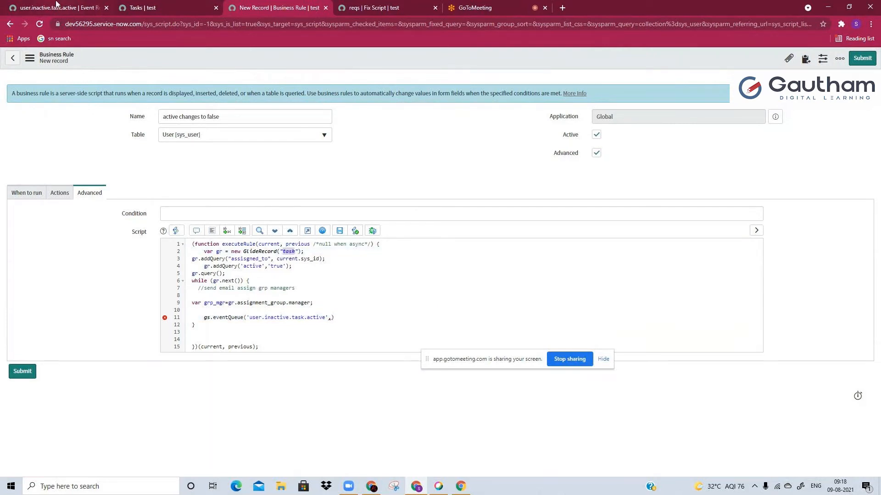
click(56, 7)
double_click(313, 170)
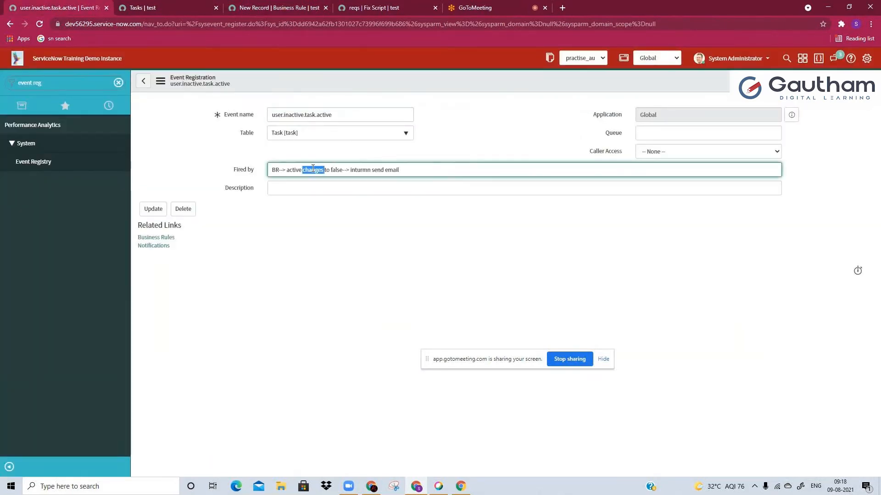
click(304, 5)
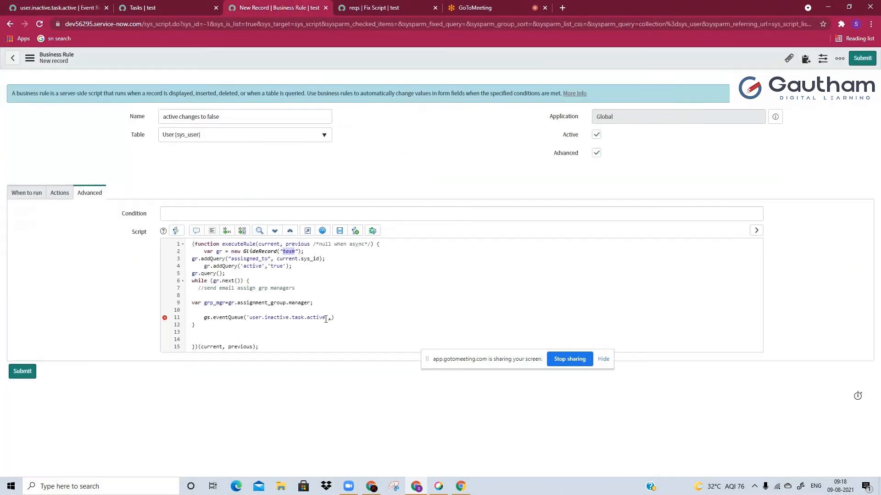
click(333, 320)
text(gr))
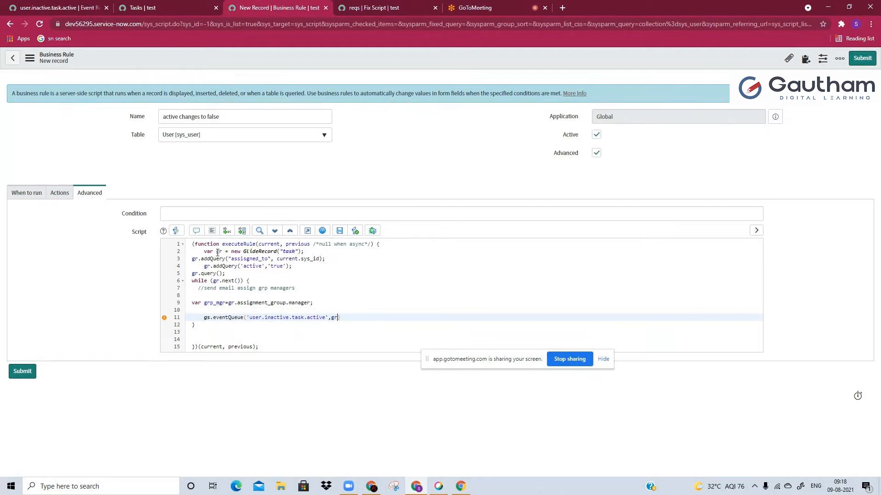
Pass grp_mgr as the third argument of the eventQueue call, followed by a comma
text(,)
double_click(204, 304)
key(ctrl+c)
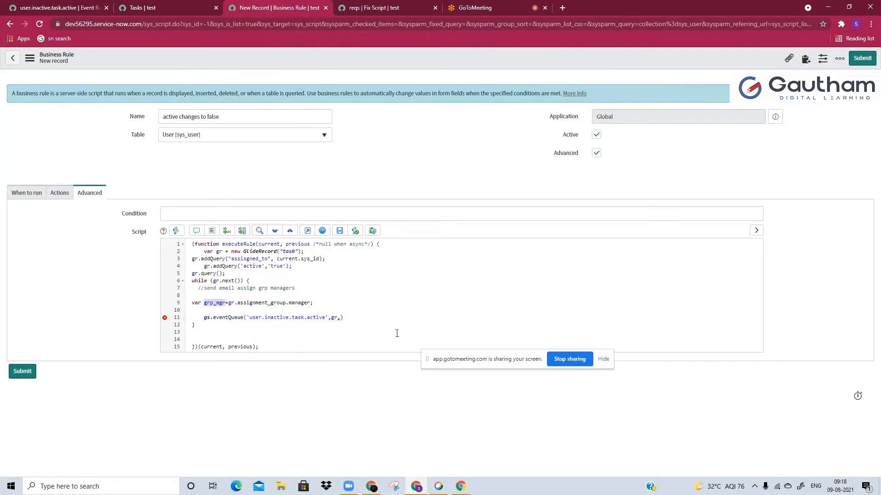
click(341, 318)
key(ctrl+v)
text(,)
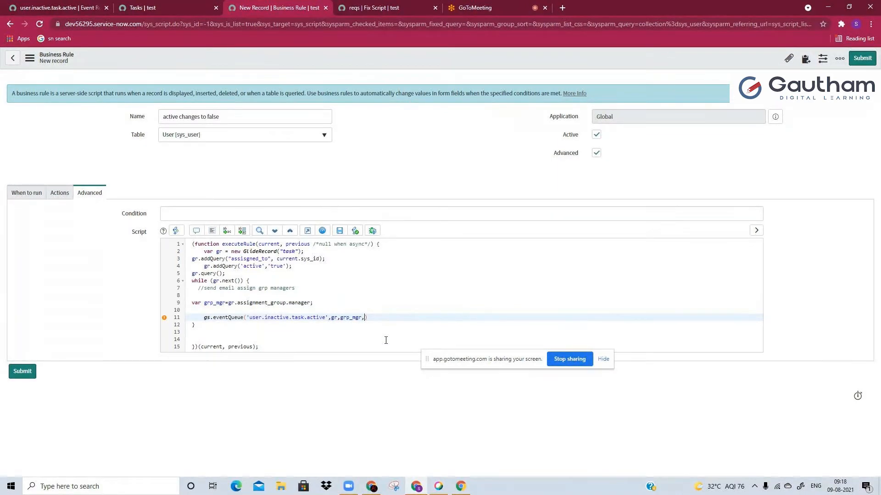
text(')
Pass gr.sys_id as the last argument of the eventQueue call and end the statement with a semicolon and a new line
key(BackSpace)
text(gr.sys_id)
click(401, 314)
text(;)
key(Return)
text(gr.comm)
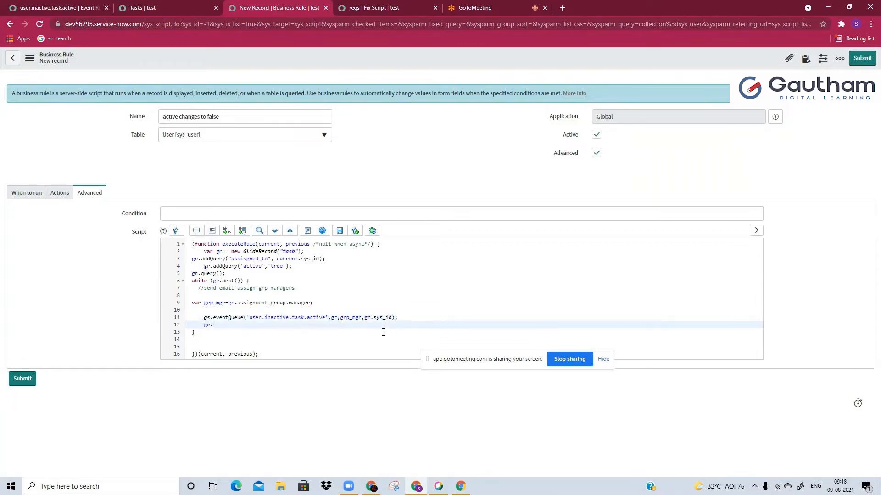
key(BackSpace)
key(BackSpace)
key(BackSpace)
key(BackSpace)
key(BackSpace)
key(BackSpace)
key(BackSpace)
Replace the Tasks list filter condition with Assigned to is System Administrator
click(138, 6)
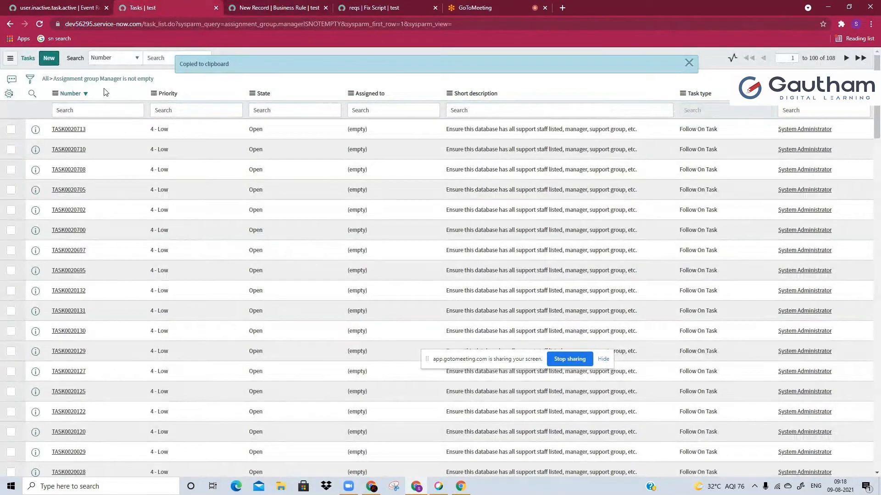
click(274, 8)
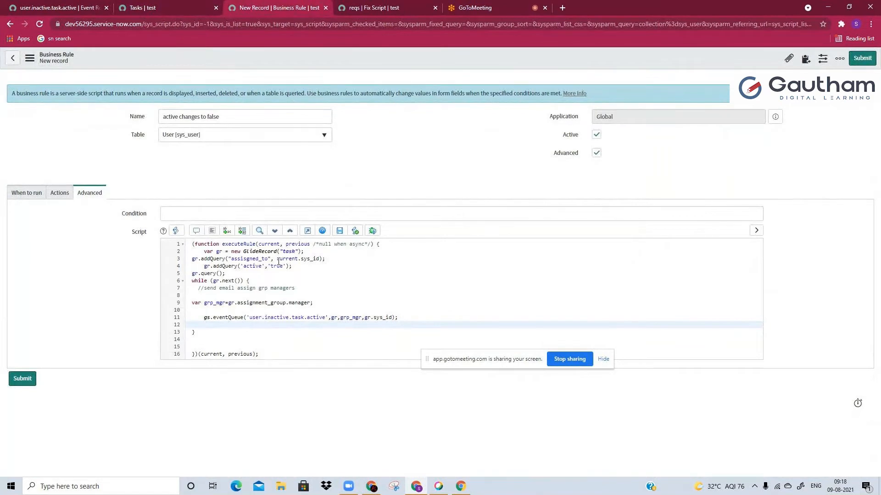
click(141, 6)
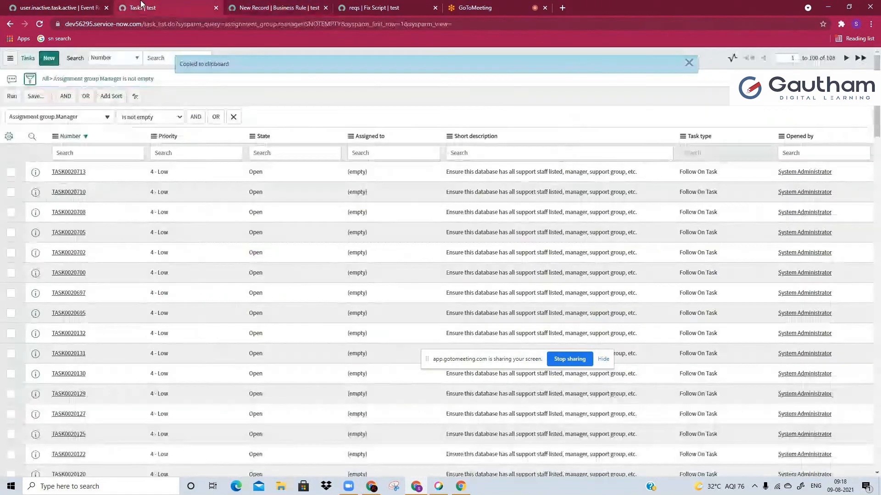
click(62, 118)
text(ass)
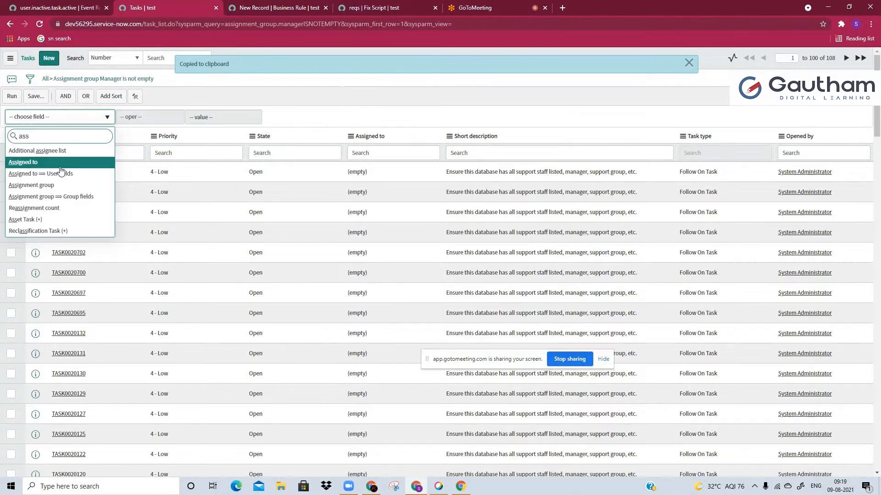
click(61, 163)
click(221, 116)
text(sys)
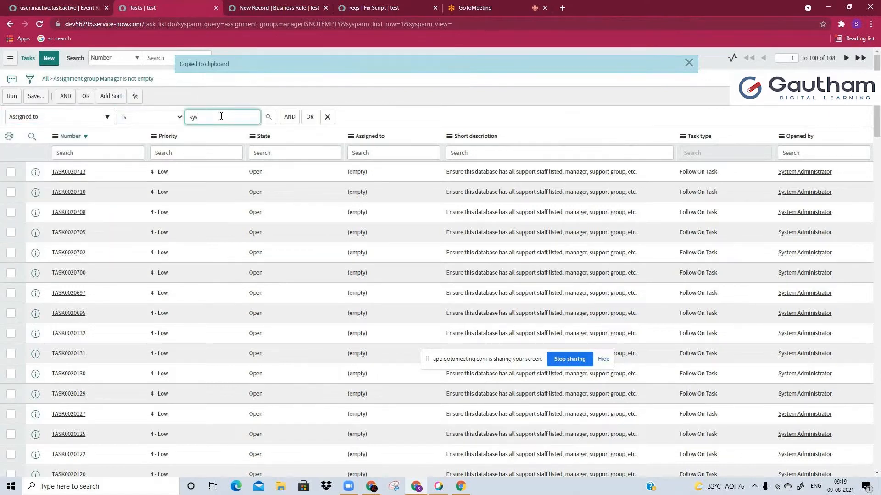
click(224, 131)
Add the condition Active is true, run the Tasks filter and copy its query
click(289, 118)
click(42, 150)
text(act)
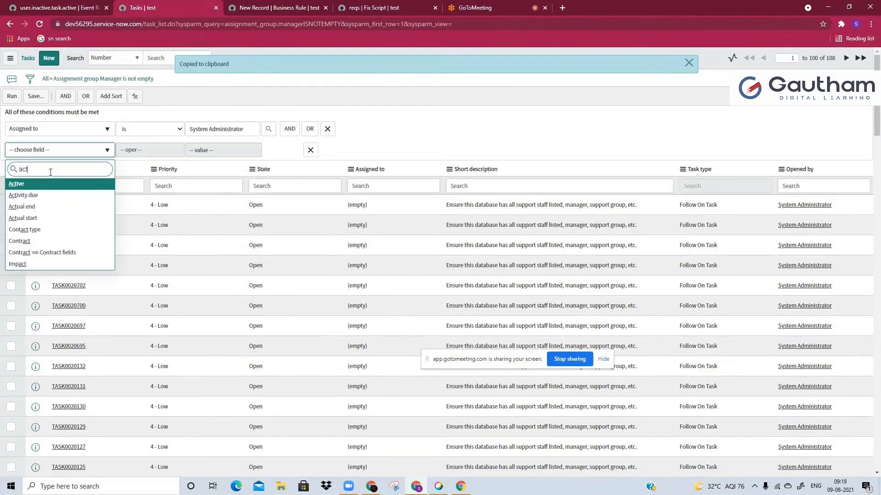
key(Return)
click(13, 96)
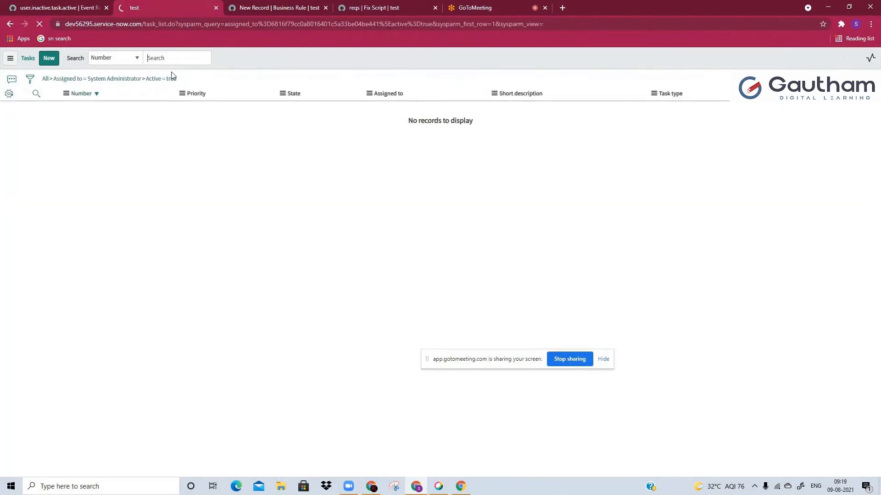
right_click(171, 77)
click(196, 106)
Comment out the two gr.addQuery lines for the assignee and active state in the business rule script
click(284, 7)
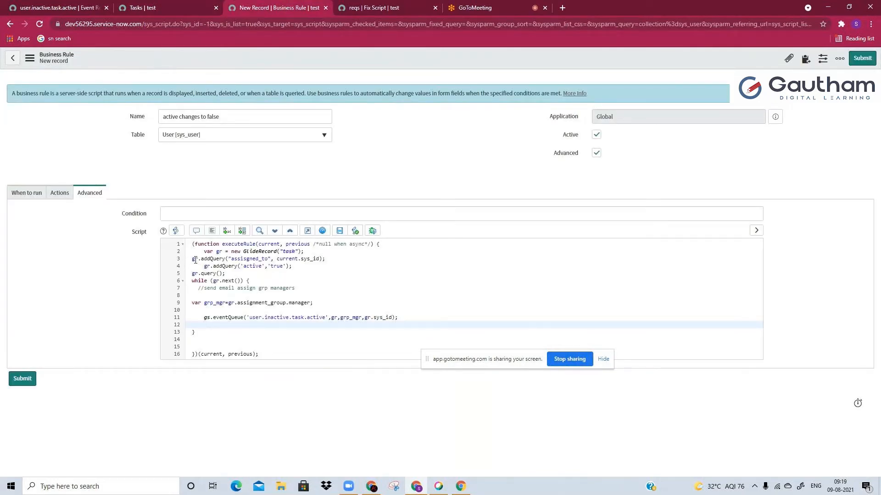
drag(193, 259, 294, 266)
click(197, 230)
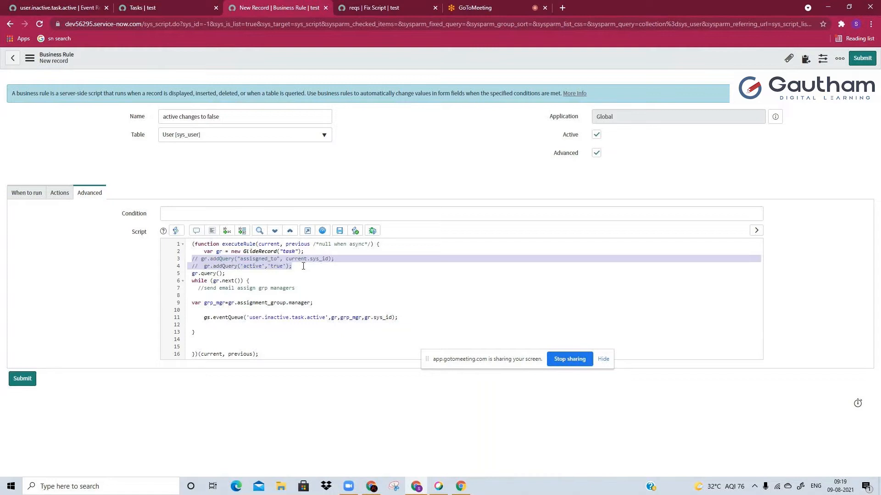
Add a gr.addEncodedQuery statement below the commented lines containing the copied assigned_to and active=true query
click(286, 267)
key(Return)
key(Return)
text(gr.add)
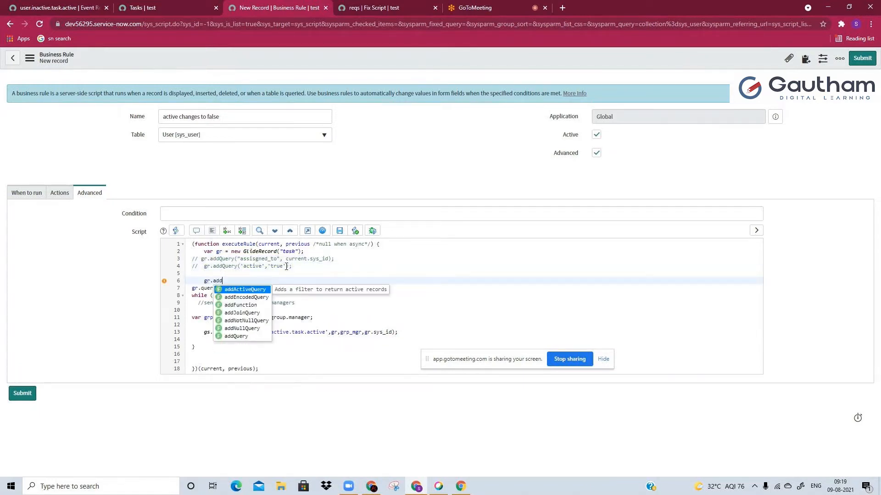
key(Down)
key(Return)
text(")
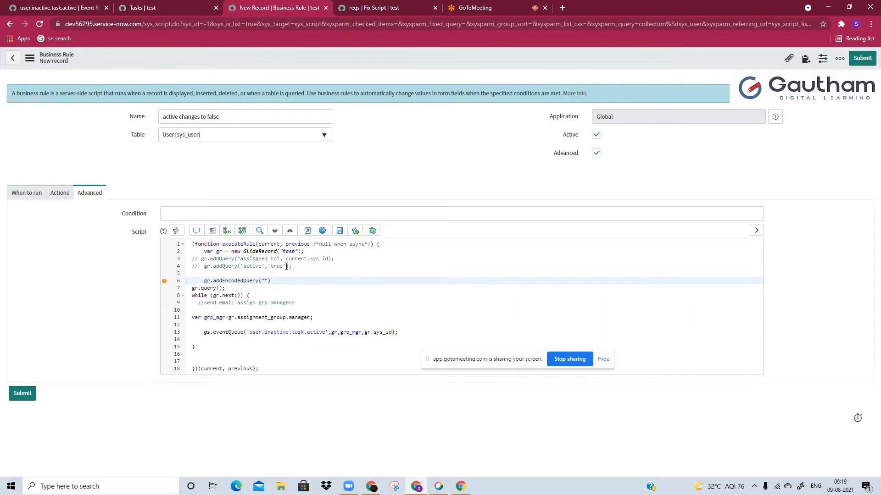
key(ctrl+v)
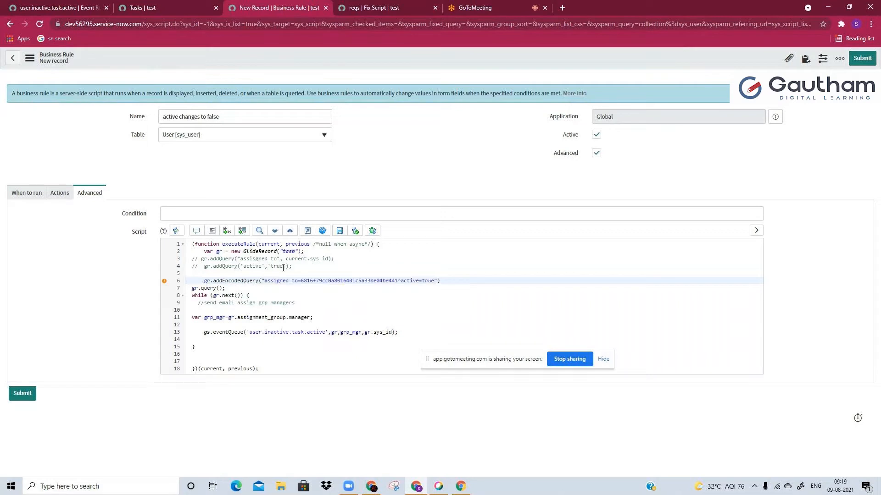
click(453, 283)
text(;)
Declare a variable myQuery above the addEncodedQuery line and assign it the copied query string
double_click(322, 280)
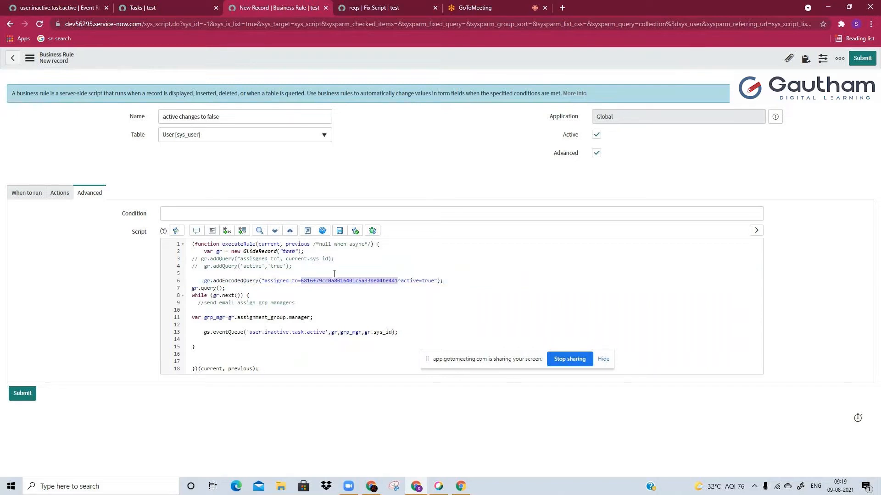
click(317, 274)
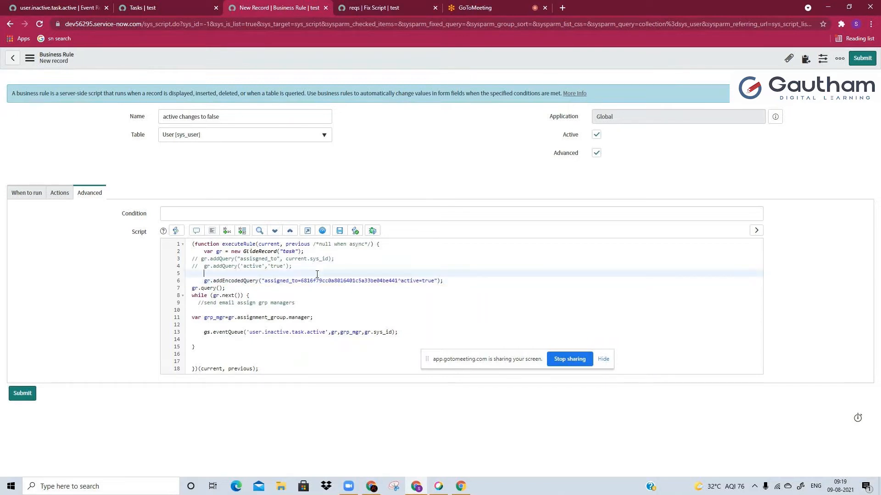
text(var myQuery=")
key(ctrl+v)
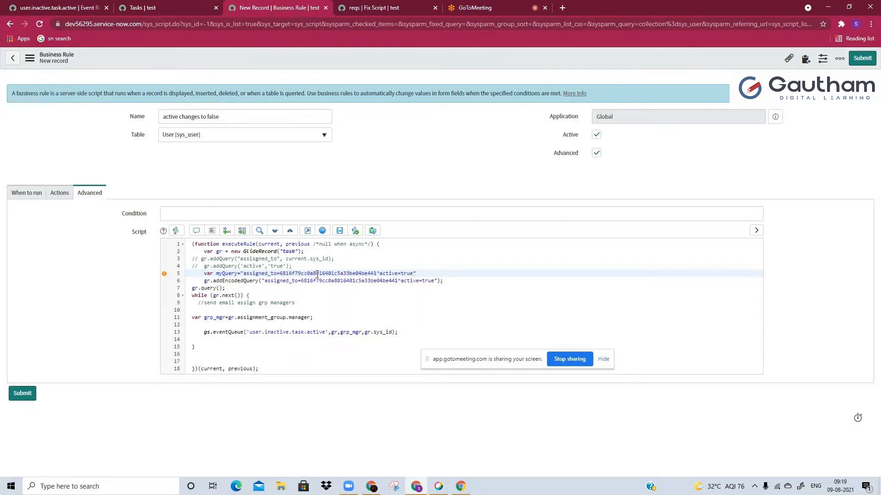
Replace the hard-coded user ID in myQuery with the concatenated value current.sys_id
double_click(293, 274)
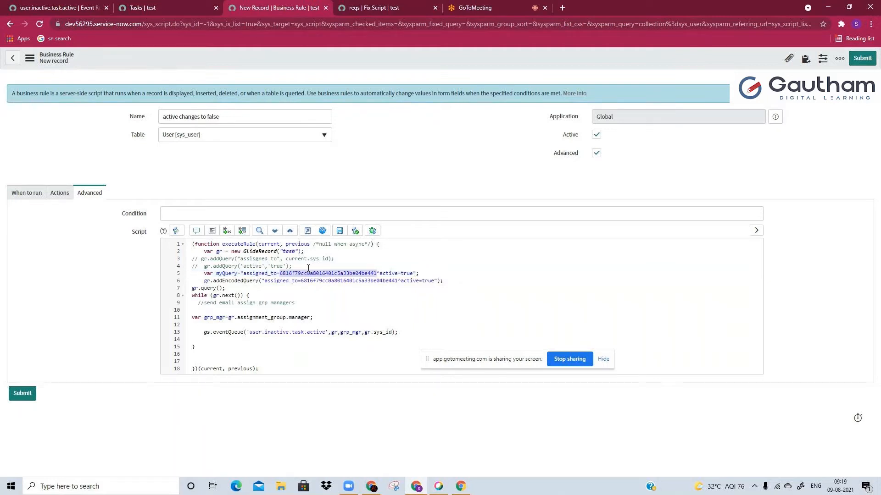
key(BackSpace)
text("+")
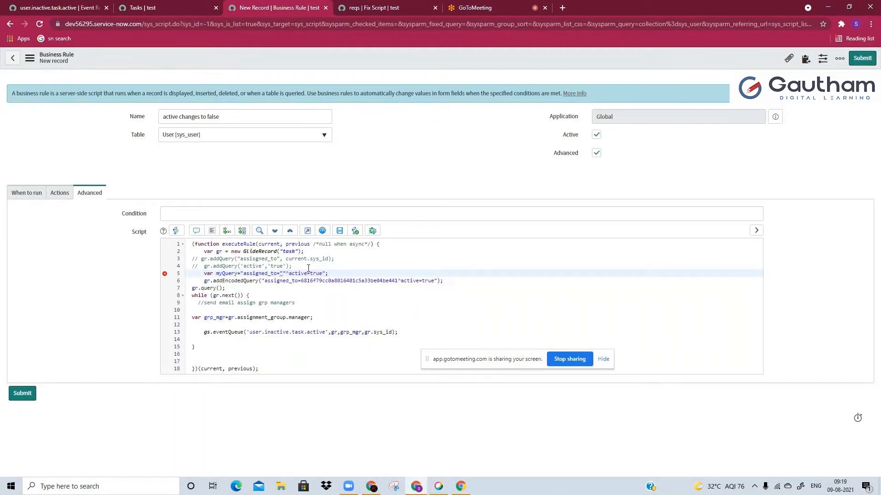
text(current.sys_id"+)
Replace the query string inside gr.addEncodedQuery with the variable myQuery
drag(255, 310, 436, 281)
click(218, 274)
text(myQuery)
click(294, 296)
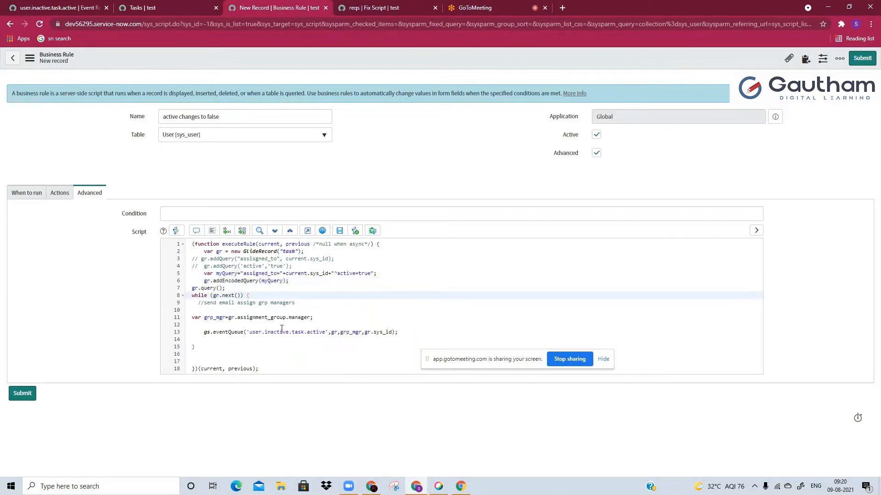
Compare the commented addQuery lines with the myQuery declaration and the addEncodedQuery statement
drag(191, 258, 306, 269)
click(305, 268)
drag(200, 274, 292, 281)
click(301, 283)
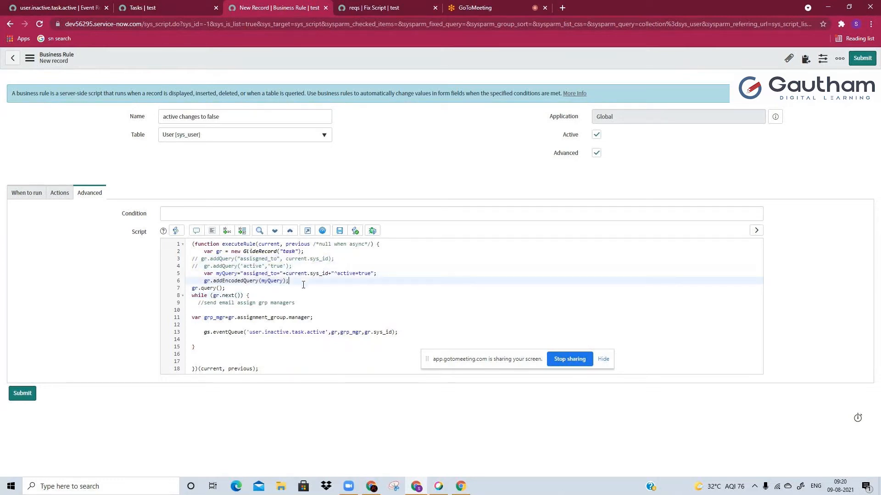
double_click(224, 274)
click(277, 283)
drag(216, 274, 385, 271)
click(265, 281)
Review the business rule's name, table, timing and filter conditions for when it runs
click(21, 193)
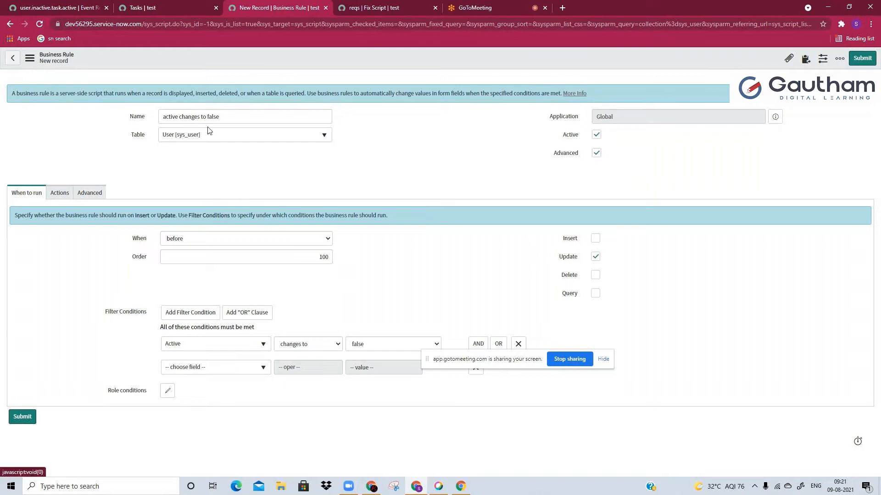
click(230, 115)
click(242, 167)
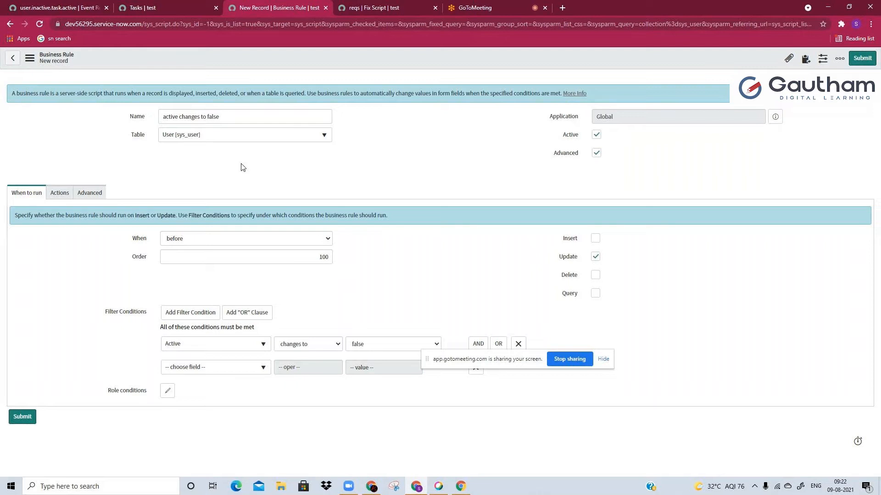
click(240, 117)
click(401, 220)
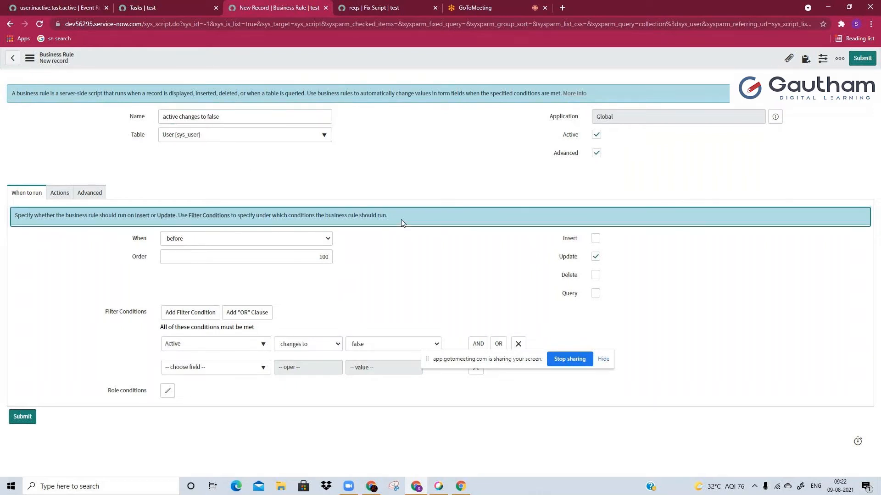
click(186, 117)
click(211, 170)
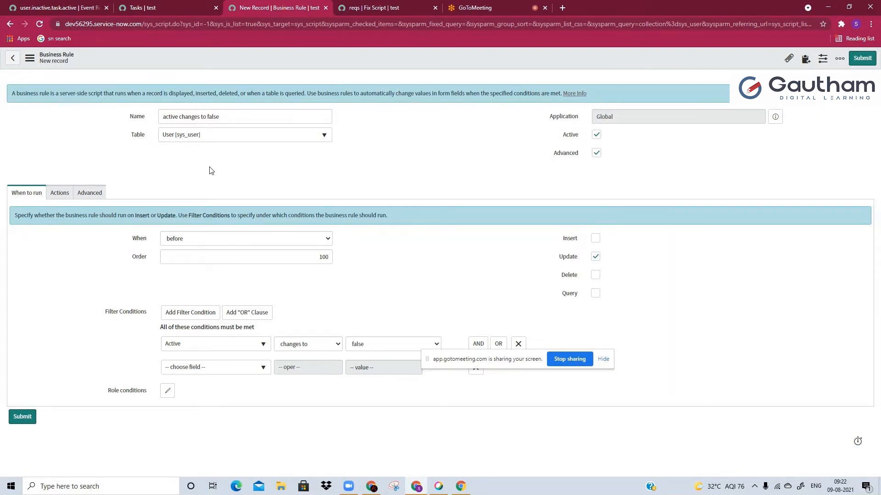
Start a gr.comments assignment on a new line below the eventQueue call inside the while loop of the business rule script
click(90, 193)
click(263, 310)
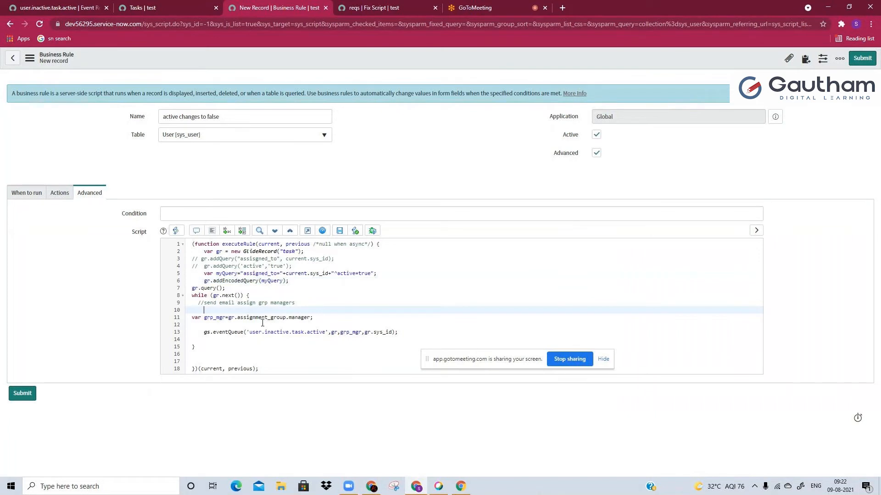
click(417, 336)
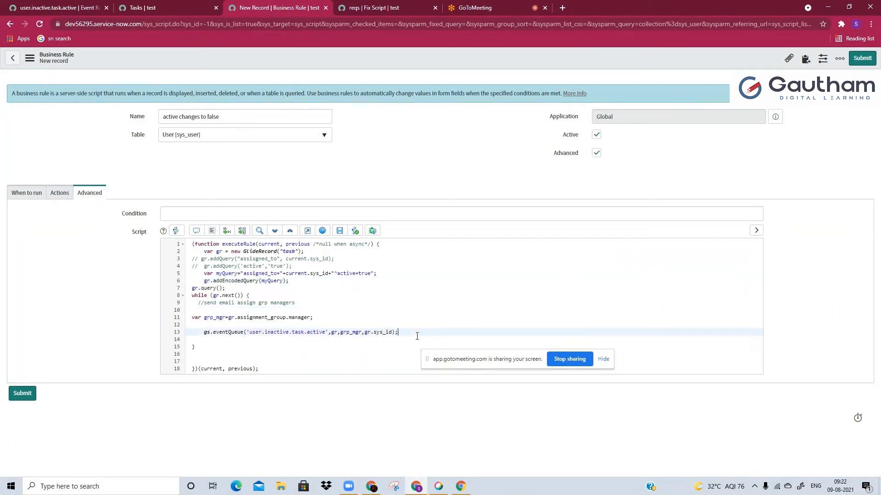
key(Return)
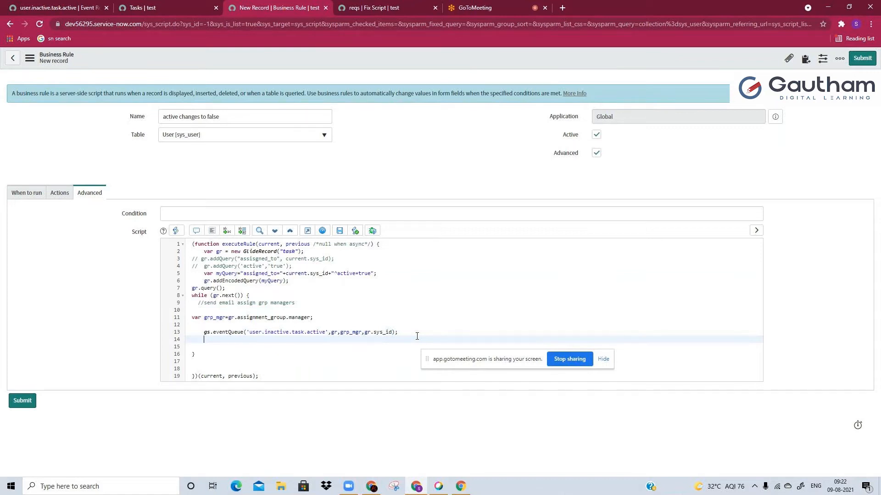
double_click(288, 252)
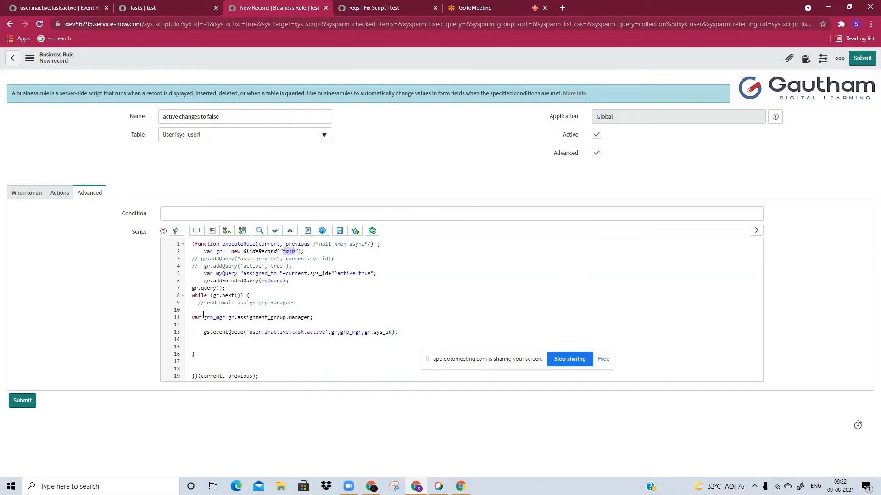
click(207, 347)
text(gr.comm)
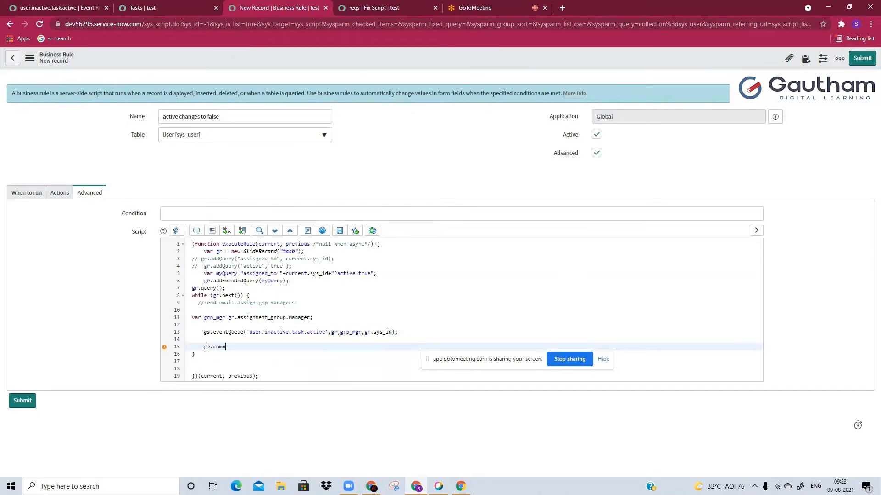
text(enyts)
key(ctrl+p)
click(715, 413)
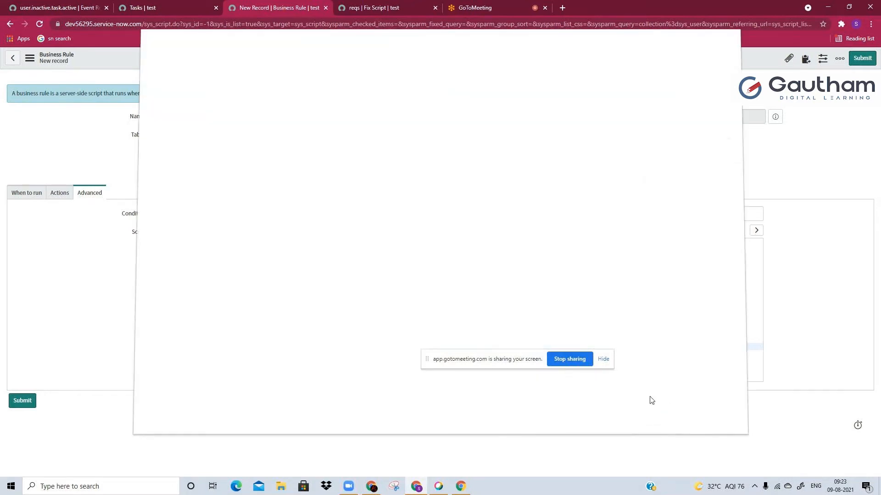
key(BackSpace)
key(BackSpace)
key(BackSpace)
text(ts=)
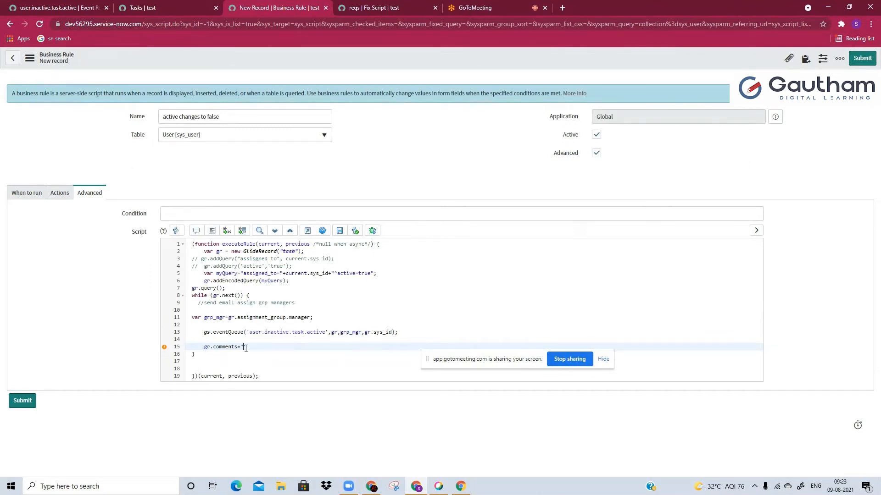
Assign gr.assigned_to.name to the task comments, followed by a concatenated empty string for the message text
text(gr.assigned_to.name+)
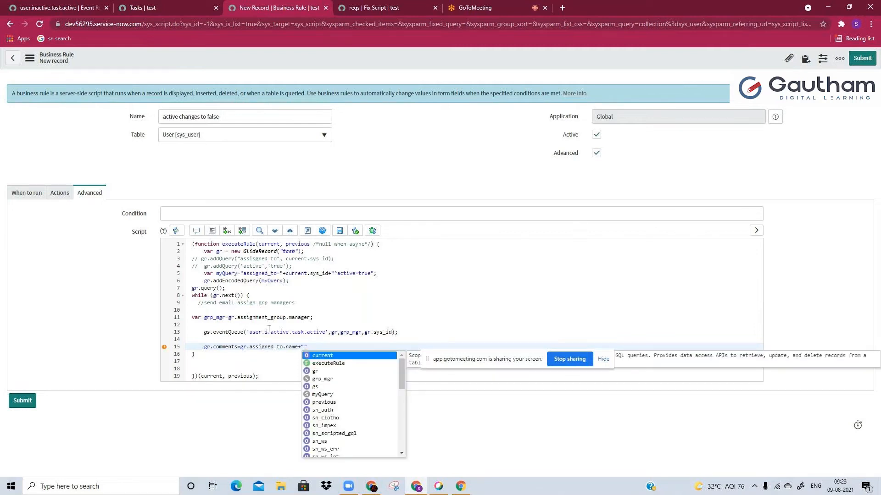
key(Escape)
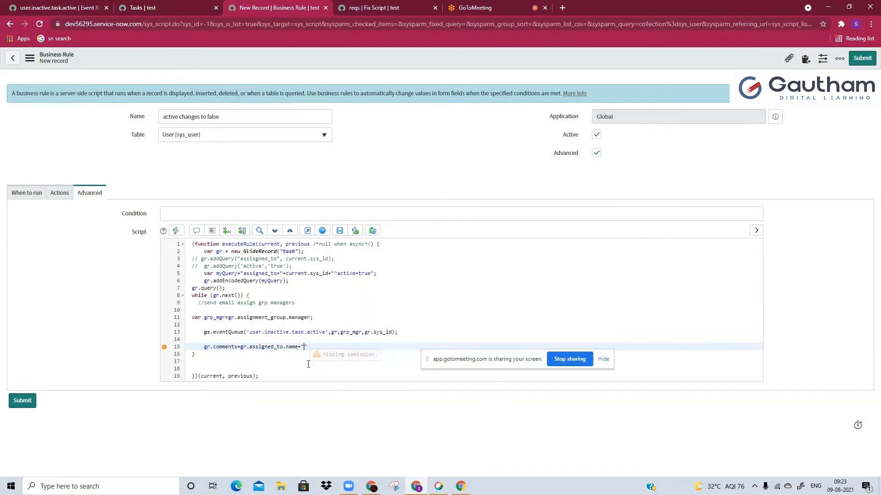
Fill the comment string with " 's account is no longer active , the group manager has been notified for alternate SME assignation"
text('s account is no longer ac)
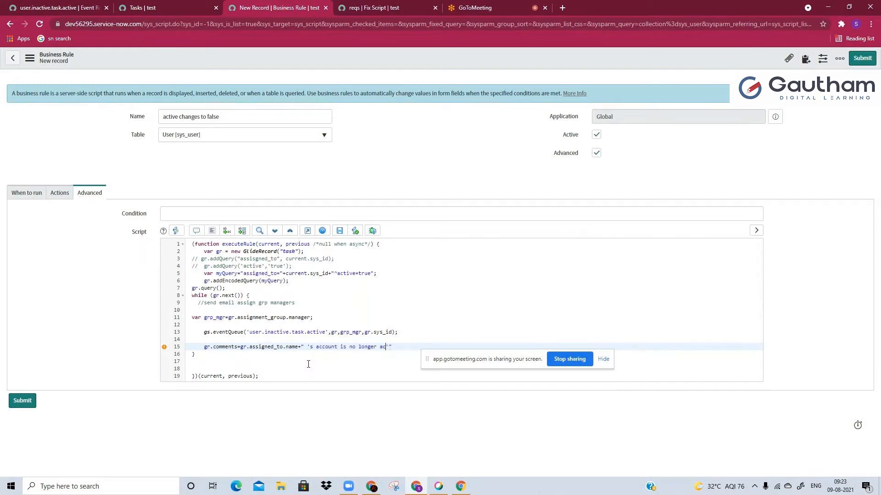
text(tive , the group manager has been notified for)
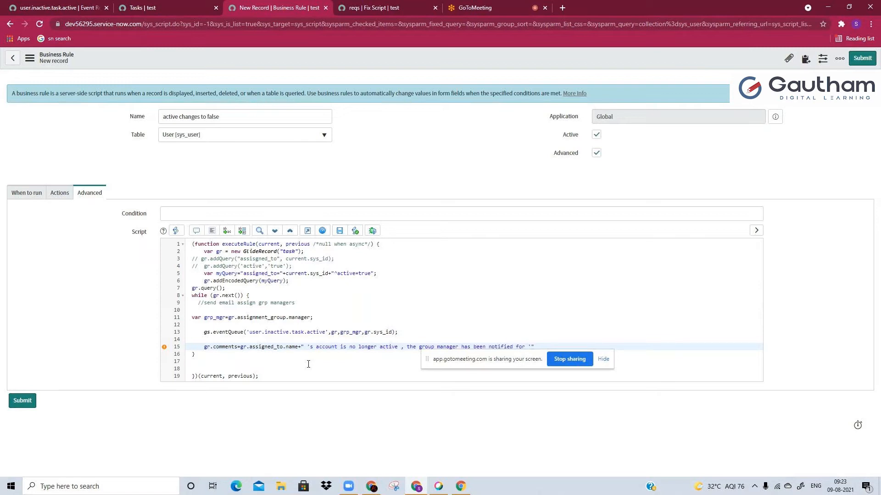
text( alternate SME assignation)
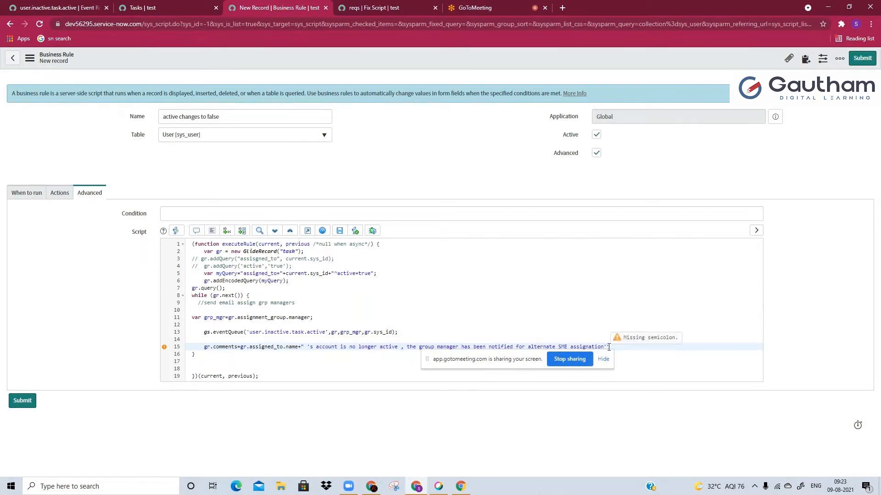
key(Delete)
Add gr.update(); on the line after the gr.comments assignment and save the business rule
drag(468, 360, 505, 443)
click(633, 348)
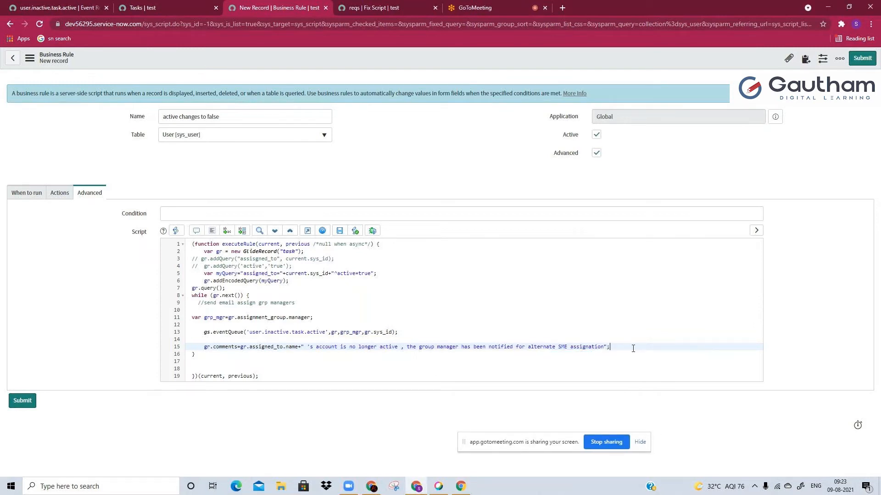
key(Return)
text(gr.)
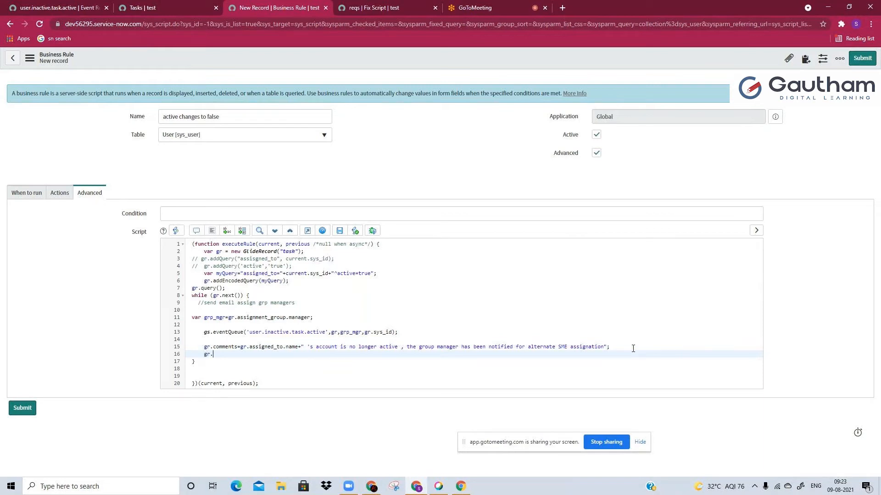
text(up)
key(Return)
text(()
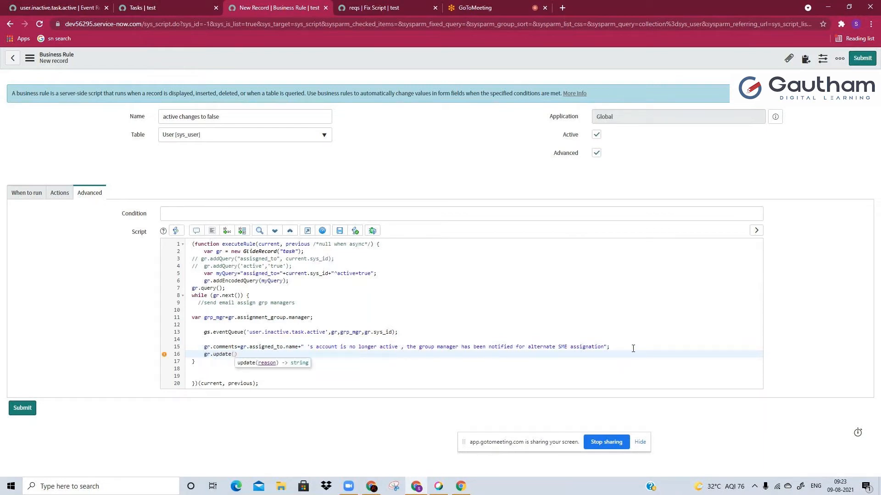
text();)
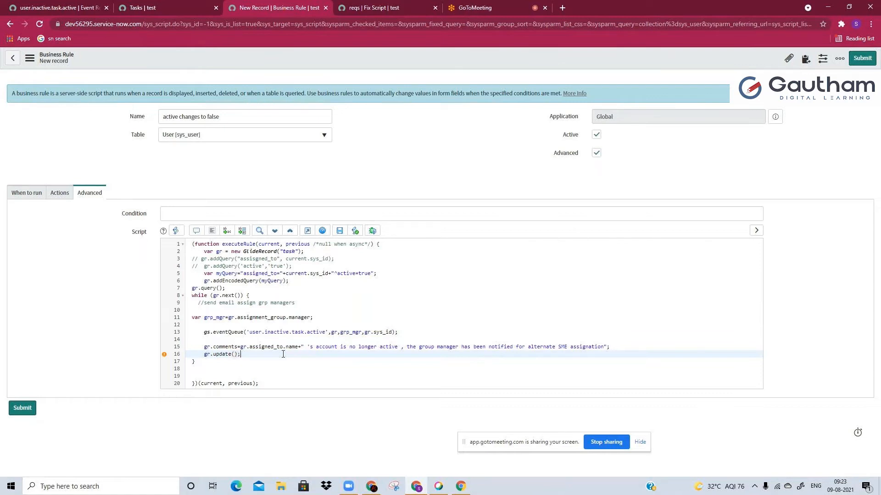
click(339, 230)
Create a new notification from the event registration's related notifications and give it the business rule's name, active changes to false
click(55, 7)
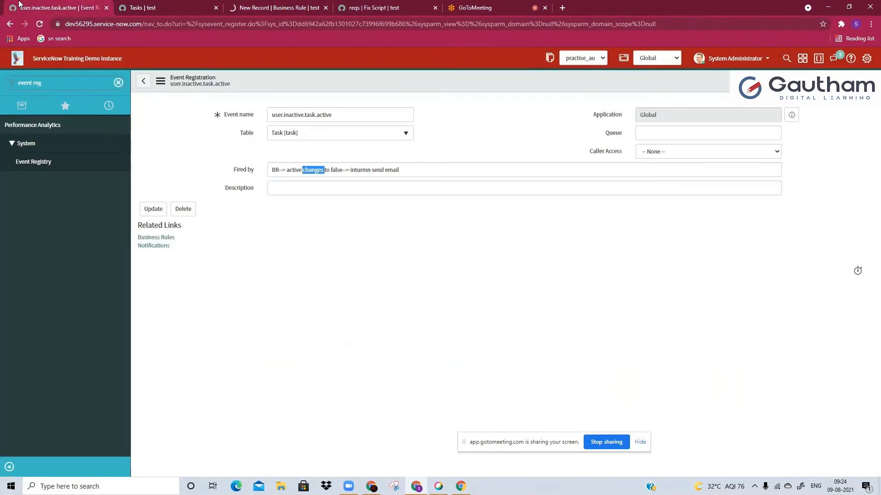
click(157, 252)
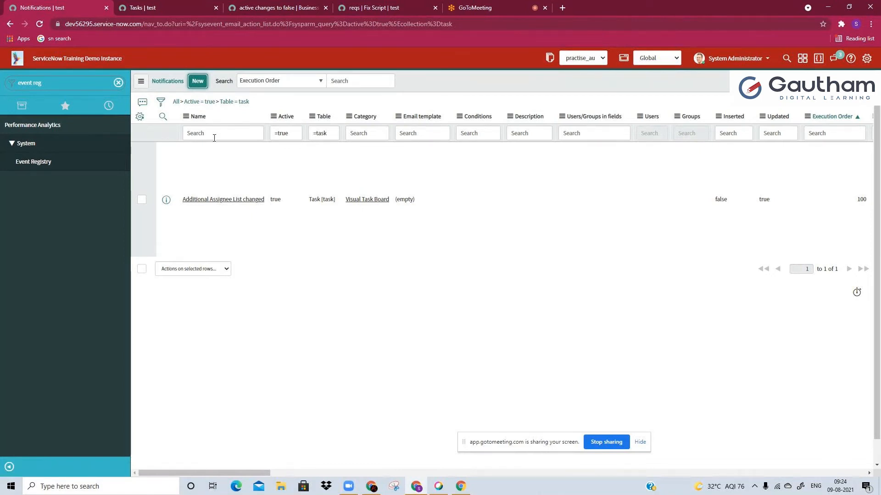
click(286, 119)
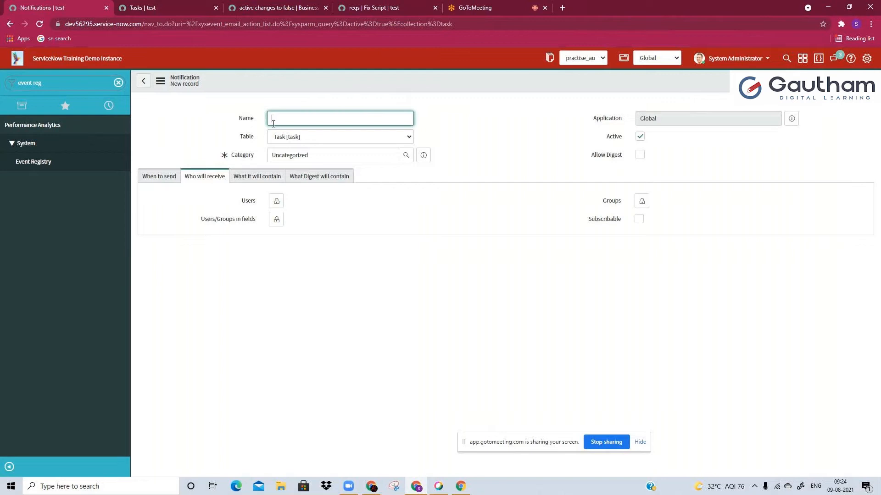
click(280, 7)
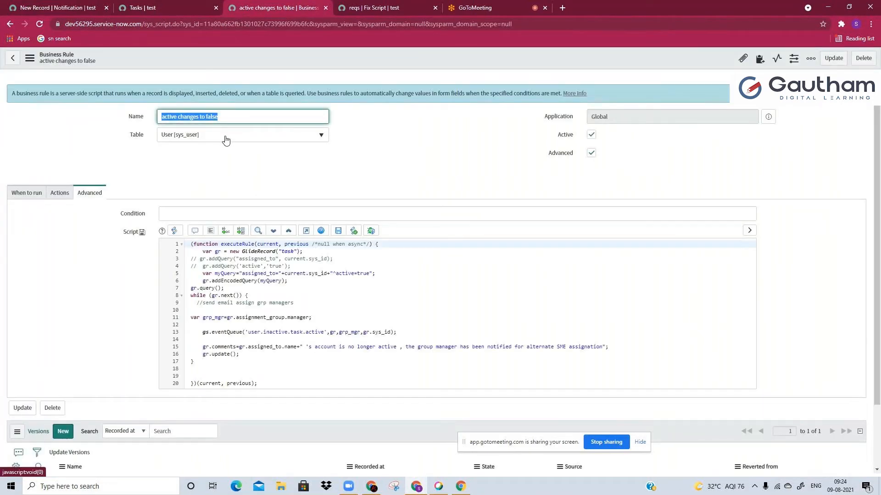
click(11, 5)
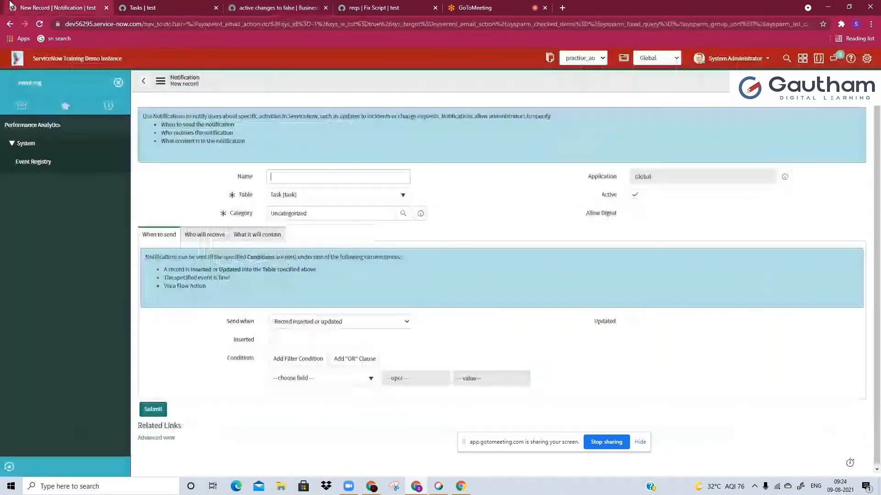
text(active changes to false)
click(300, 244)
Set the notification to send when an event is fired and choose the user.inactive.task.active event
click(324, 323)
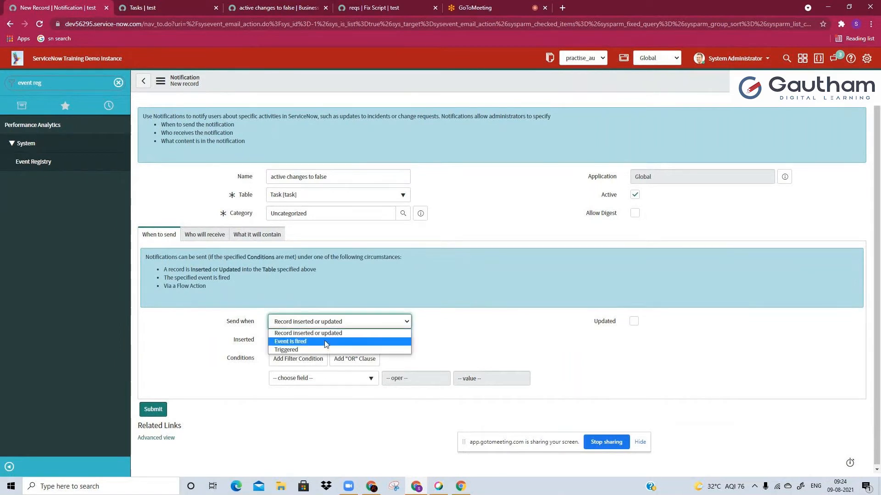
click(325, 342)
click(326, 339)
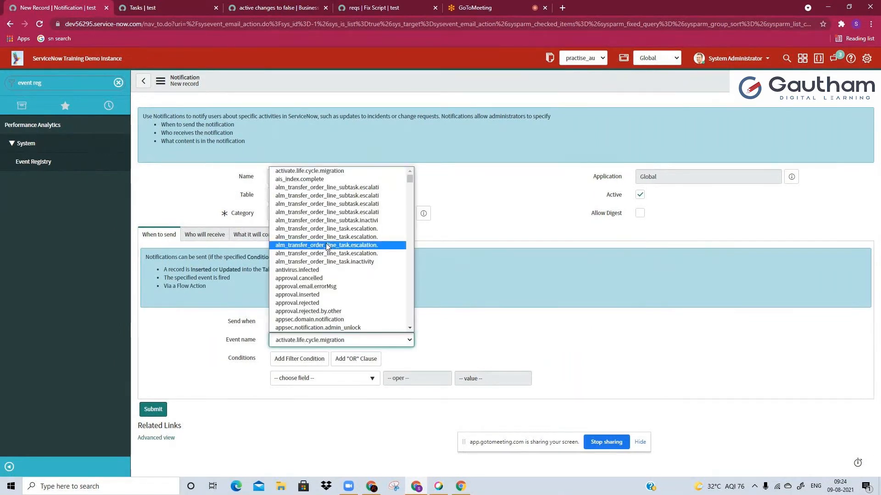
scroll(327, 247, down, 10)
scroll(327, 247, down, 2)
click(277, 8)
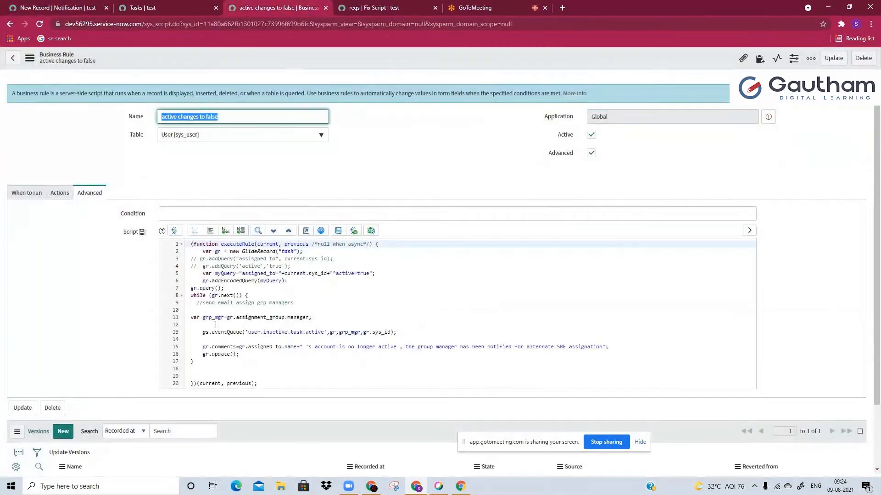
click(29, 3)
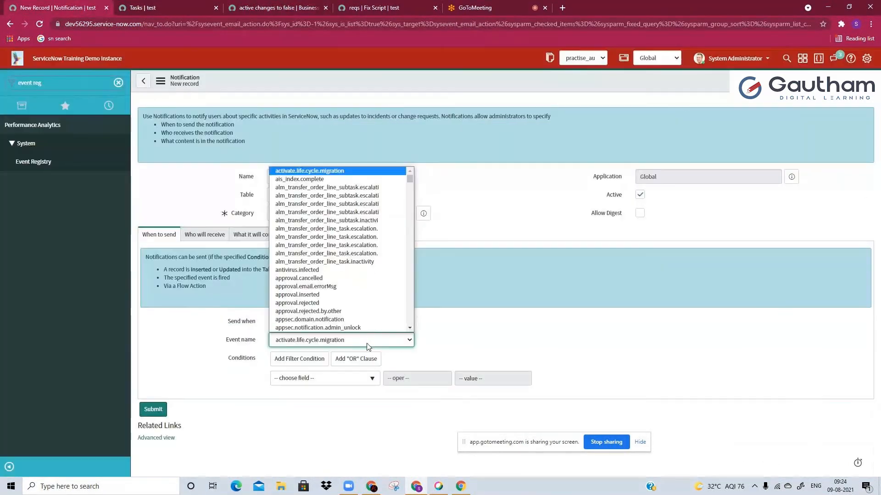
key(u)
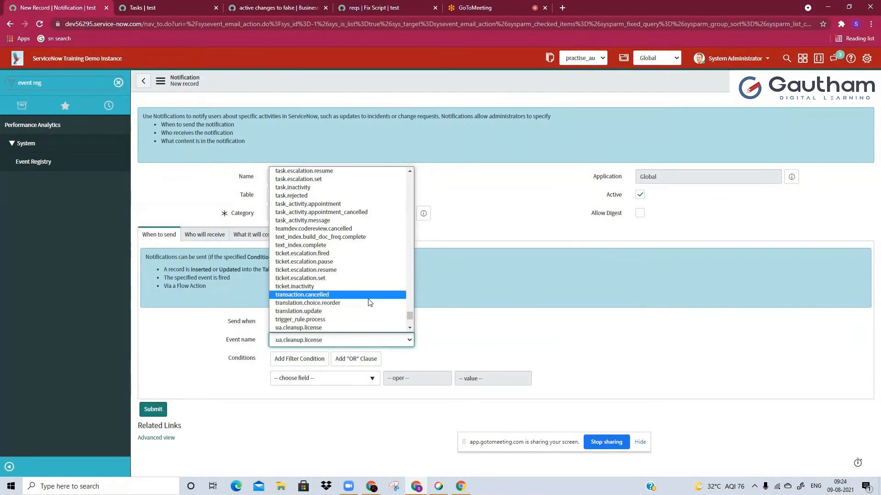
scroll(333, 263, up, 2)
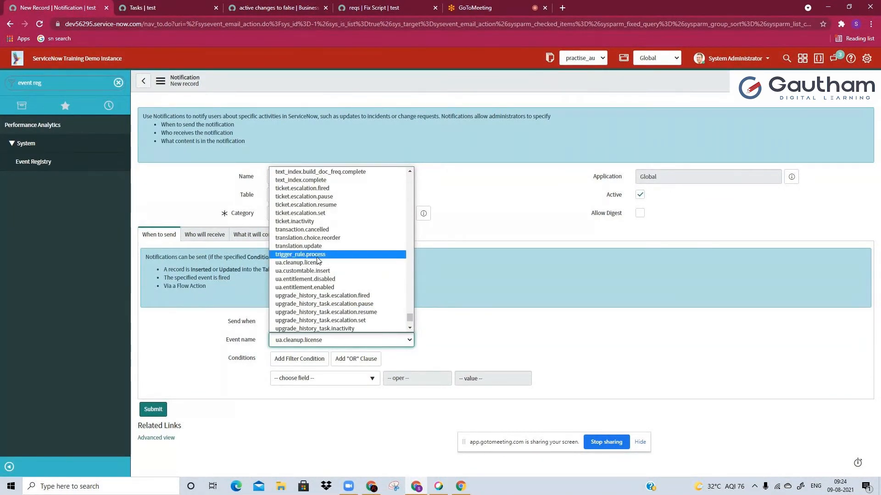
scroll(319, 261, down, 2)
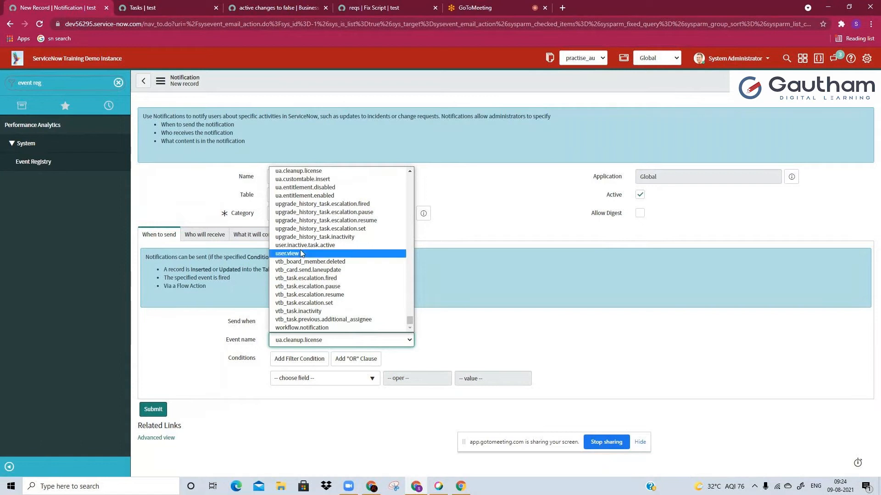
click(311, 245)
Add the Manager field of the Assignment group as the notification's recipient in Users/Groups in fields and lock the selection
click(200, 235)
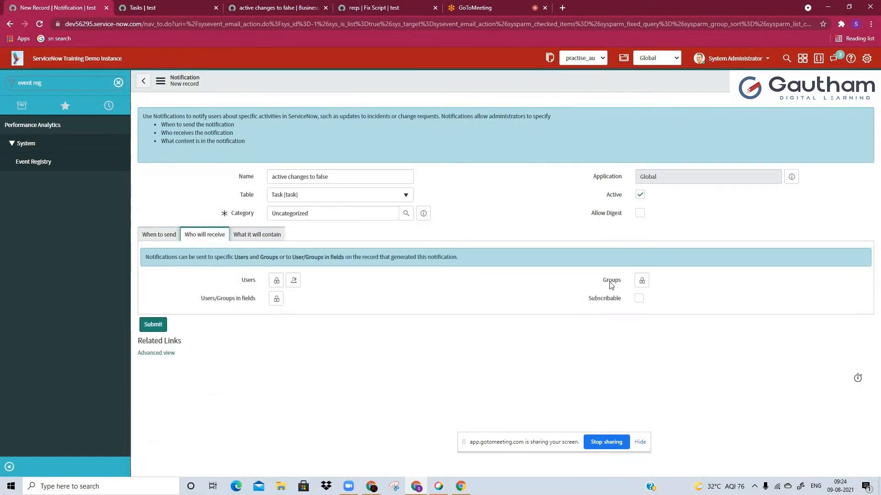
click(277, 299)
click(309, 327)
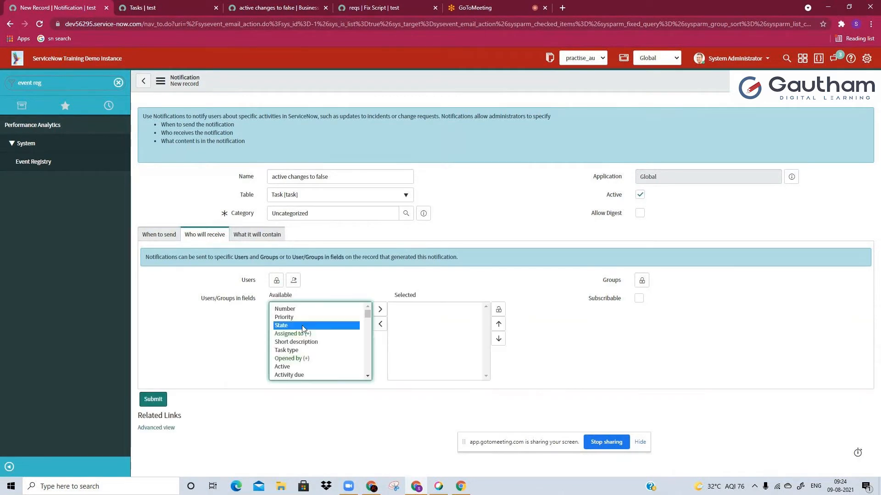
click(313, 336)
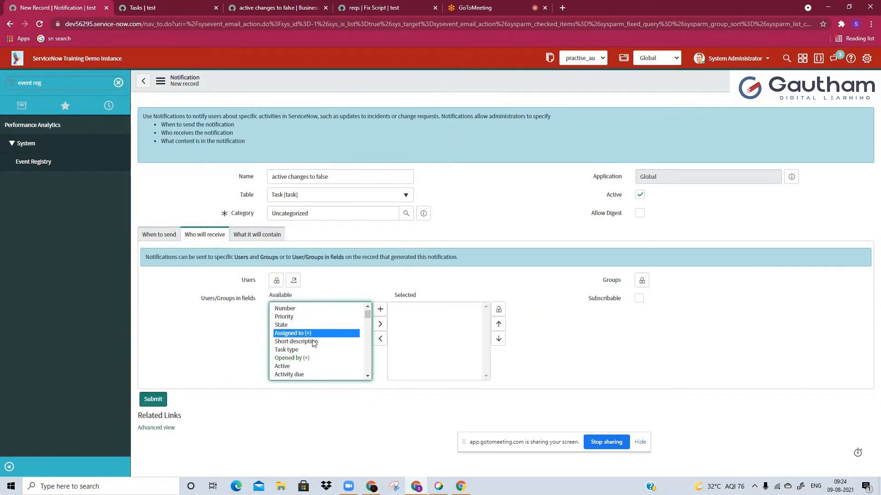
scroll(314, 342, down, 2)
click(315, 349)
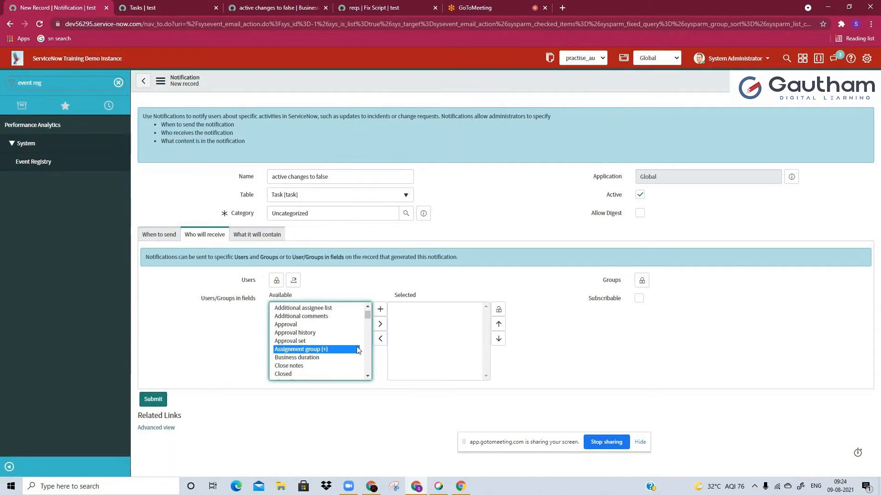
click(379, 312)
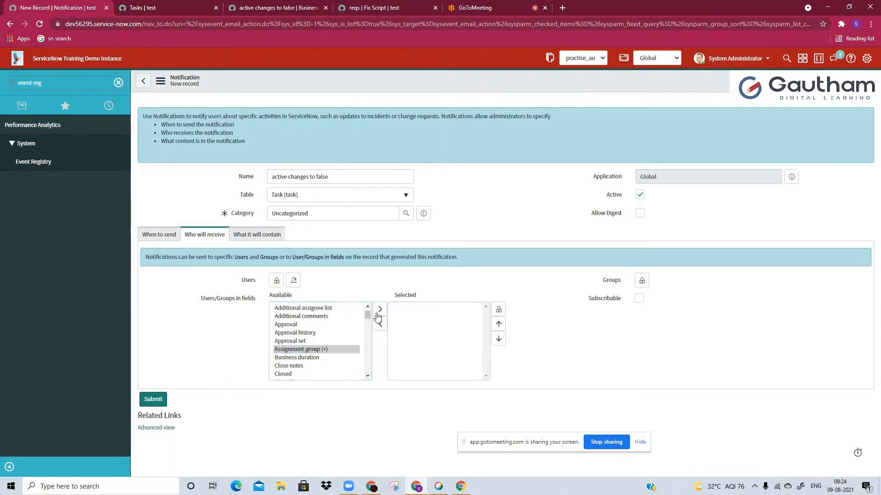
scroll(328, 343, down, 3)
scroll(319, 344, up, 3)
scroll(319, 344, down, 1)
scroll(320, 344, down, 1)
double_click(299, 353)
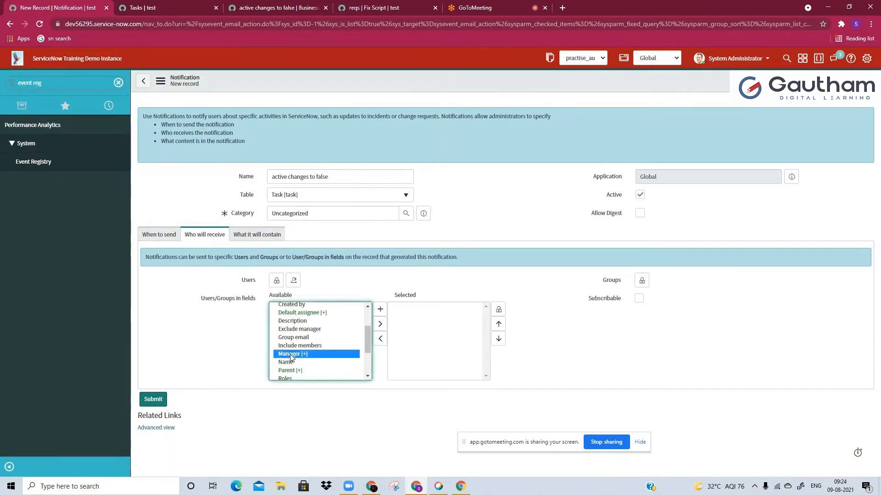
click(499, 309)
Open the notification's content settings and fill in the placeholder subject fsgrtde and message lines rdqvdte and cgbgcb
click(265, 240)
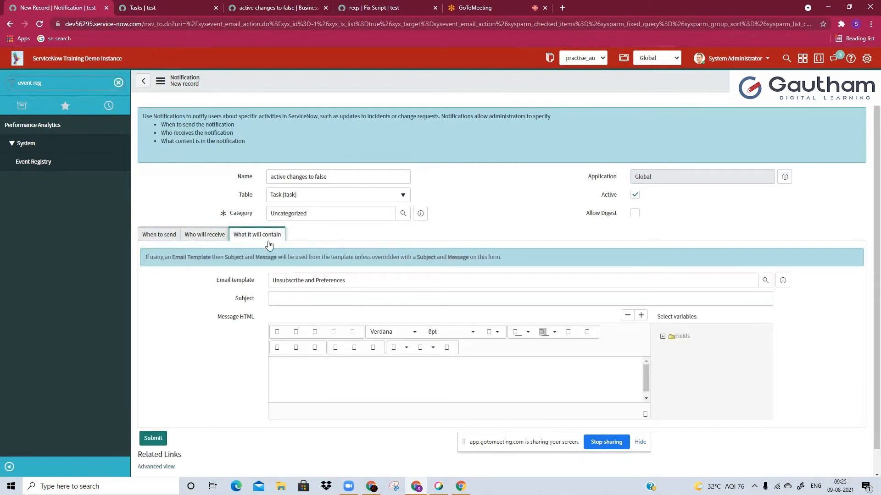
click(337, 299)
text(fsgrtde)
click(374, 374)
text(rdqvdte)
key(Return)
text(cgbgcb)
Find the Number field among the task variables and insert it into the notification's message
click(663, 337)
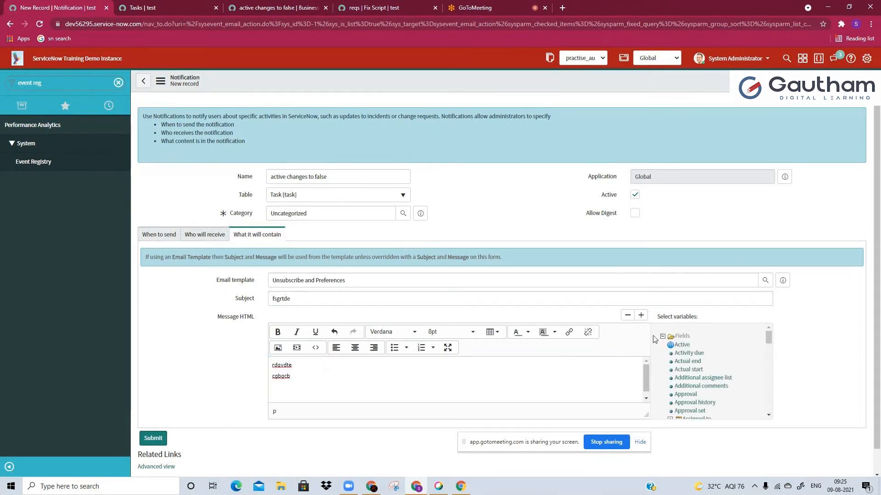
key(ctrl+f)
text(num)
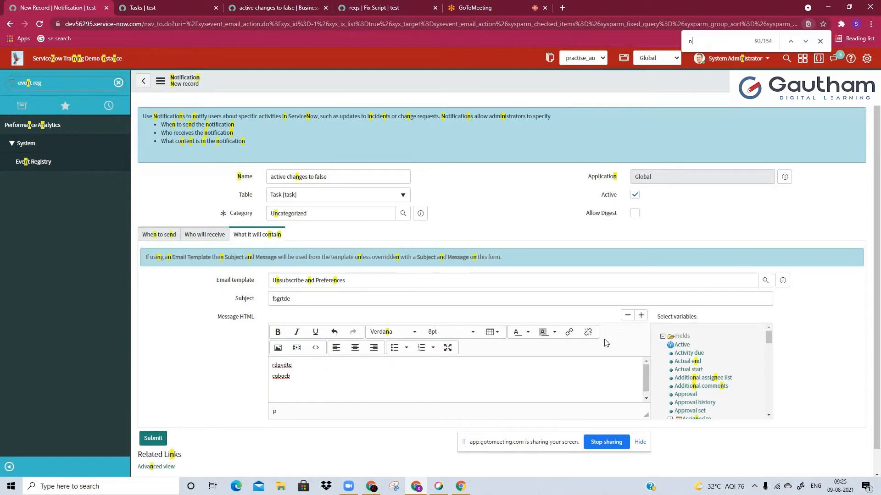
text(be)
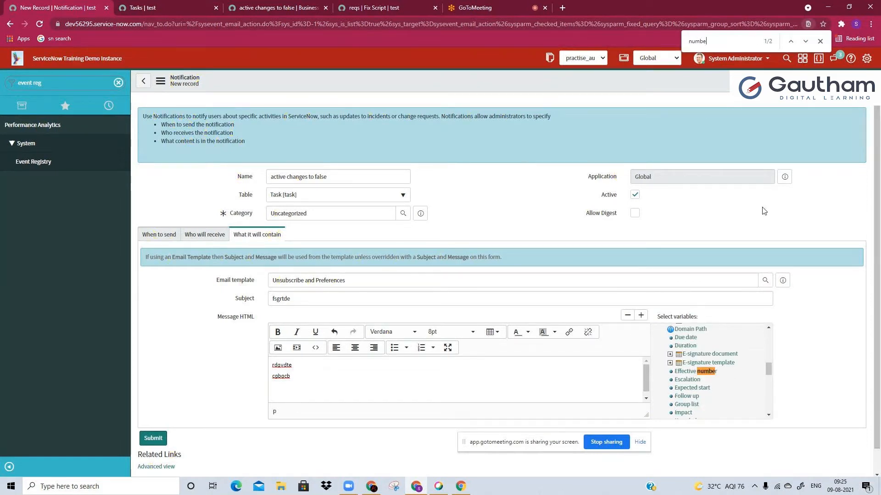
key(Return)
click(684, 371)
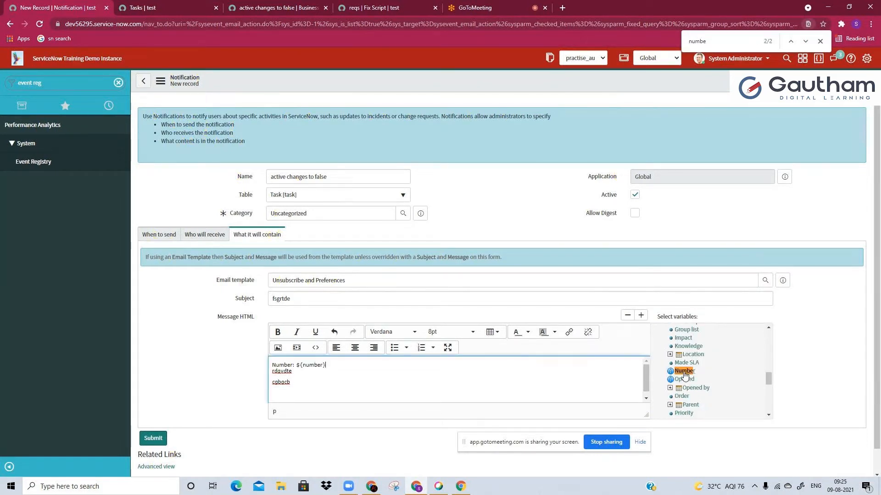
Insert the Assigned to and Assignment group variables into the notification's message
double_click(734, 43)
text(as)
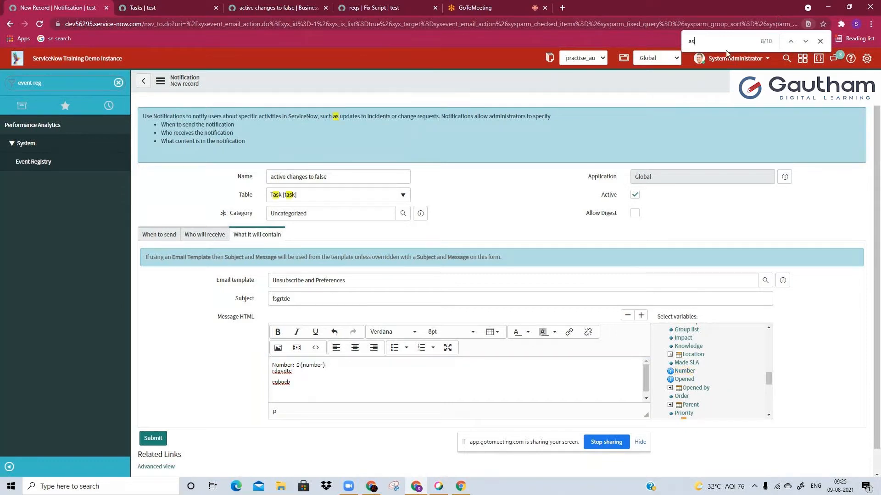
text(sign)
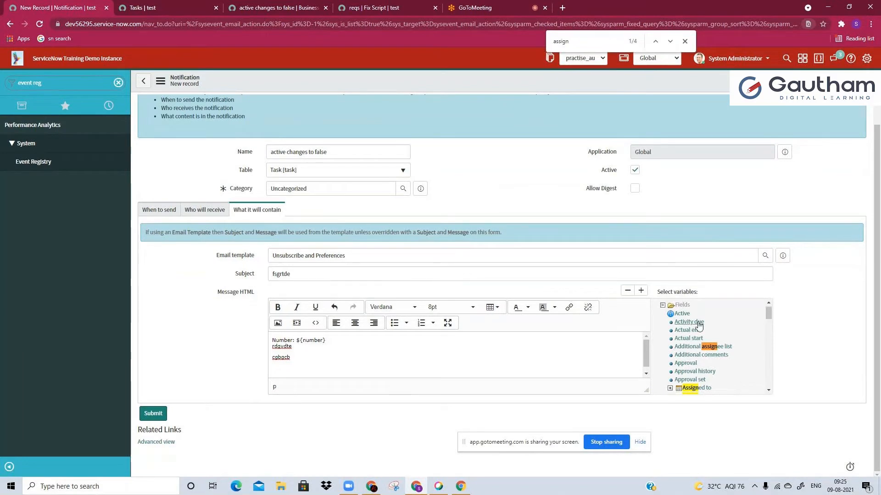
key(Return)
click(706, 389)
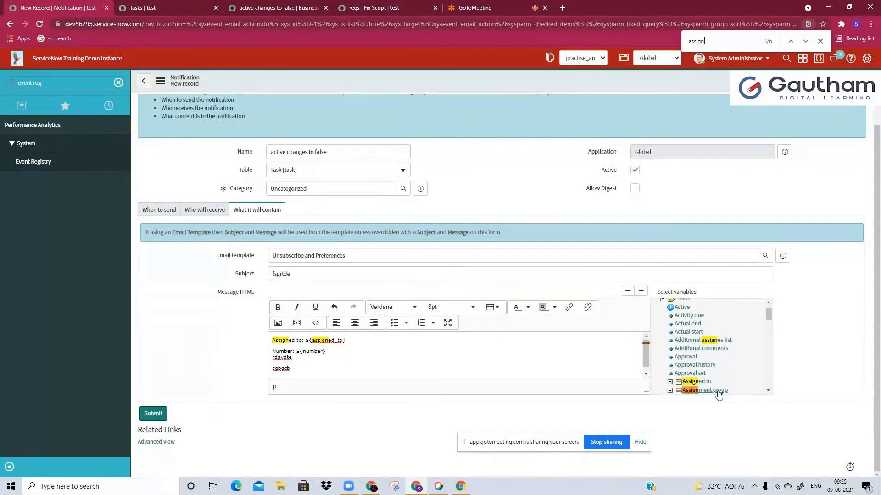
click(718, 391)
Insert the Description and Additional comments variables into the notification's message
click(716, 27)
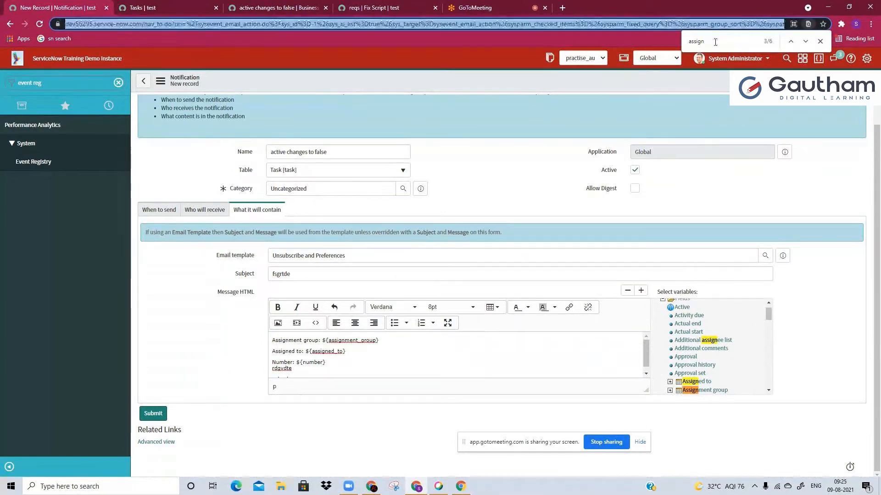
double_click(715, 42)
text(desc)
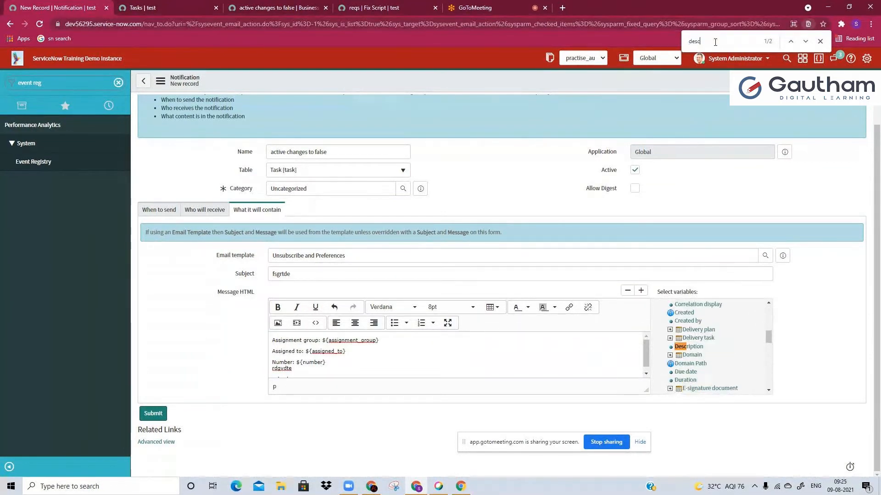
click(688, 347)
double_click(714, 41)
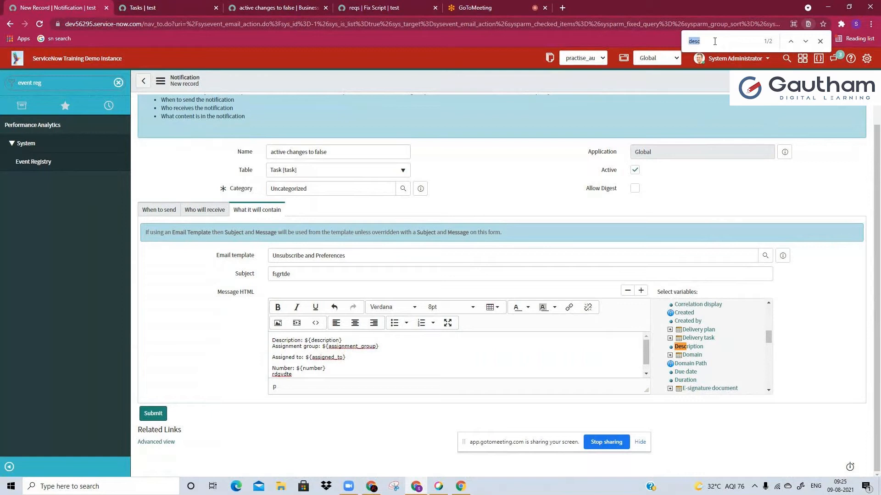
text(comm)
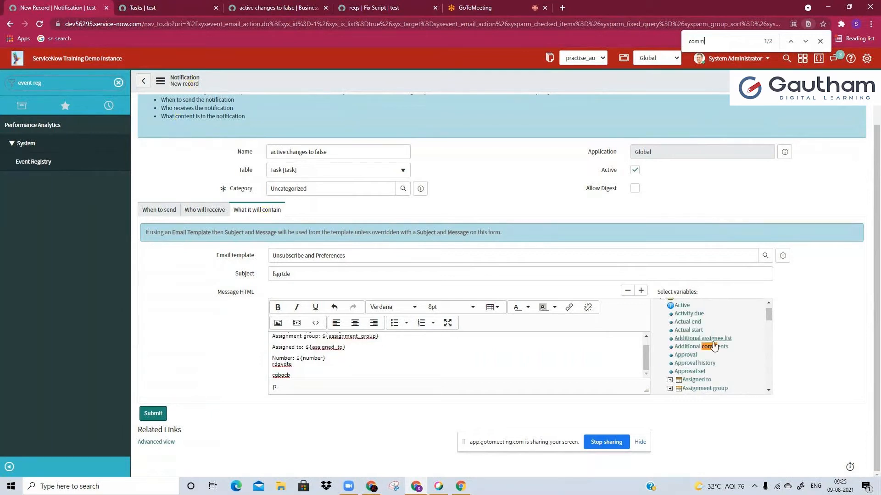
click(702, 346)
Copy the ${number} variable from the message and set the subject to "${number} assignee needs to be chnged : urgent!"
click(352, 362)
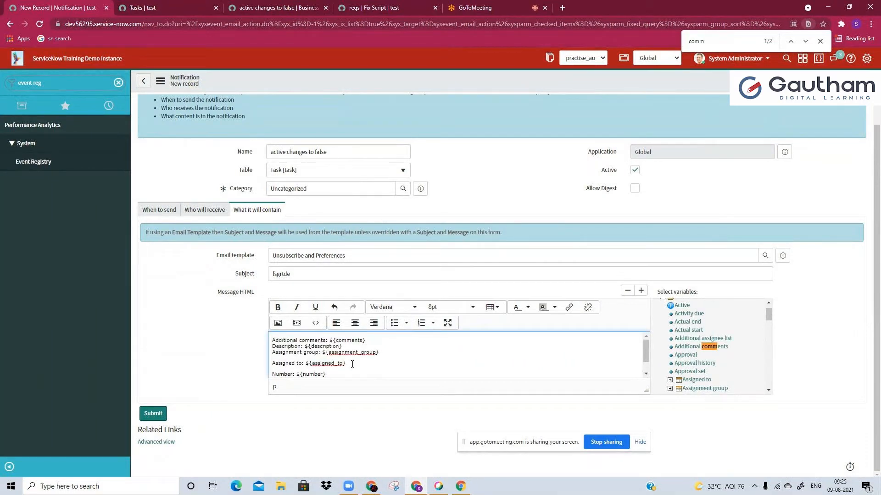
drag(330, 373, 351, 358)
key(ctrl+c)
click(296, 358)
double_click(297, 274)
key(ctrl+v)
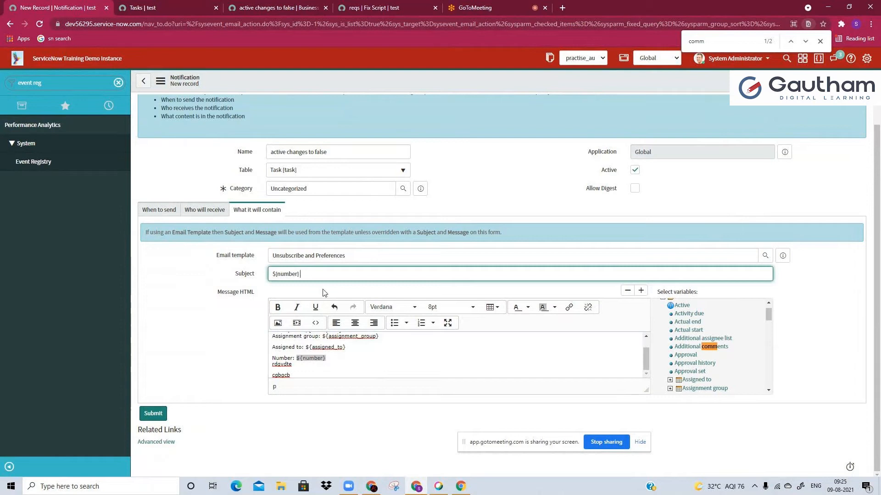
text(assignee needs to be chnged : urgent!)
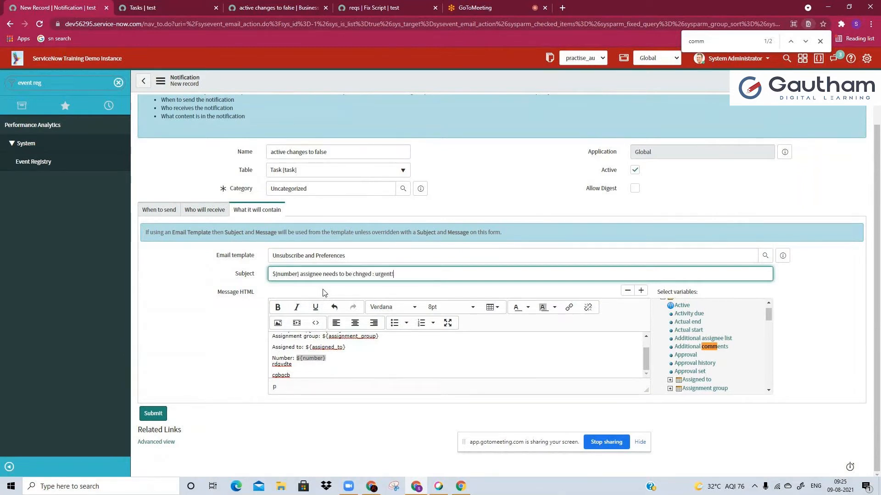
Delete the placeholder lines below the Number variable in the message and save the notification
drag(302, 373, 275, 369)
key(BackSpace)
key(BackSpace)
key(BackSpace)
key(BackSpace)
key(BackSpace)
key(BackSpace)
key(BackSpace)
key(BackSpace)
key(BackSpace)
key(BackSpace)
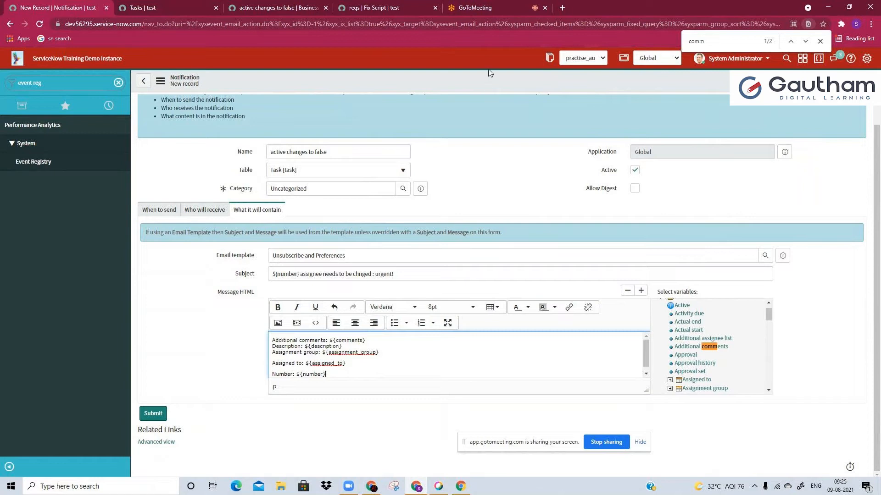
right_click(489, 85)
click(500, 92)
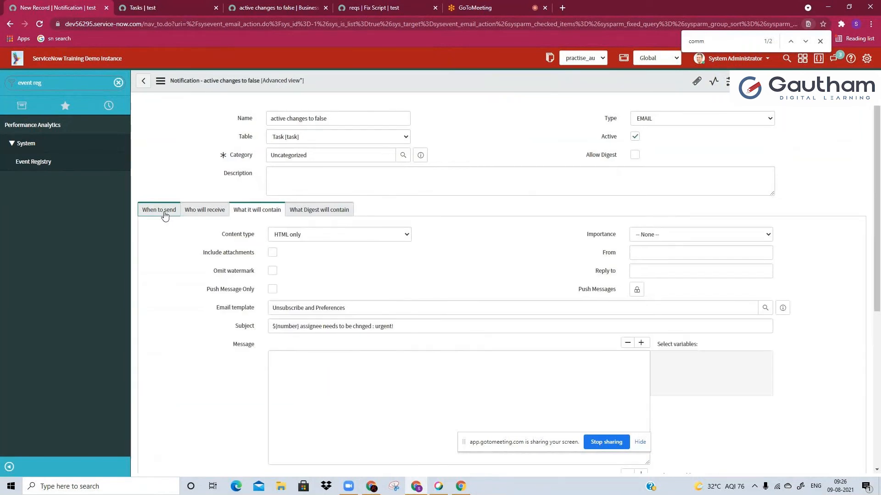
click(476, 7)
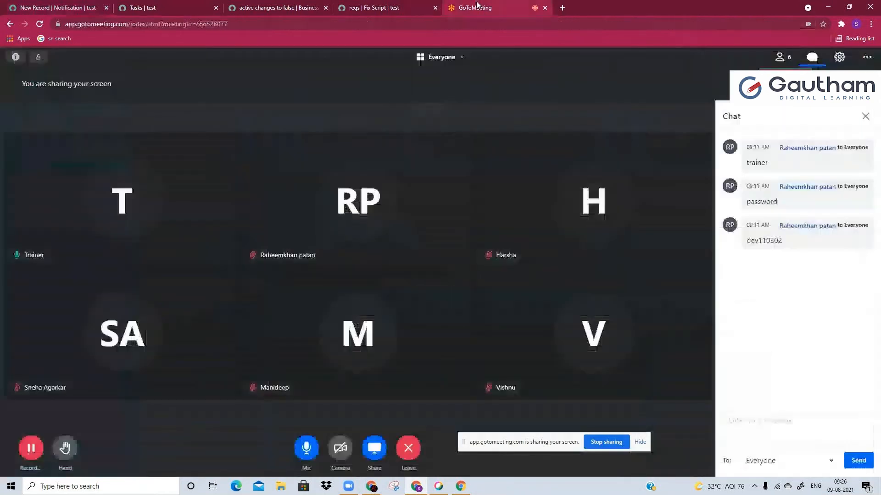
click(42, 6)
scroll(536, 287, down, 1)
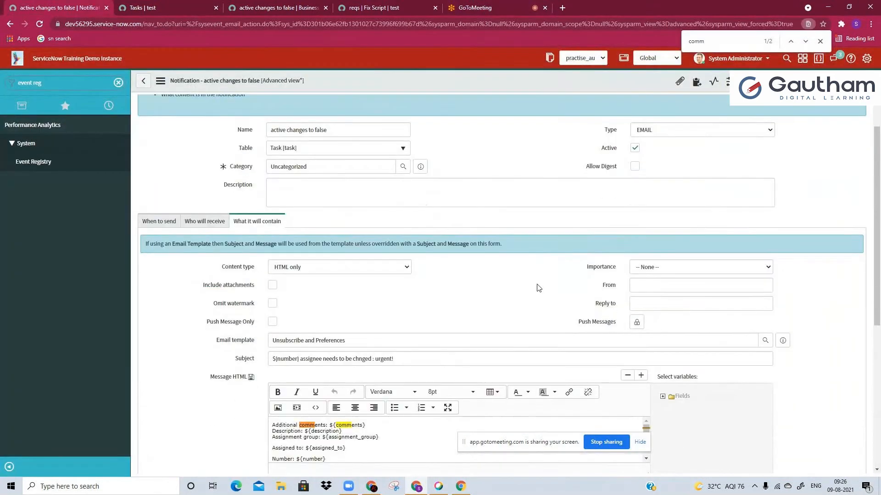
click(148, 2)
click(54, 2)
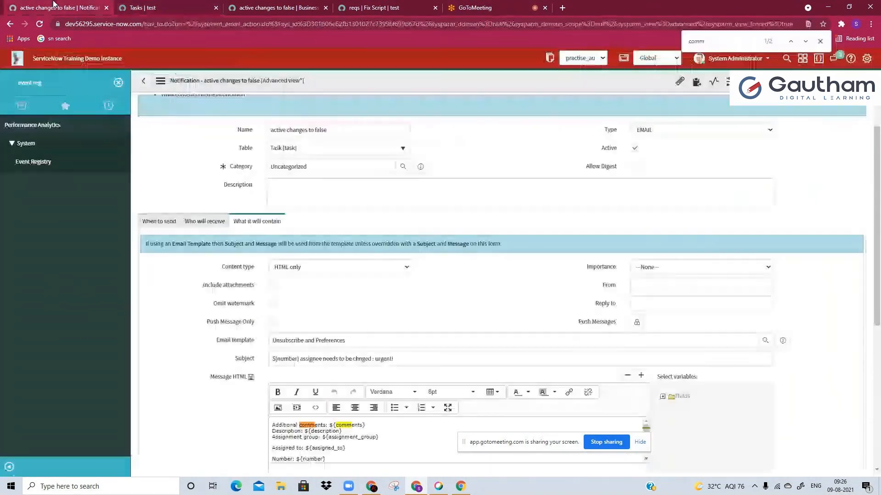
Review requirement 3 in the reqs fix script: the deactivation trigger, active tasks, manager email and ticket comments
click(373, 8)
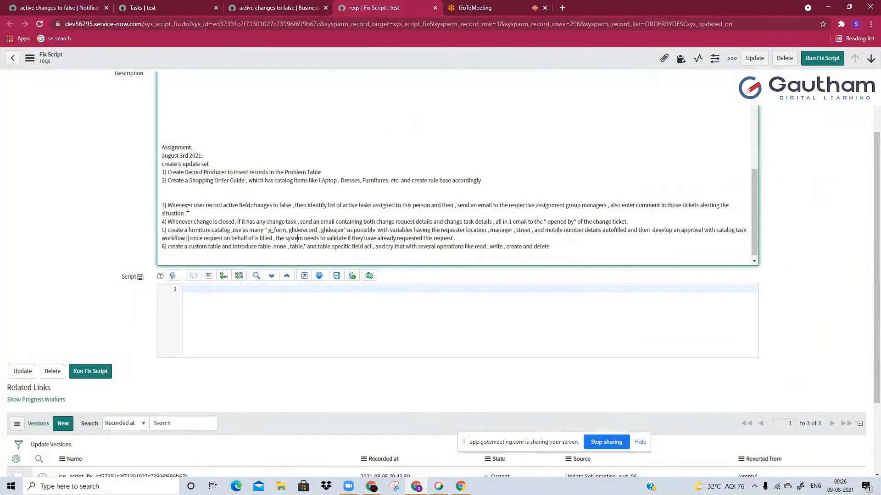
drag(185, 206, 295, 206)
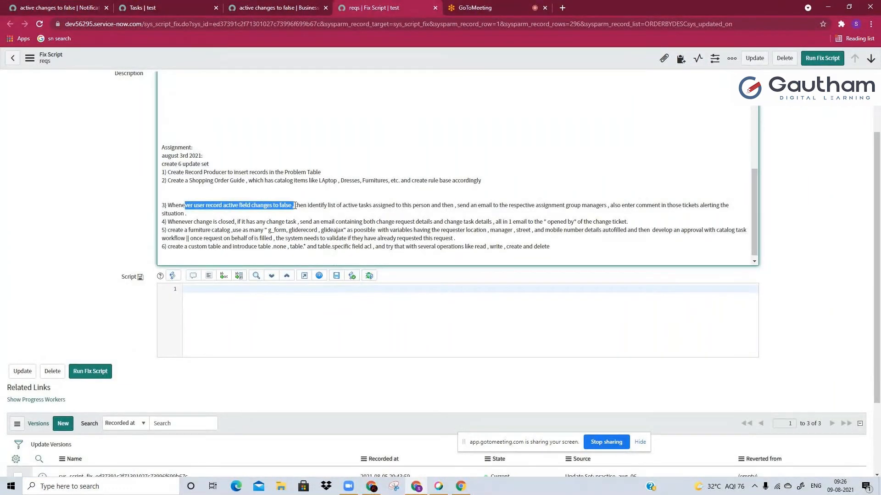
click(295, 206)
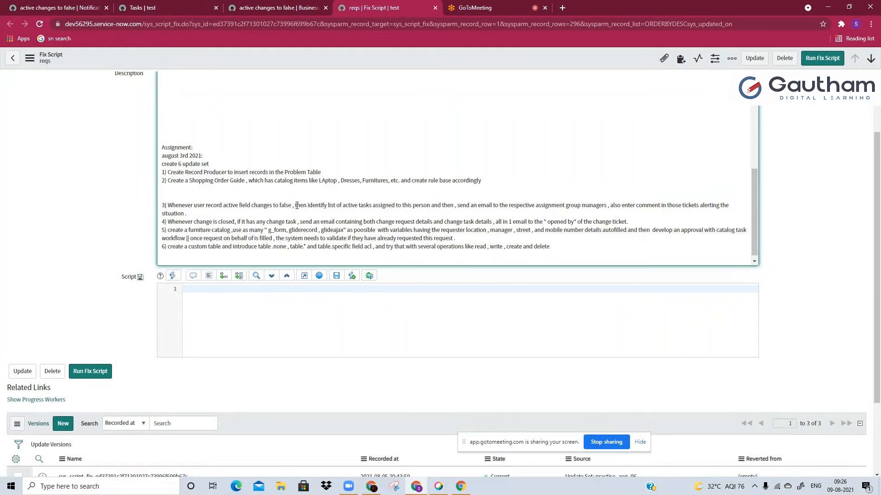
drag(294, 205, 438, 207)
click(435, 208)
drag(486, 205, 461, 206)
click(606, 205)
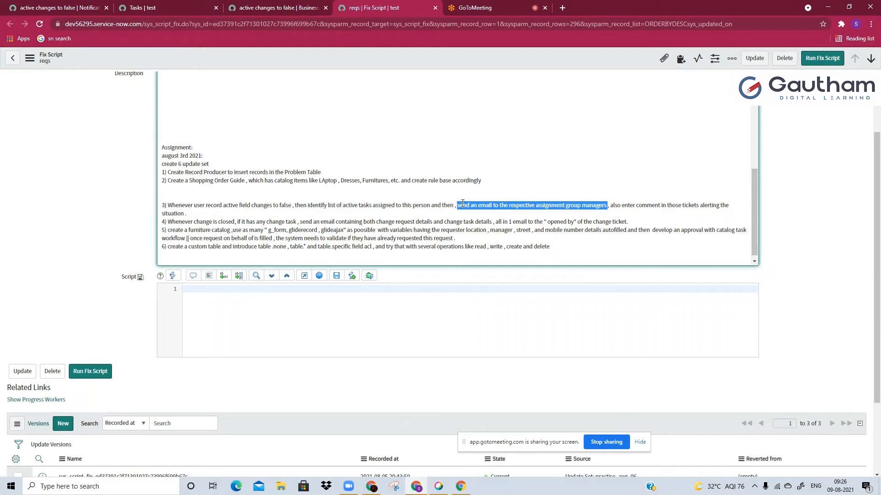
drag(457, 205, 620, 211)
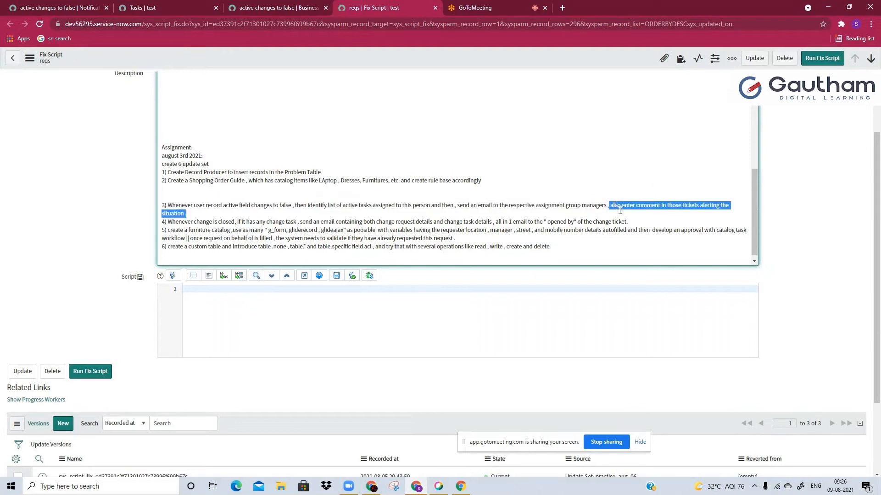
click(669, 207)
Replace the word "alerting" with "informing" in requirement 3 of the fix script's description
double_click(714, 205)
text(informing)
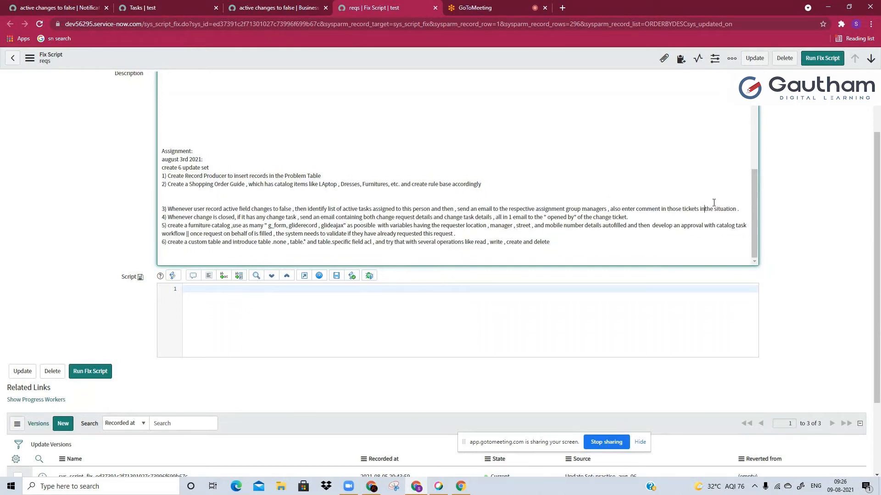
drag(610, 205, 619, 212)
click(620, 212)
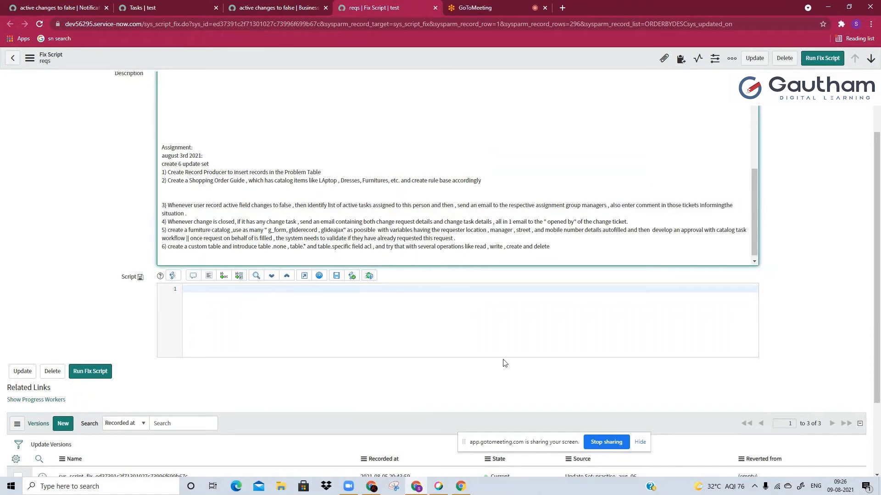
Filter the notification page's navigator for users and open the Users list in a new browser tab
click(53, 11)
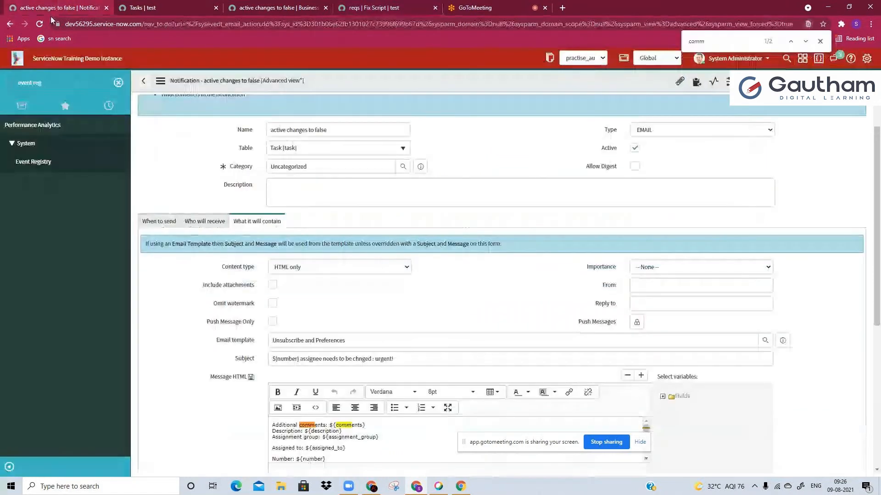
click(45, 80)
text(us)
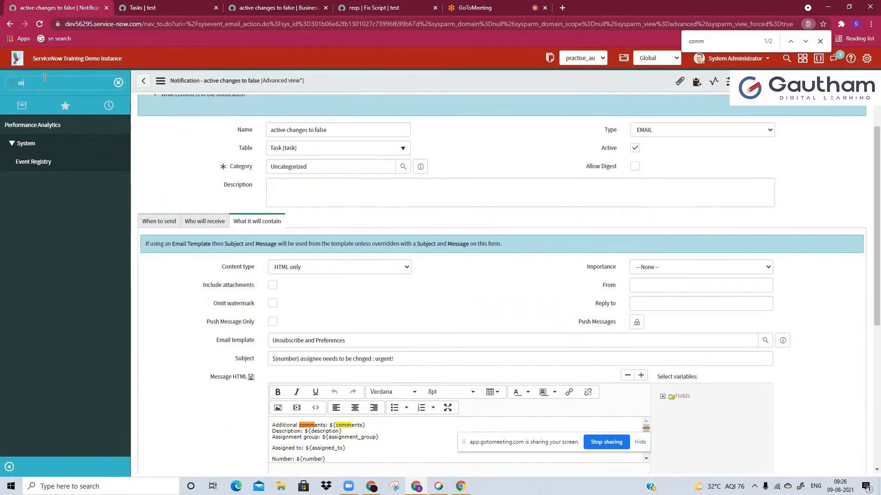
text(ers)
scroll(32, 413, down, 2)
click(32, 431)
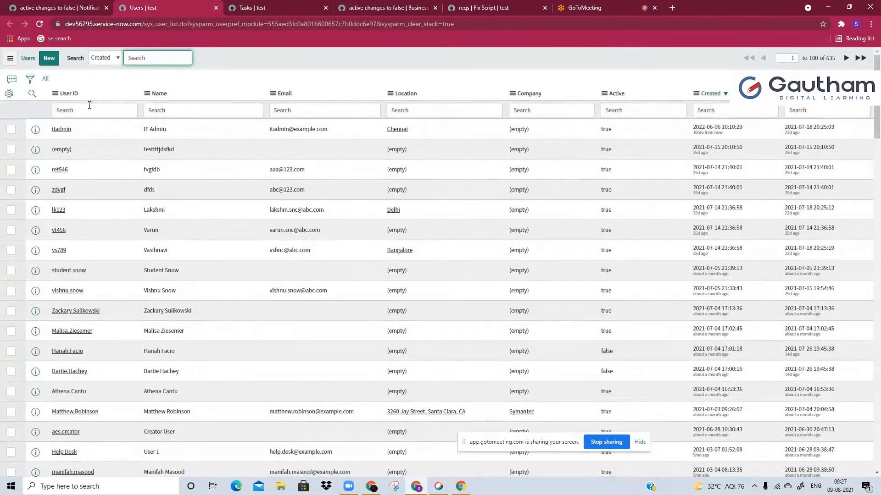
Remove the System Administrator assignee condition from the Tasks list filter
key(ctrl+Tab)
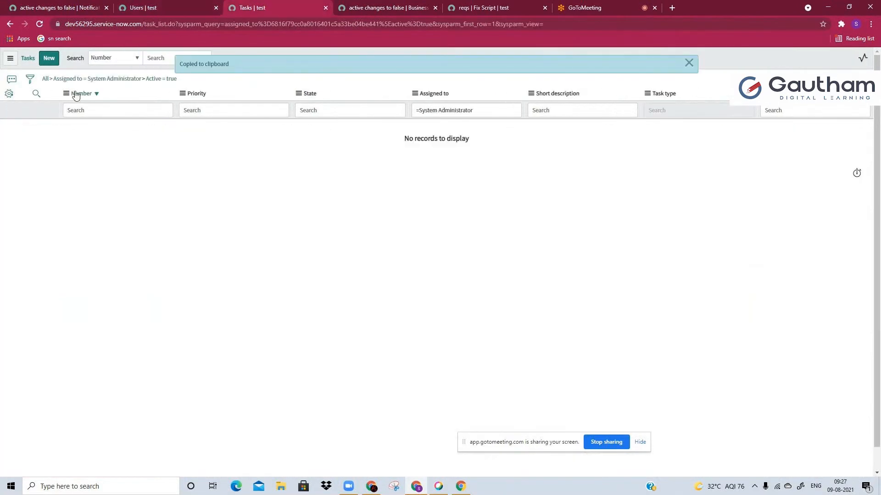
click(51, 79)
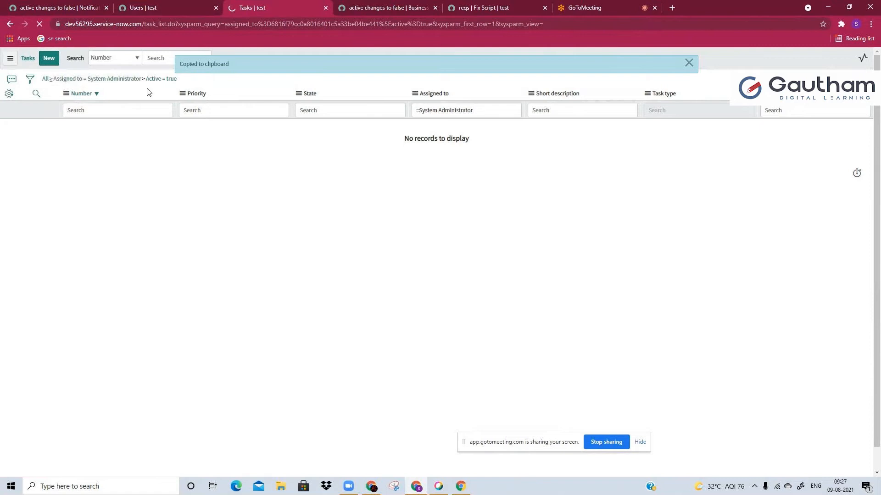
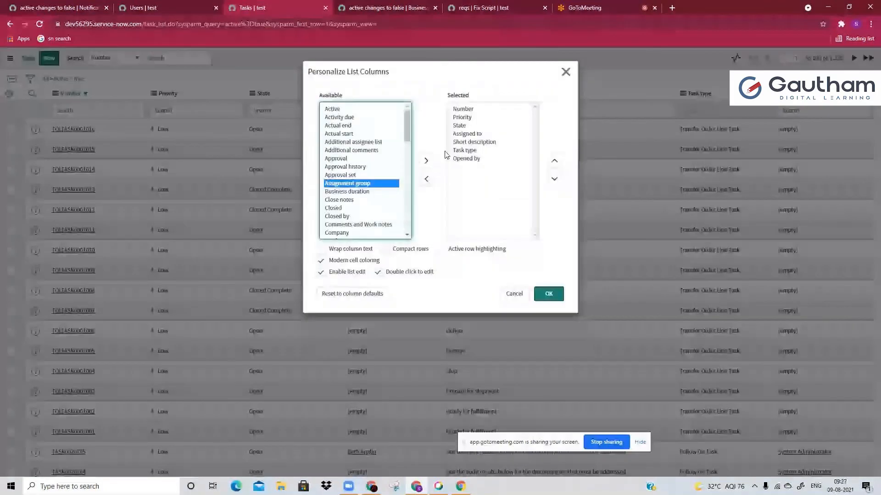
Open the first listed task assignee's user record in a new tab and filter the Tasks list to that assignee
click(566, 71)
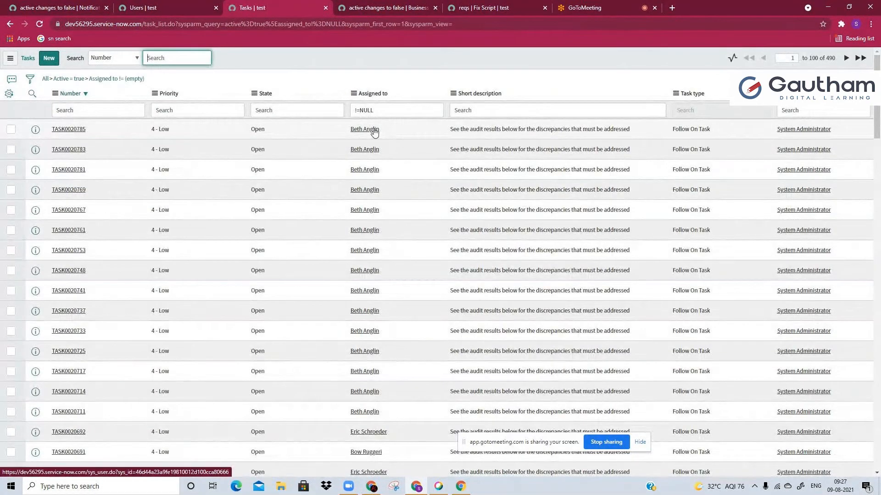
middle_click(374, 130)
scroll(376, 156, down, 5)
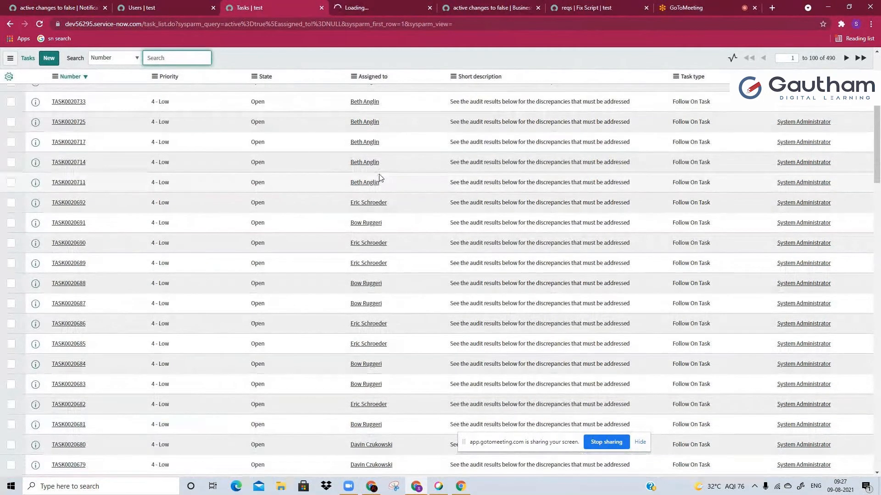
scroll(385, 151, up, 5)
key(F5)
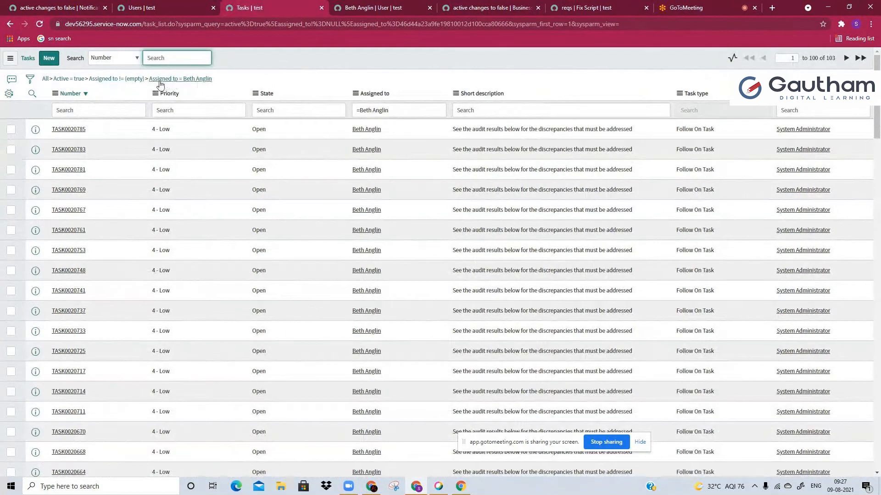
Filter the Users list by the user ID taken from the task assignee's user record
click(414, 6)
scroll(309, 194, up, 6)
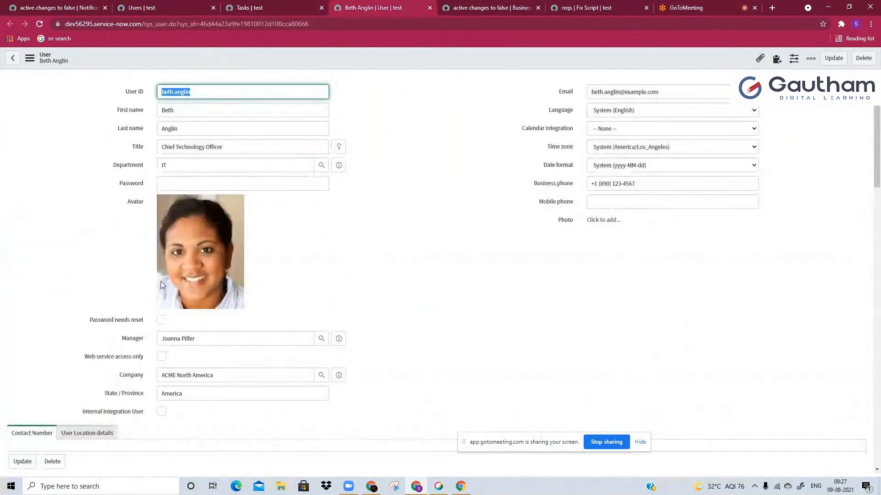
scroll(194, 321, down, 3)
scroll(122, 336, up, 3)
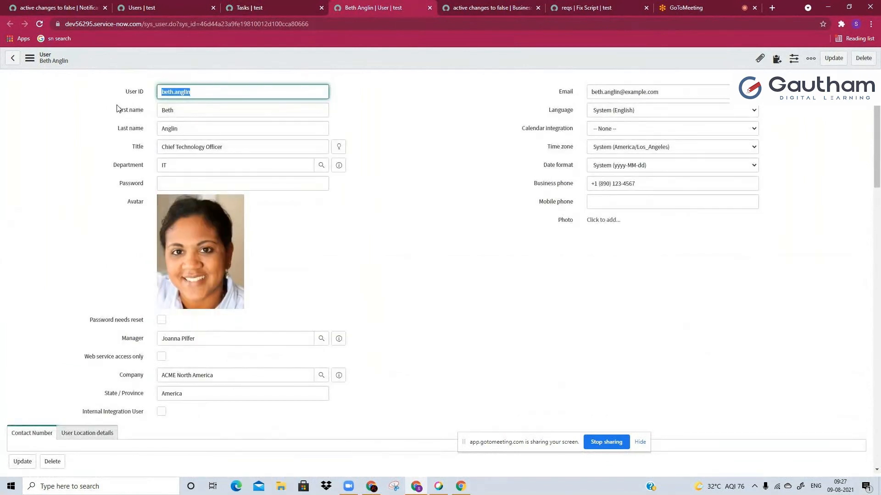
click(137, 7)
click(93, 114)
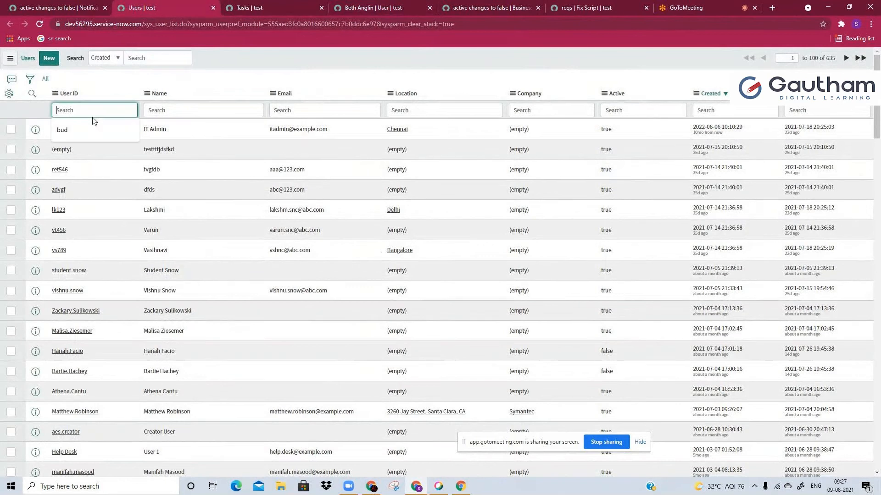
text(beth.anglin)
key(Return)
Set the filtered user's Active value to false in the Users list
click(595, 132)
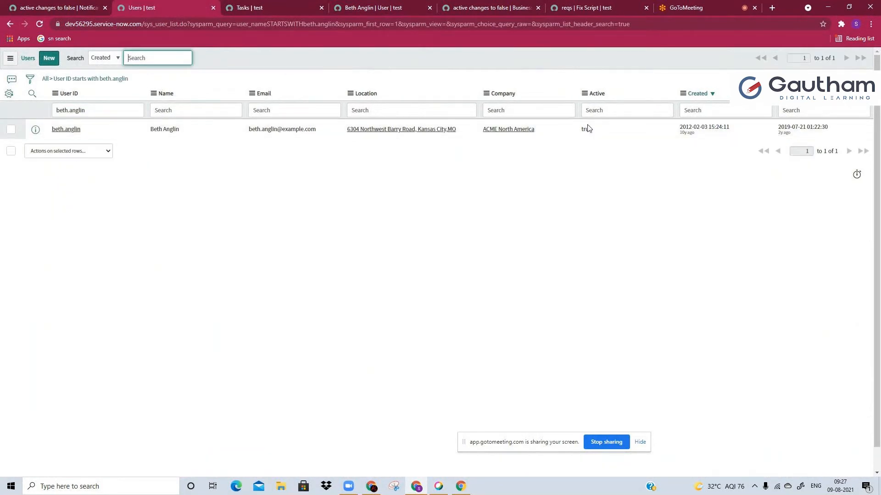
double_click(609, 132)
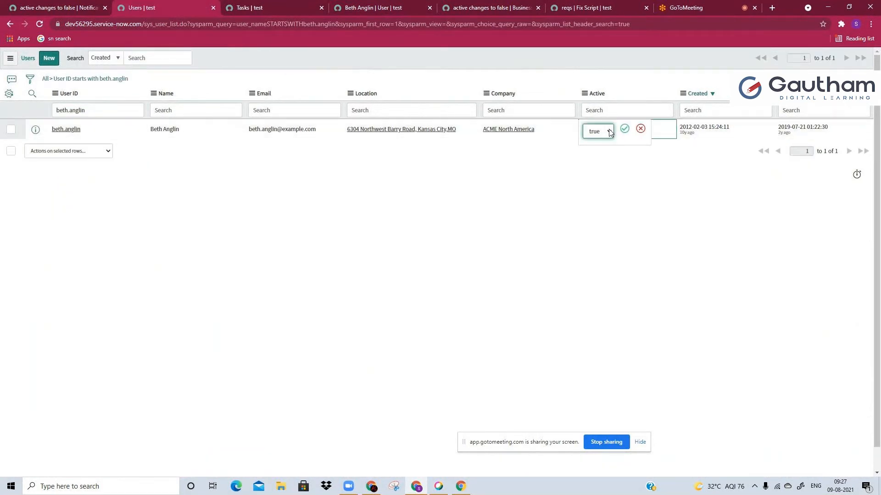
key(Return)
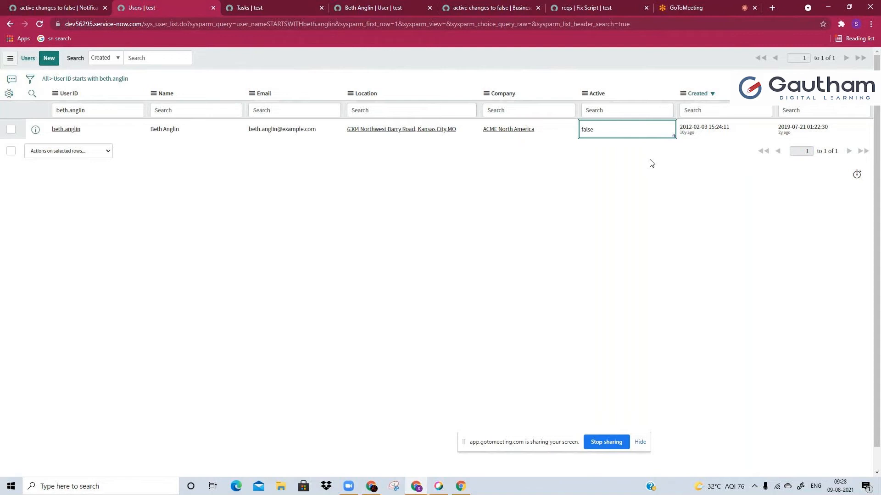
Open the first task assigned to the deactivated user in a new tab and examine its assignment group and activities
click(257, 6)
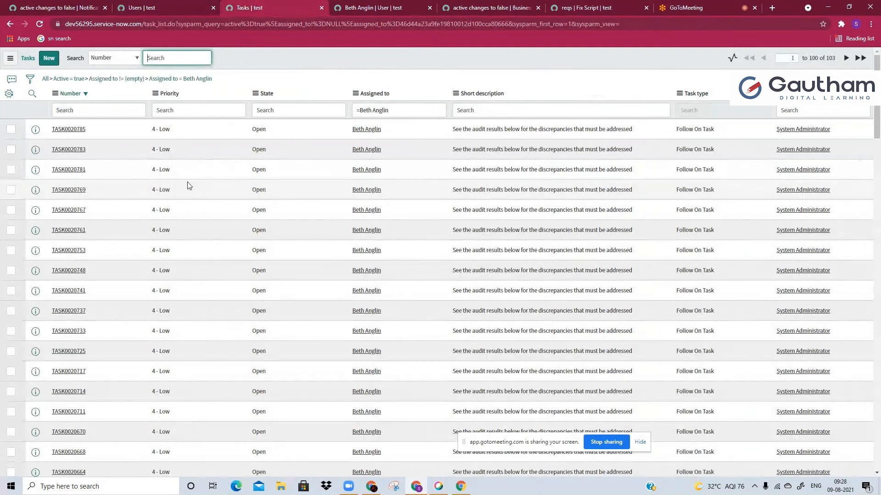
key(ctrl+5)
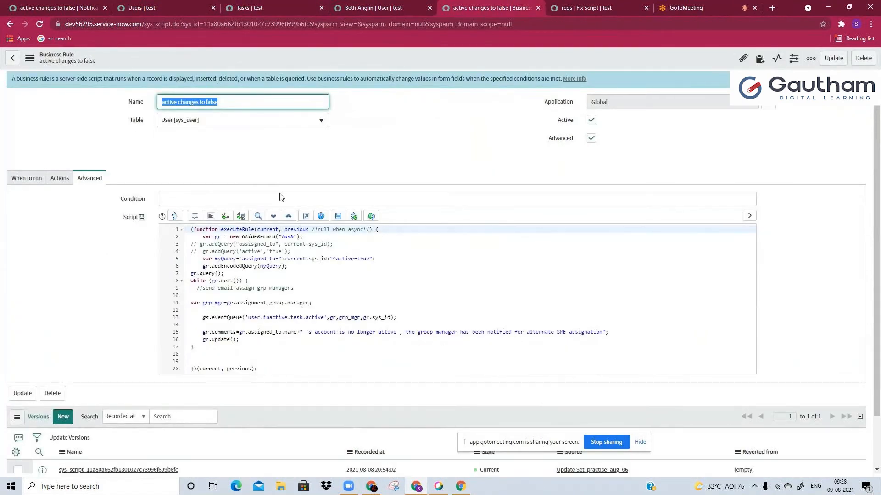
click(262, 5)
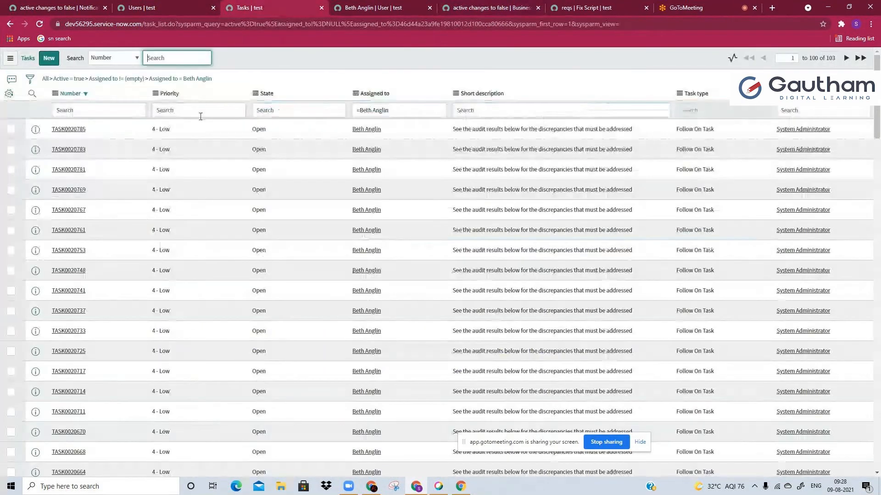
ctrl+click(70, 131)
click(317, 8)
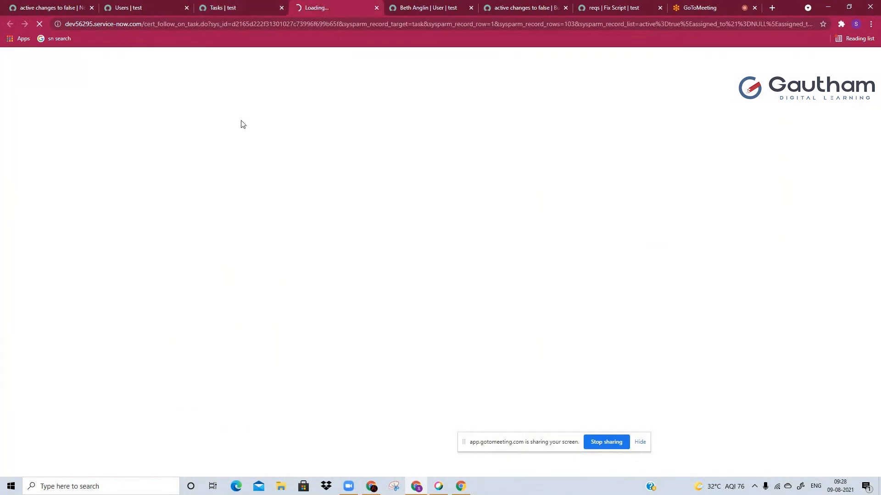
click(156, 8)
click(321, 8)
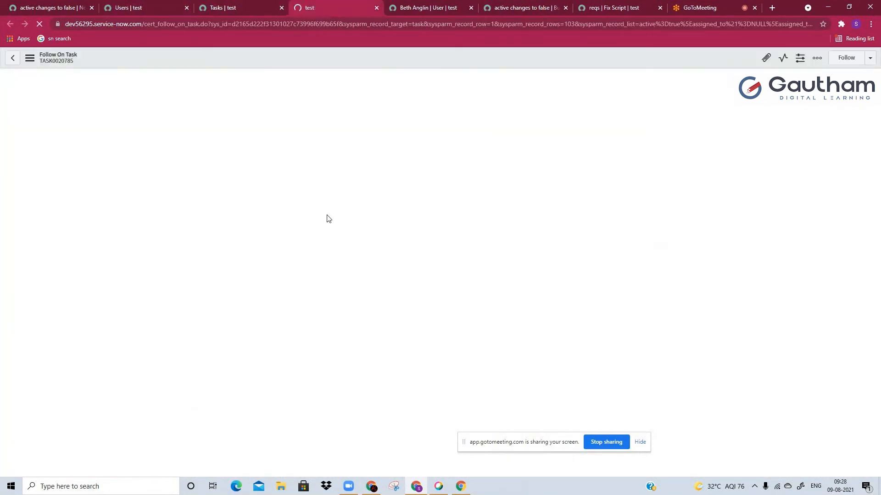
scroll(332, 266, down, 3)
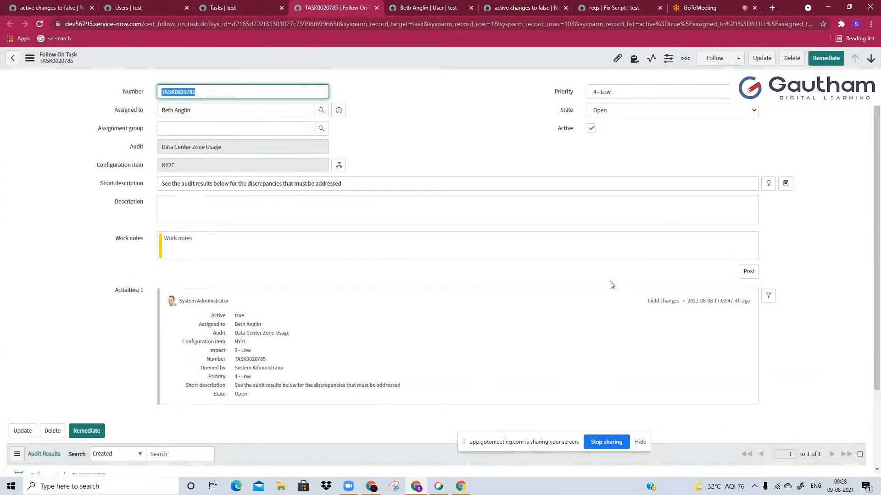
Remove the non-empty assignee condition from the Tasks list filter, keeping the active and specific assignee conditions
click(244, 8)
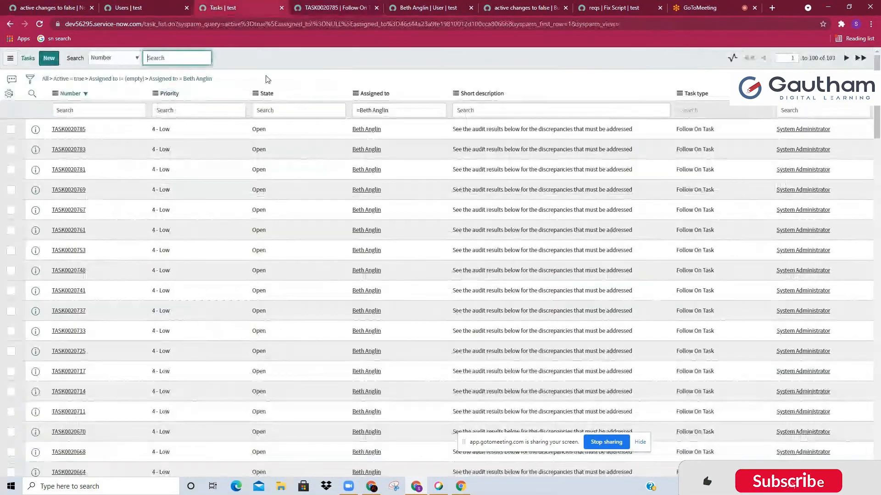
click(178, 80)
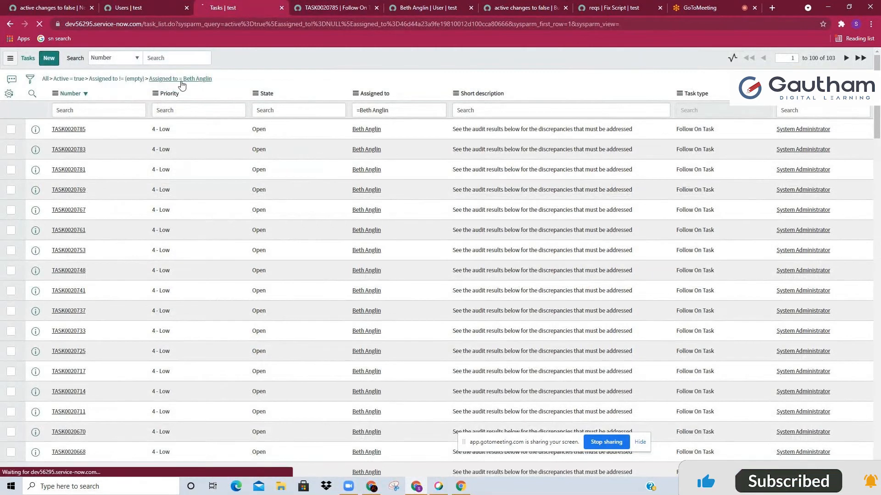
click(86, 79)
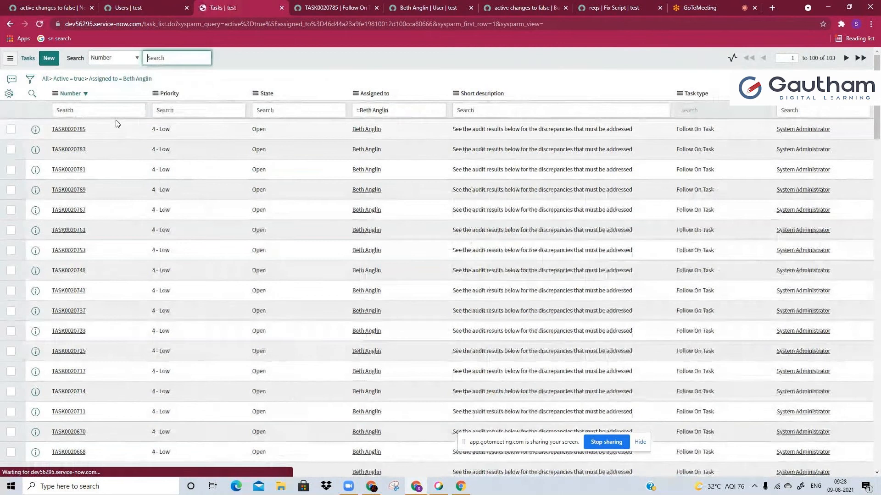
Add the Assignment group column to the Tasks list between State and Assigned to
click(9, 94)
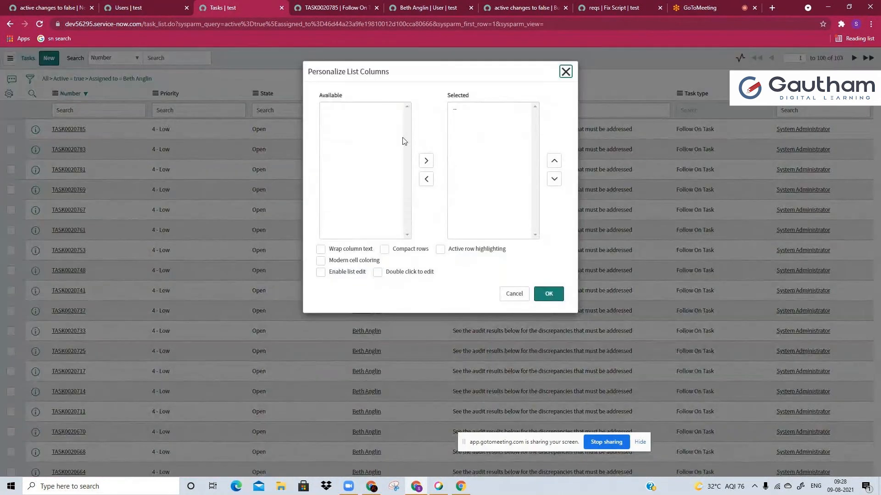
click(426, 161)
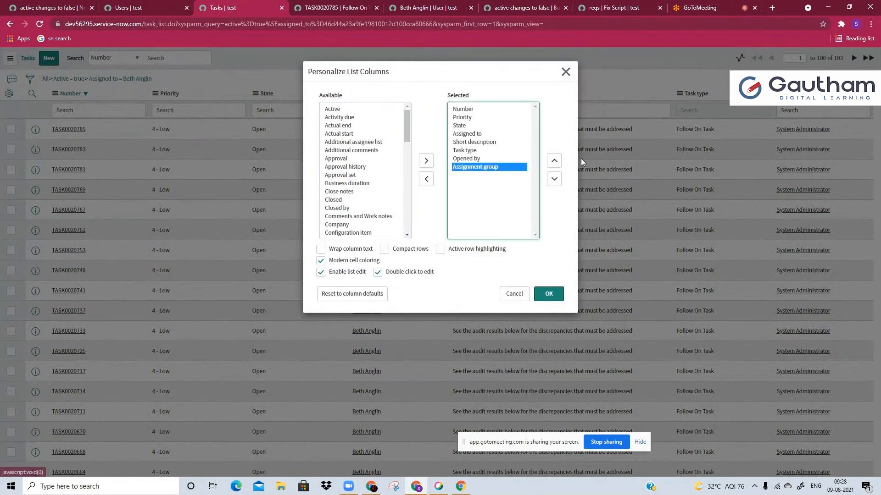
click(557, 161)
click(557, 162)
click(557, 161)
click(557, 162)
click(549, 294)
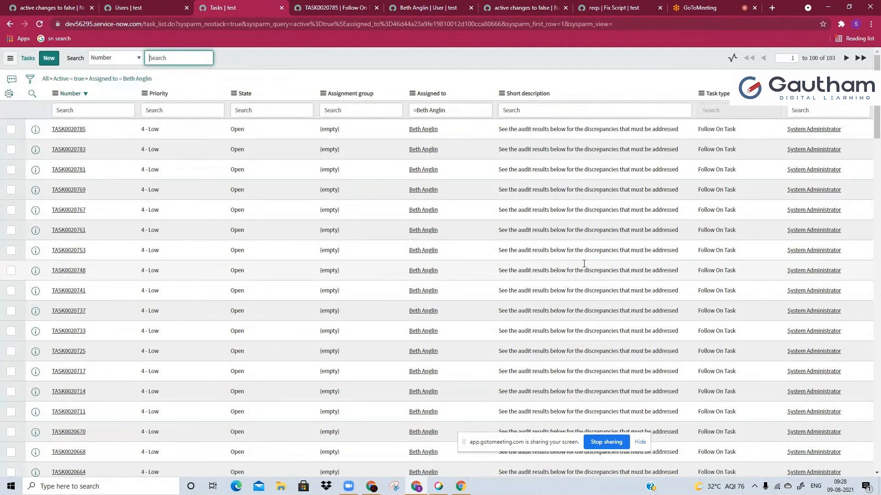
Filter out the tasks with an empty assignment group from the Tasks list
click(349, 132)
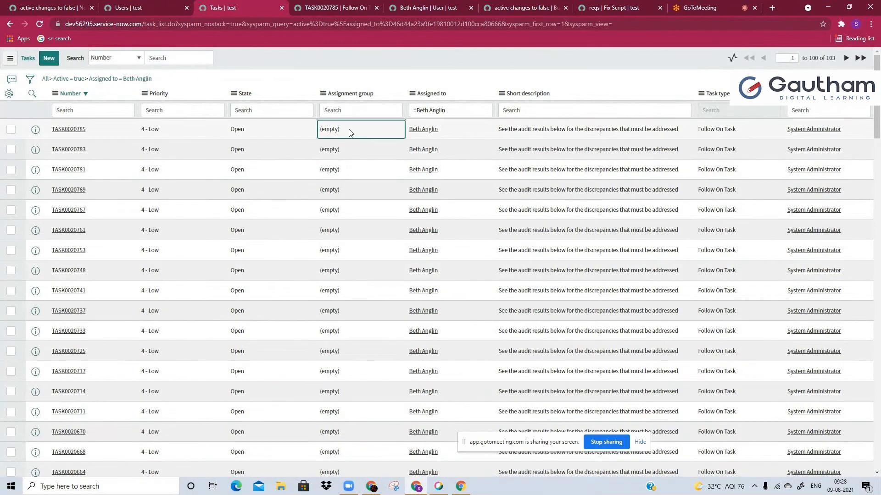
right_click(350, 132)
click(375, 140)
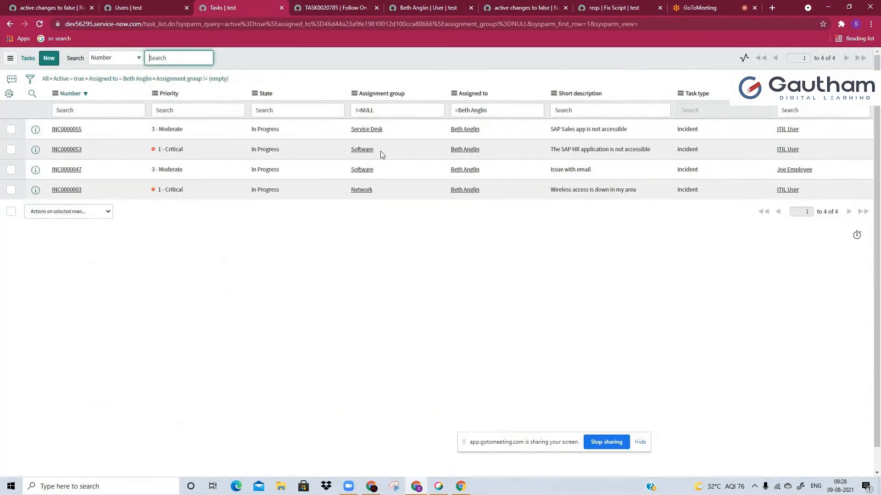
Open the Service Desk assignment group of INC0000055 in a new tab and select its Manager value for replacement
middle_click(372, 130)
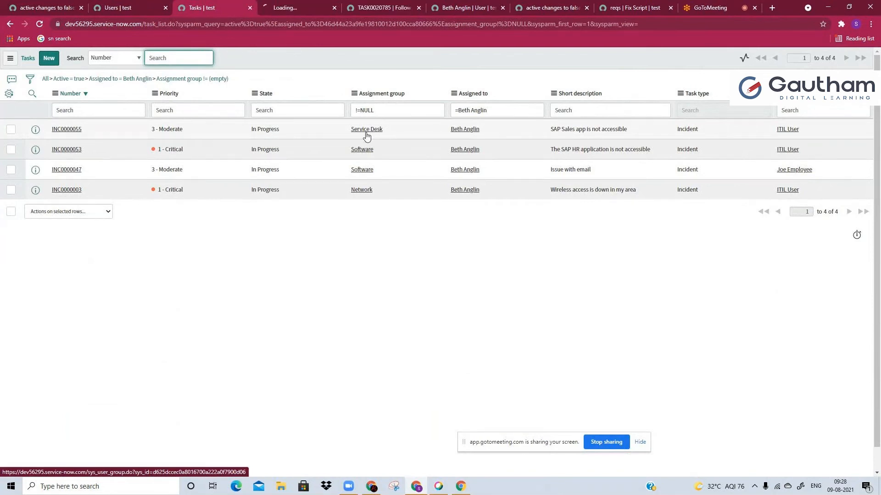
click(329, 7)
click(400, 143)
click(285, 109)
key(ctrl+a)
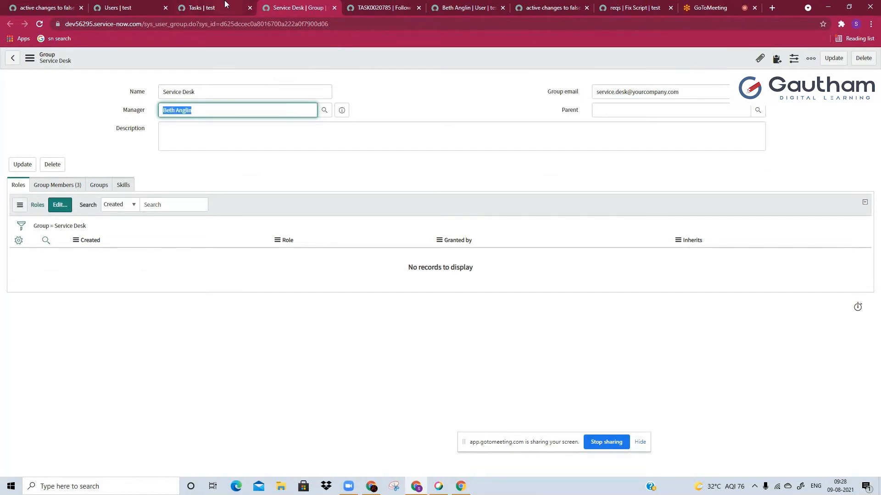
Review the assignment groups of the deactivated user's incidents in the Tasks list
click(226, 129)
click(202, 8)
click(490, 132)
click(401, 141)
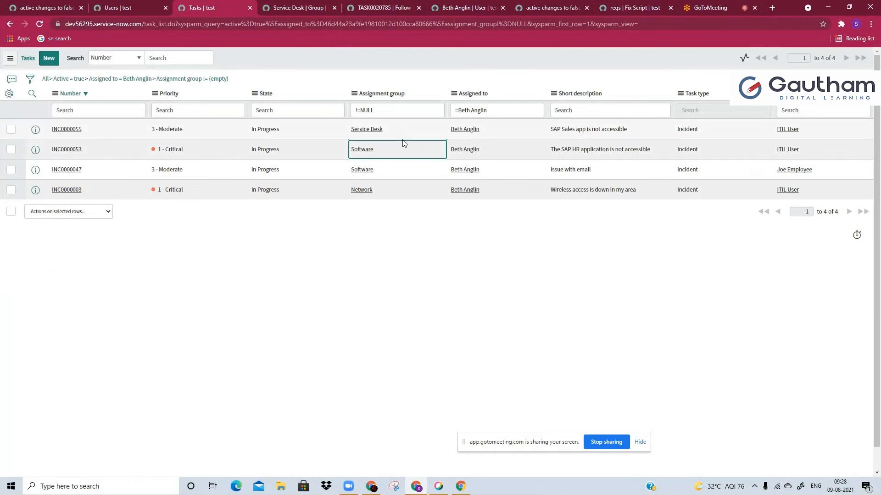
click(398, 194)
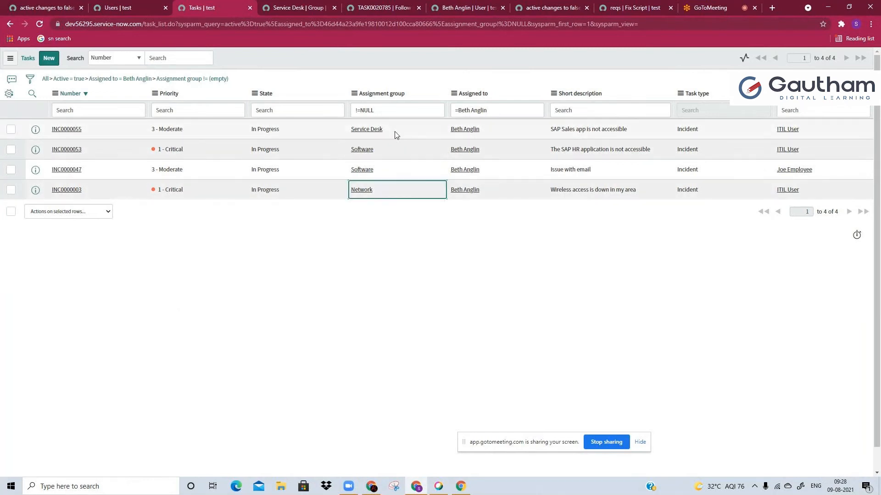
click(390, 132)
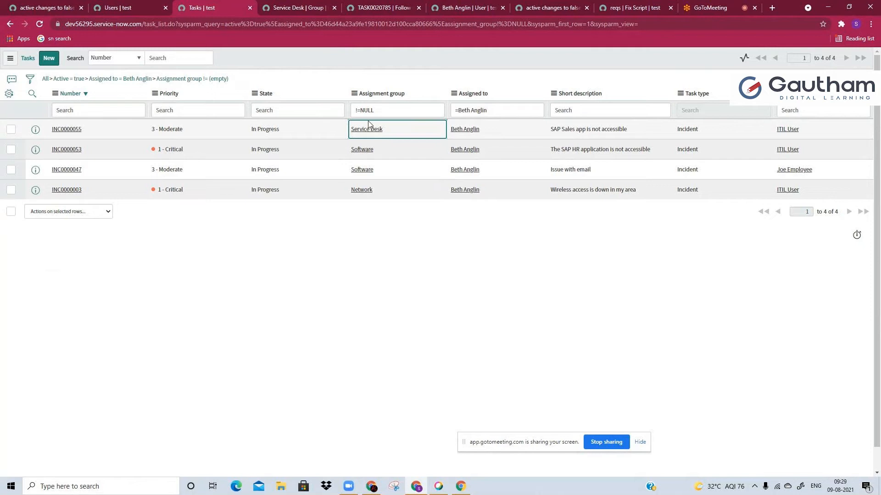
Set the Service Desk group's manager to System Administrator and save the group record
click(286, 6)
text(sys)
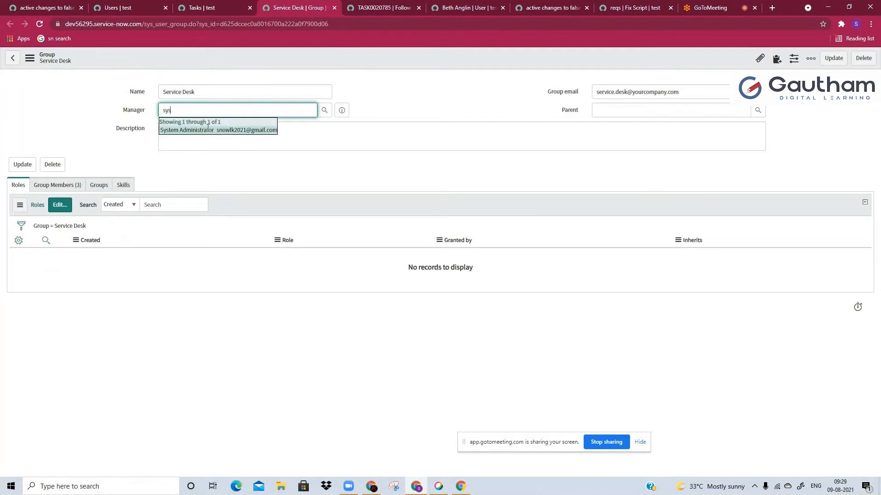
click(176, 127)
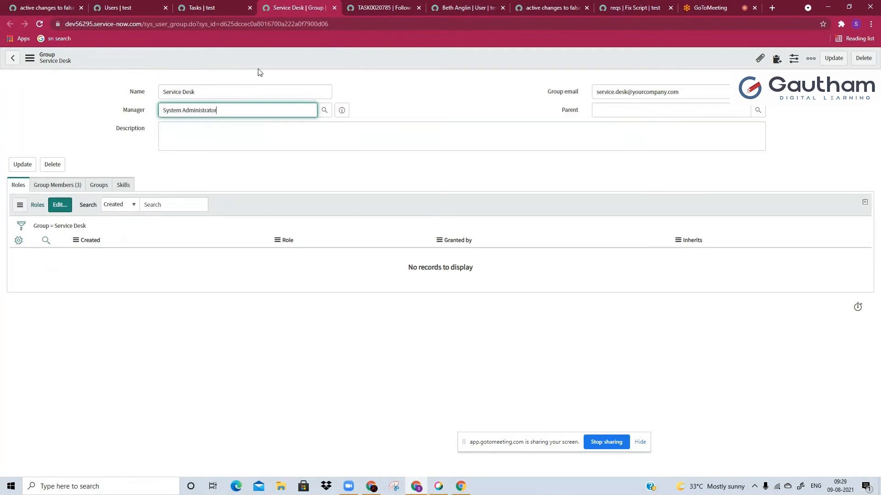
right_click(263, 57)
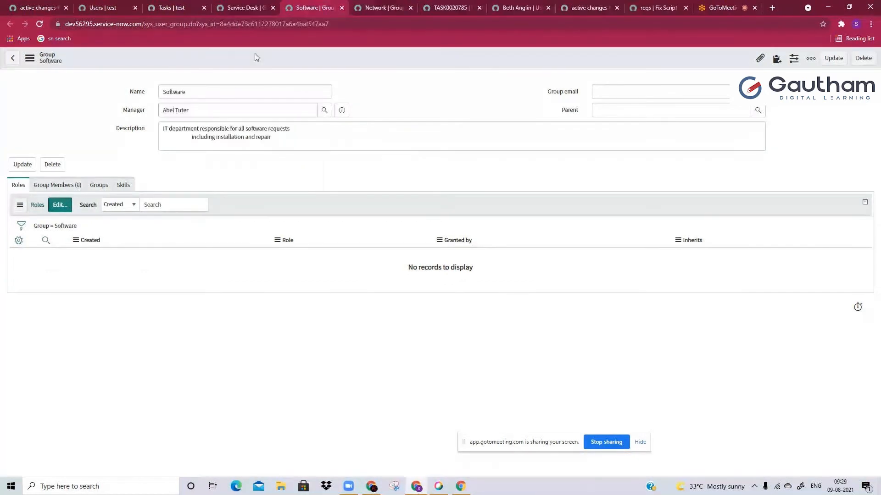
right_click(256, 56)
click(276, 62)
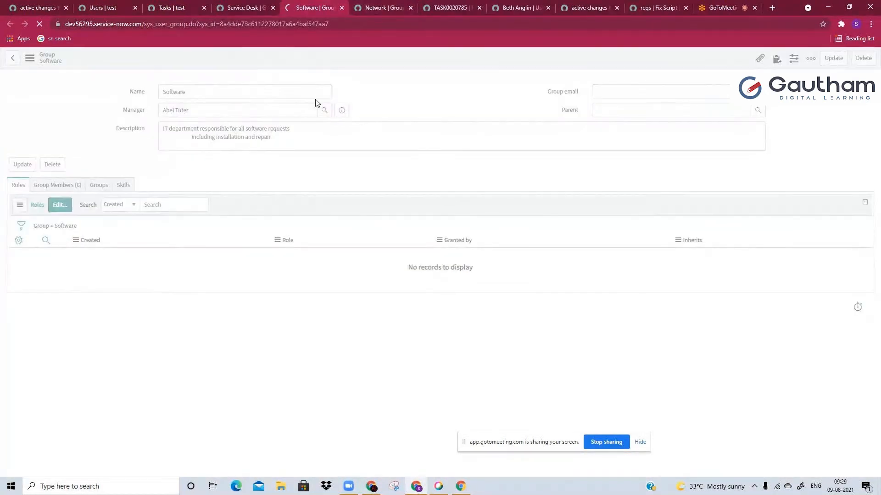
Check the managers of the Software and Network groups, including the Software manager's email, and return to the Service Desk group
click(342, 113)
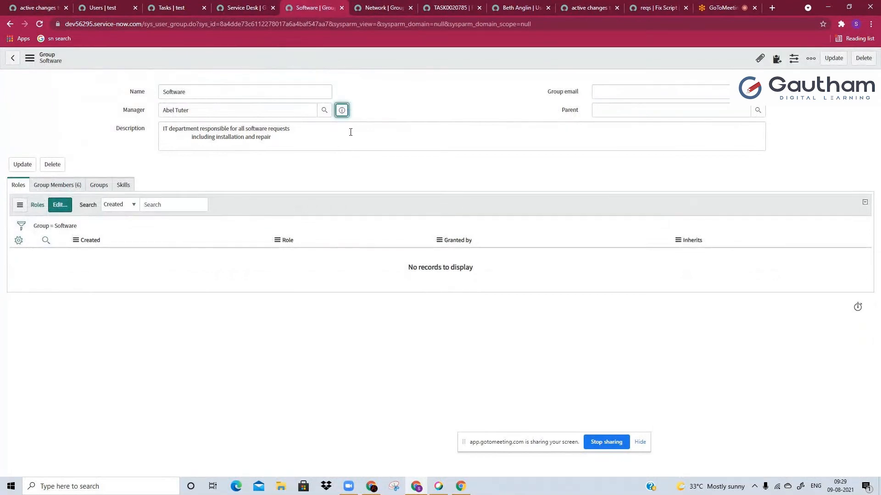
scroll(327, 254, down, 2)
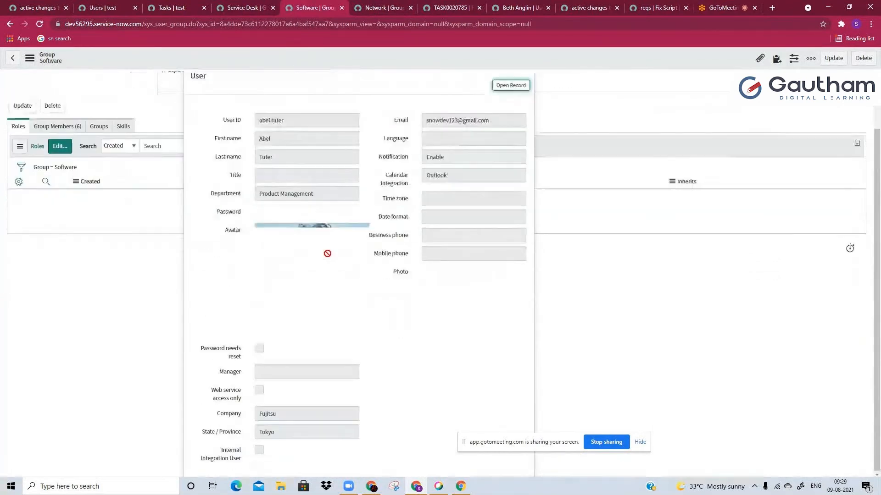
scroll(327, 253, up, 2)
click(381, 8)
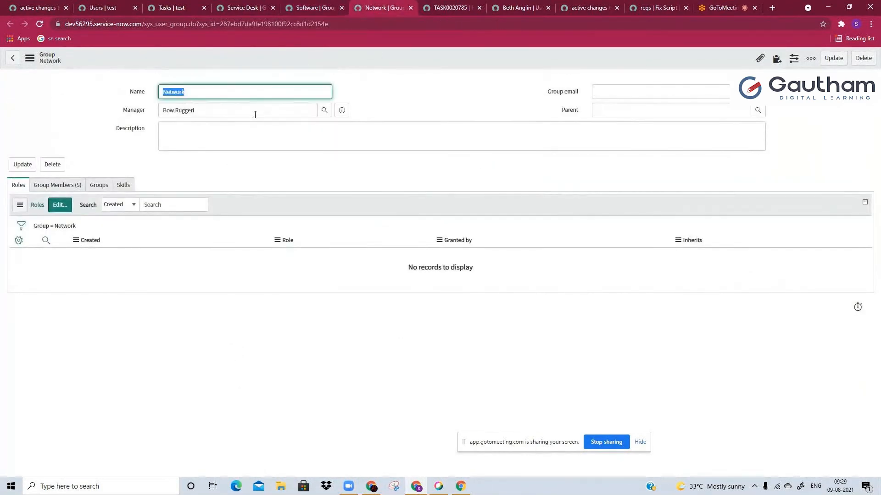
click(255, 115)
click(341, 110)
click(248, 6)
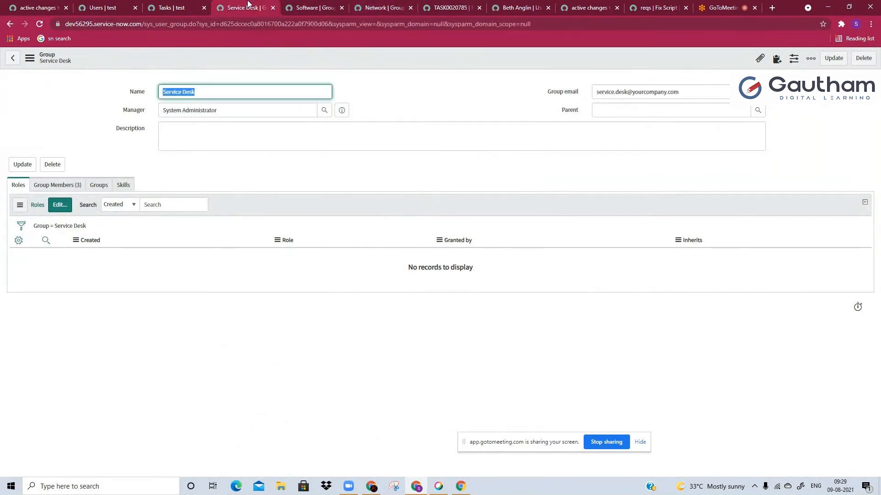
Close the Service Desk, Software and Network group pages and look over the deactivated user's record
click(273, 8)
click(273, 8)
click(273, 8)
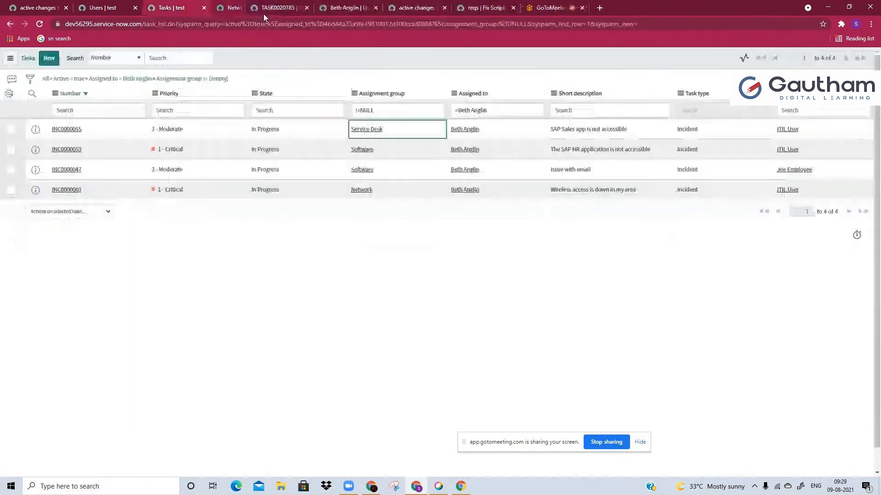
click(303, 8)
scroll(258, 213, down, 2)
scroll(257, 212, up, 1)
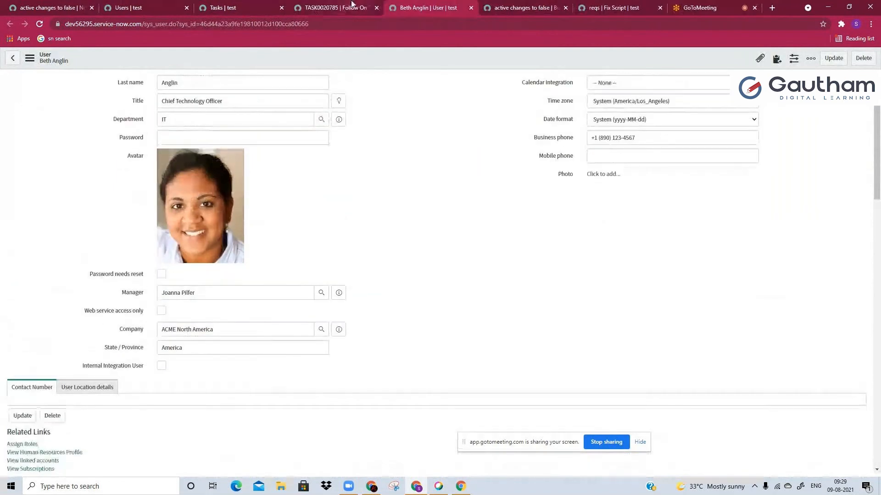
Reload and close the TASK0020785 follow-on task page and return to the "active changes to false" business rule
click(351, 4)
click(377, 24)
key(Return)
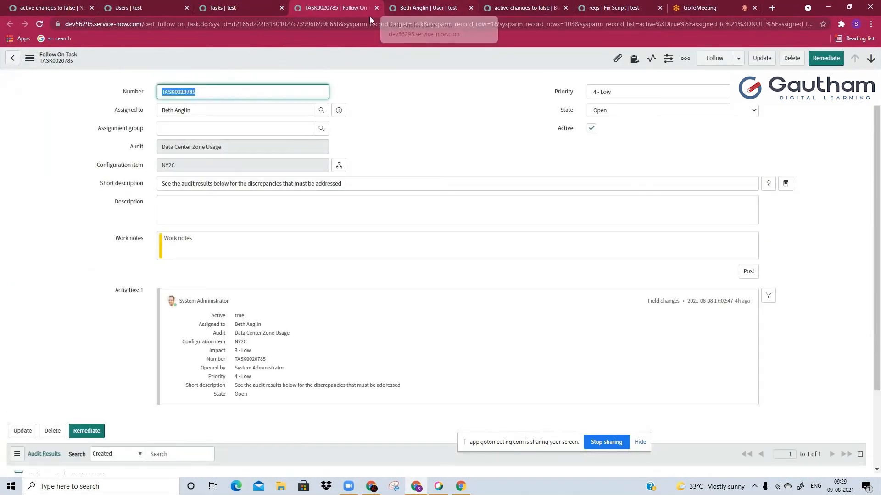
click(377, 8)
click(406, 8)
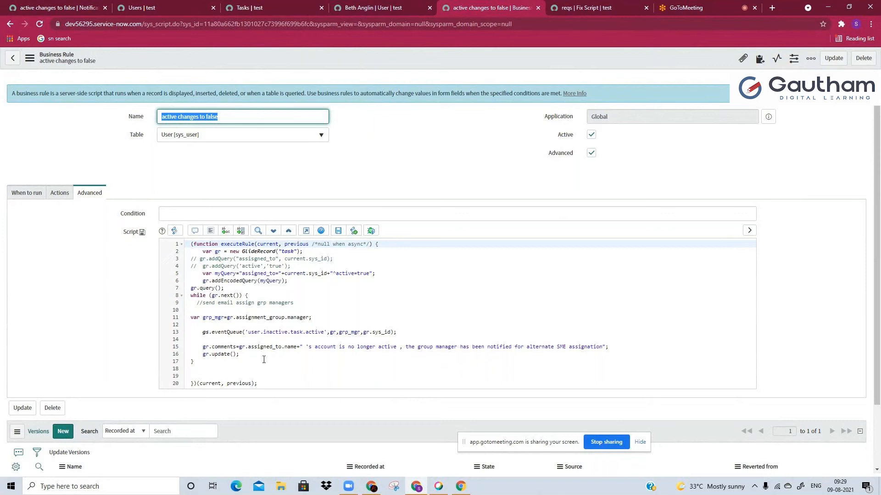
Add gs.addErrorMessage('testt') below the eventQueue line in the business rule script and save the rule
click(230, 342)
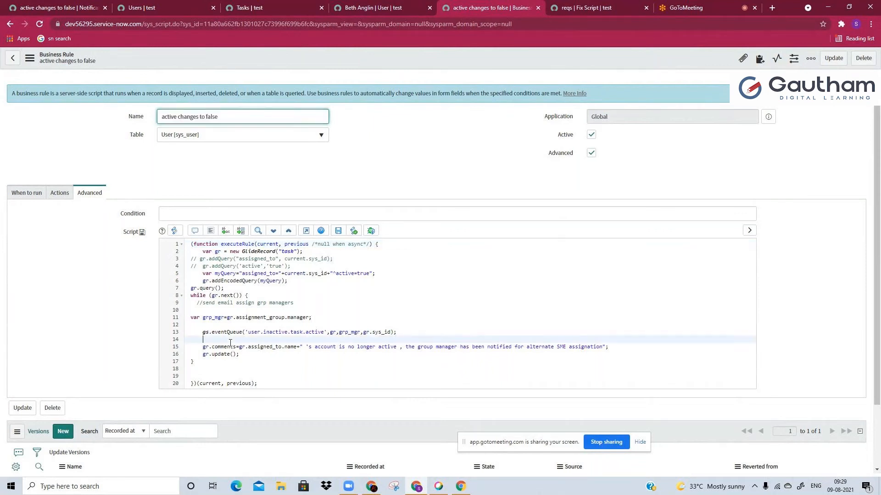
text(gs.a)
key(Return)
text(')
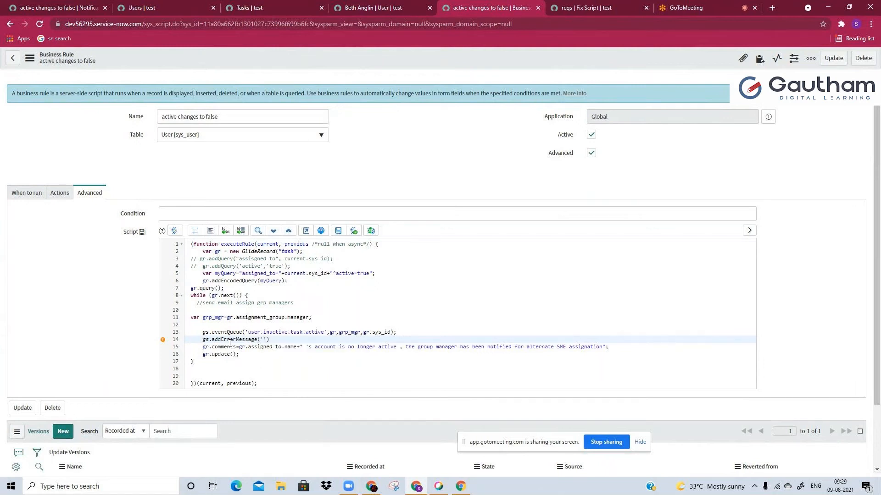
text(testt)
click(339, 230)
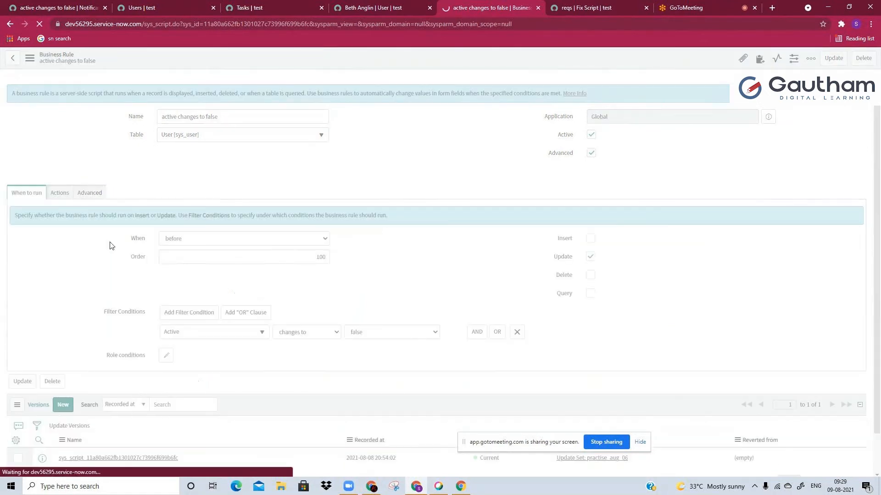
Try to set the business rule's When option to after while the form is reloading
click(246, 239)
key(Down)
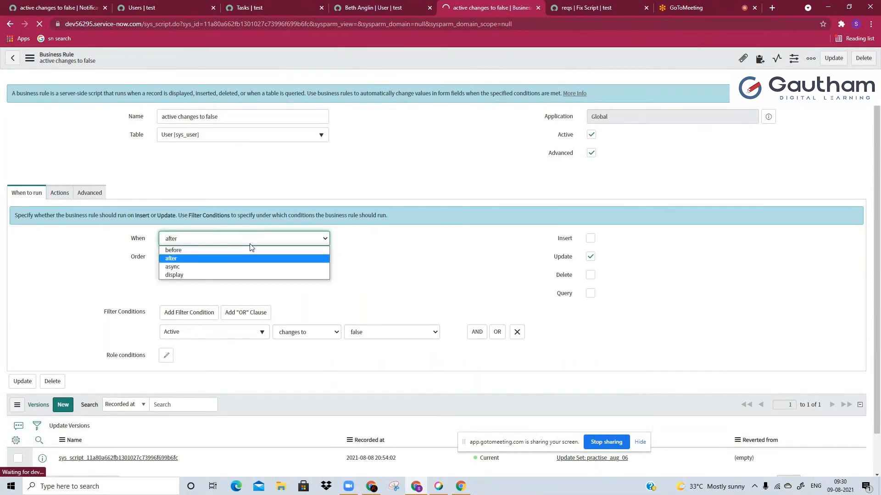
click(250, 244)
click(463, 277)
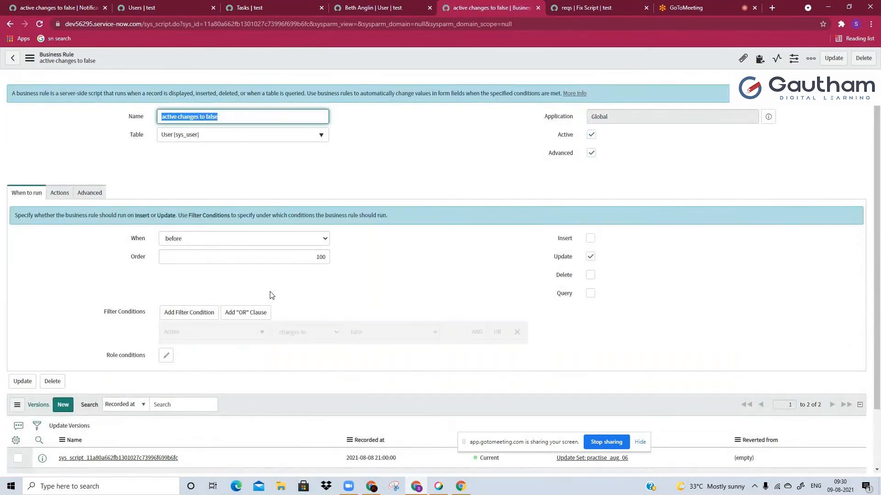
Set the business rule's When option to after and save the rule
click(244, 239)
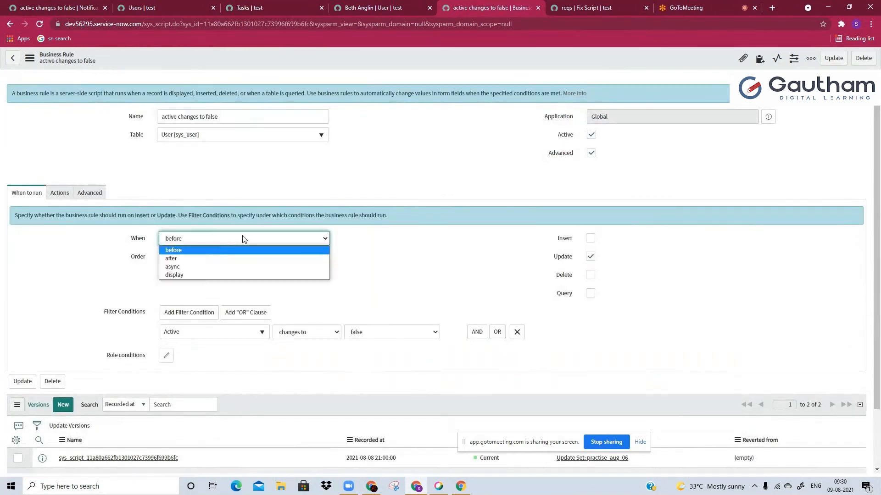
click(214, 259)
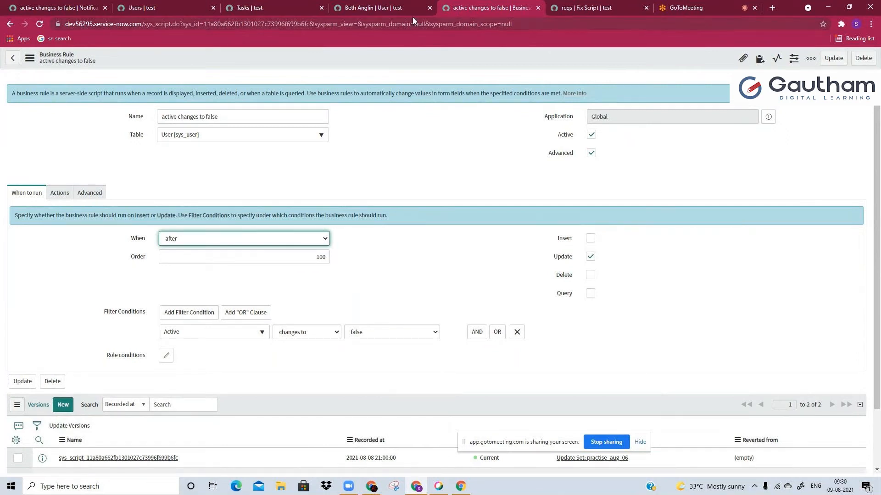
right_click(388, 48)
click(403, 61)
Set the user's Active value to true in the Users list and change it back to false to trigger the rule
click(392, 5)
click(142, 7)
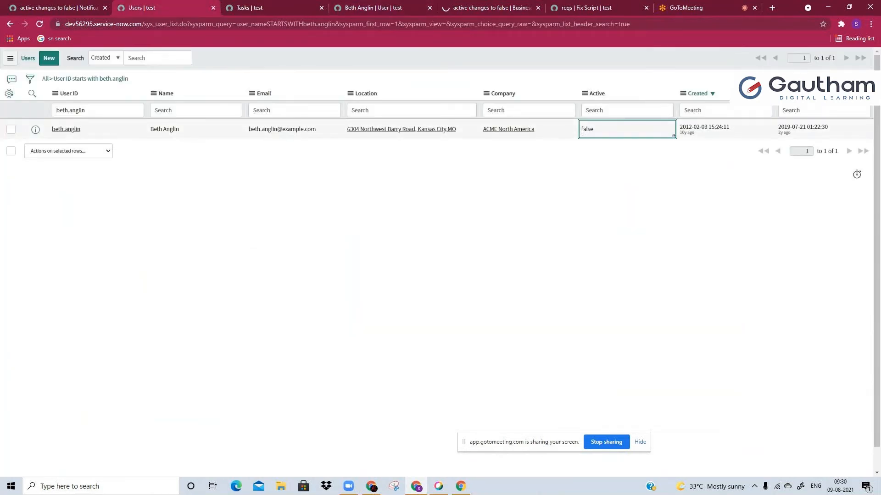
double_click(589, 134)
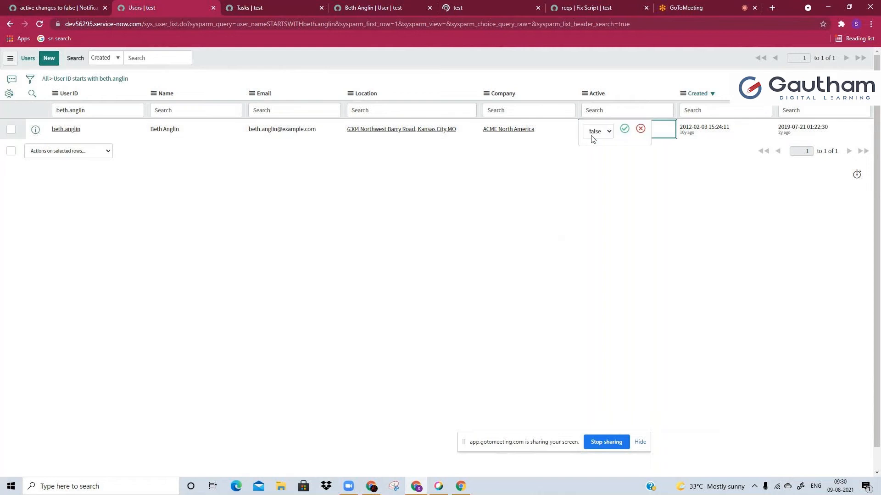
key(Return)
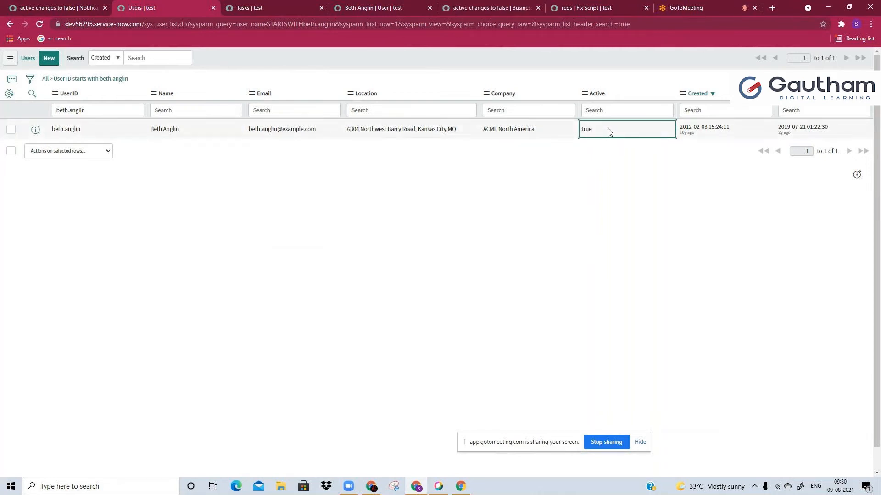
double_click(610, 132)
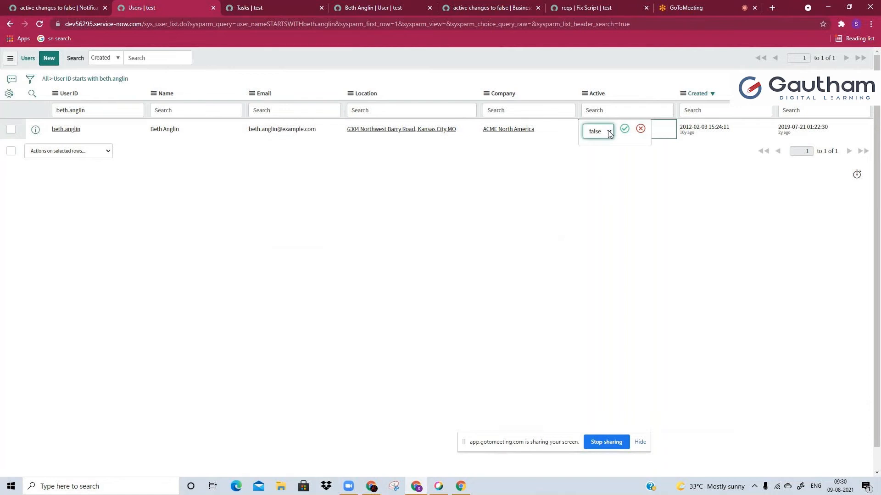
key(Down)
key(Return)
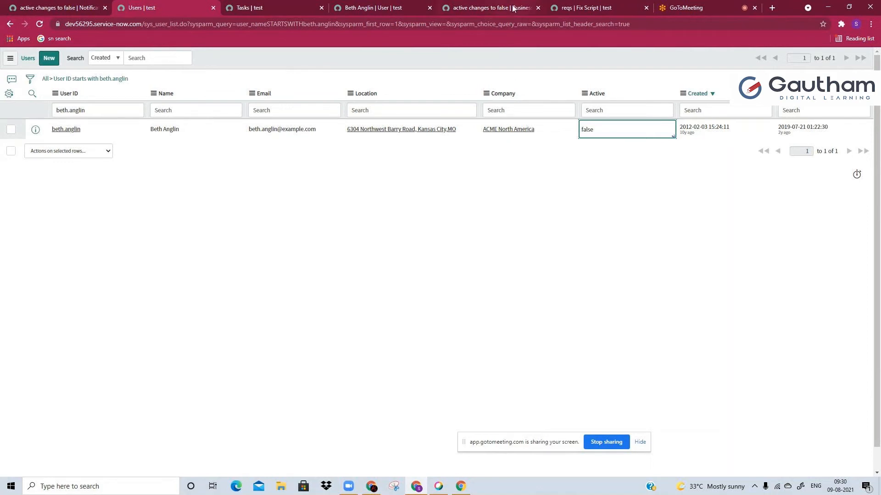
Look through the error messages over the Users list and dismiss some of them
click(489, 188)
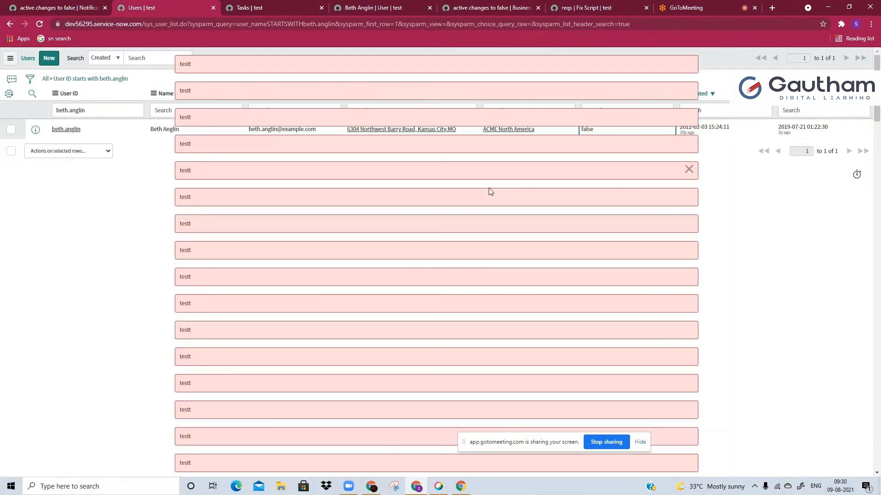
scroll(395, 297, down, 10)
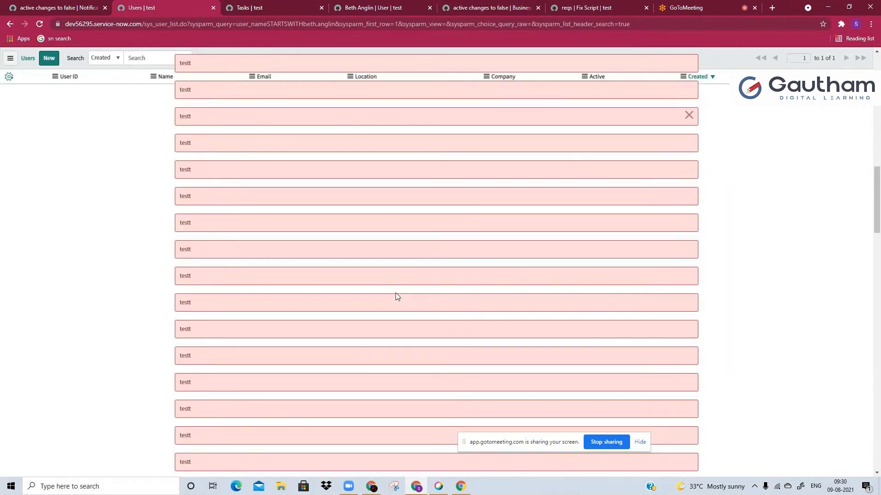
scroll(692, 67, up, 10)
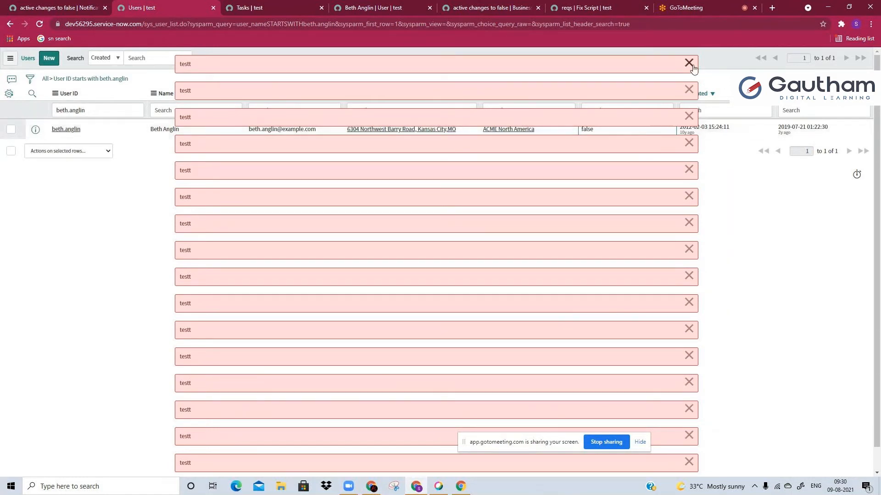
double_click(692, 67)
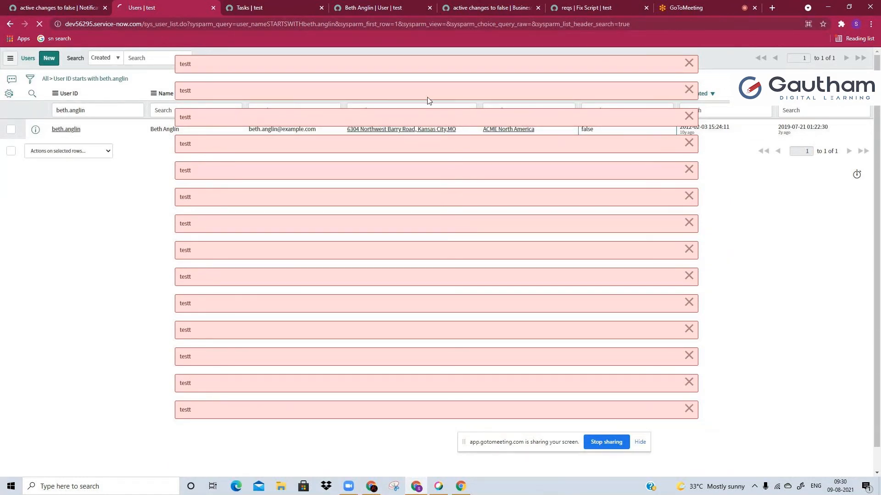
Open INC0000055 and INC0000053 from the Tasks list in new tabs and bring up INC0000055
click(248, 8)
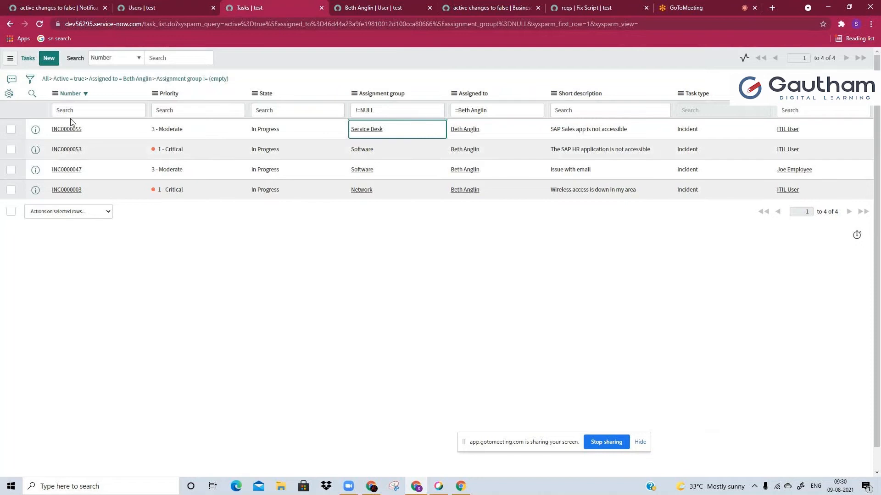
middle_click(69, 130)
middle_click(72, 150)
click(294, 7)
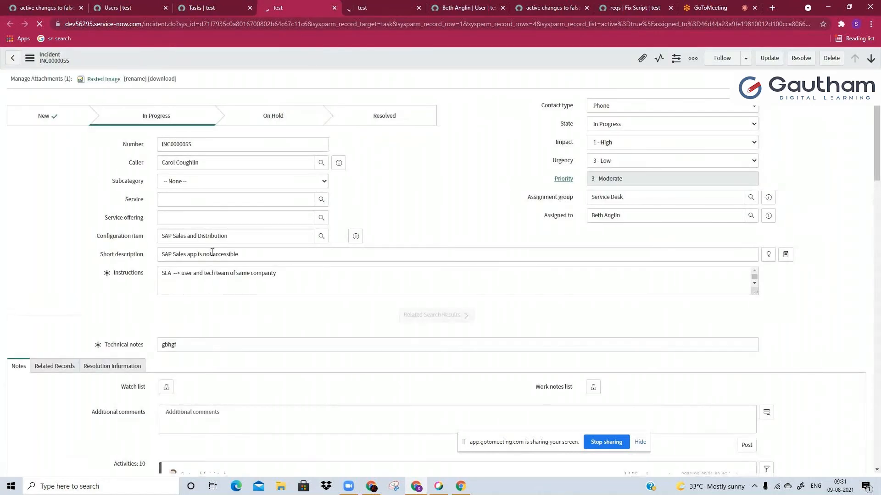
Examine the newest additional comments and their timestamps in the activity stream of INC0000055
scroll(187, 286, down, 1)
click(105, 434)
drag(876, 138, 867, 212)
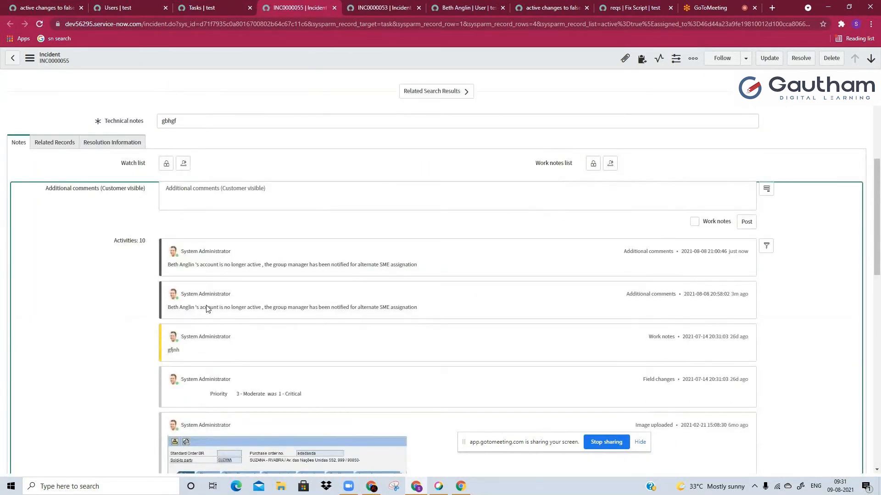
drag(724, 294, 785, 297)
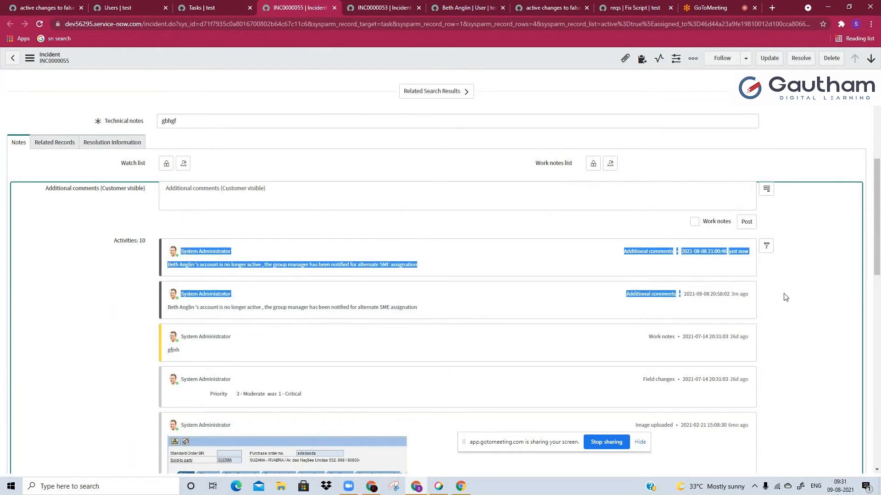
drag(727, 252, 761, 253)
click(752, 253)
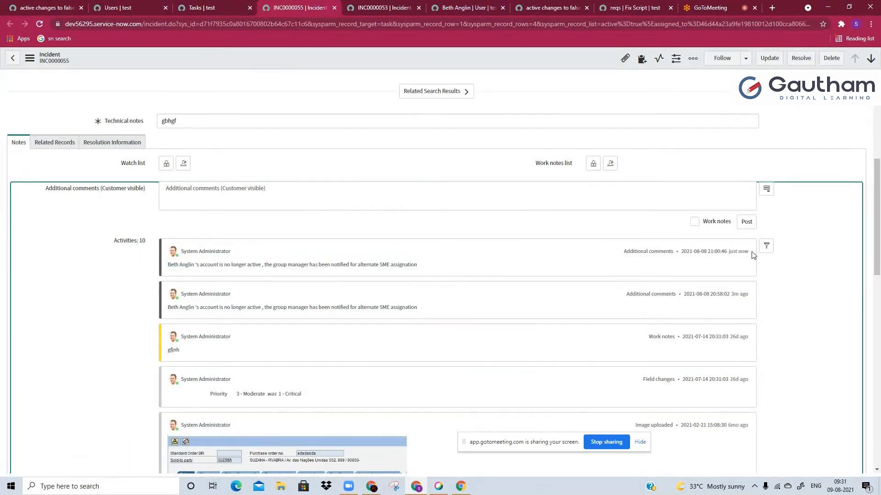
drag(261, 309, 378, 311)
drag(207, 265, 409, 266)
click(404, 268)
Find the Emails module by searching the application navigator for "emails" and open its list in a new tab
click(44, 7)
click(81, 81)
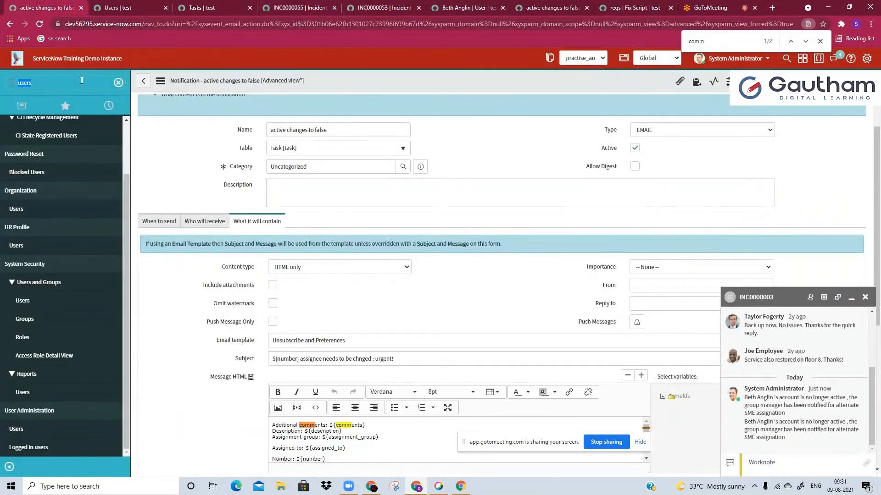
text(emails)
ctrl+click(18, 142)
click(130, 6)
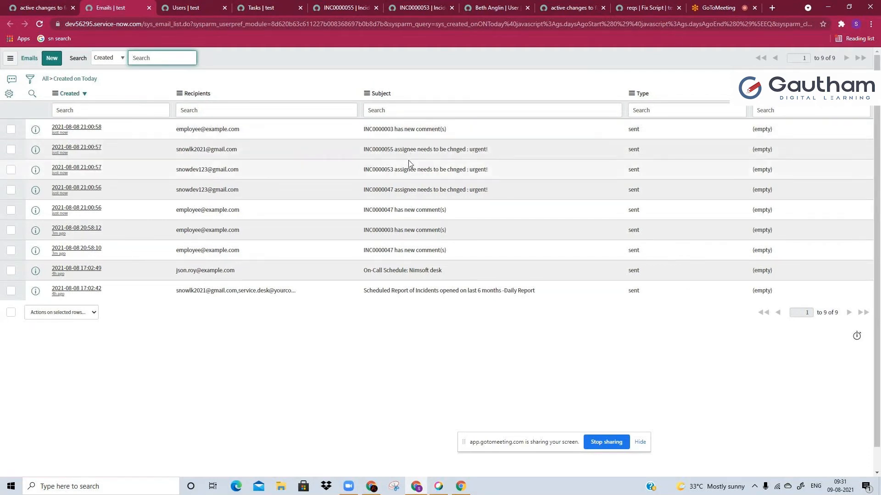
Filter the Emails list by Subject with "*ssignee needs to be chnged : urgent!"
drag(394, 149, 490, 149)
key(ctrl+c)
click(424, 109)
text(*)
key(ctrl+v)
key(Return)
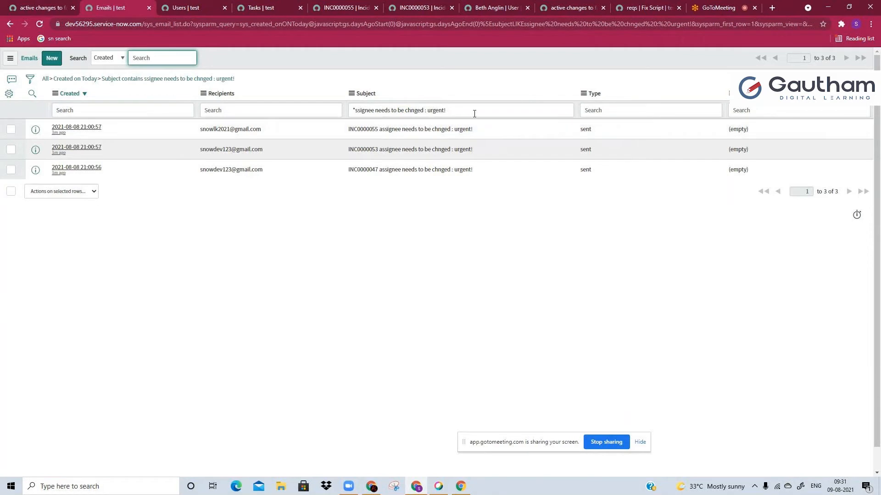
click(473, 109)
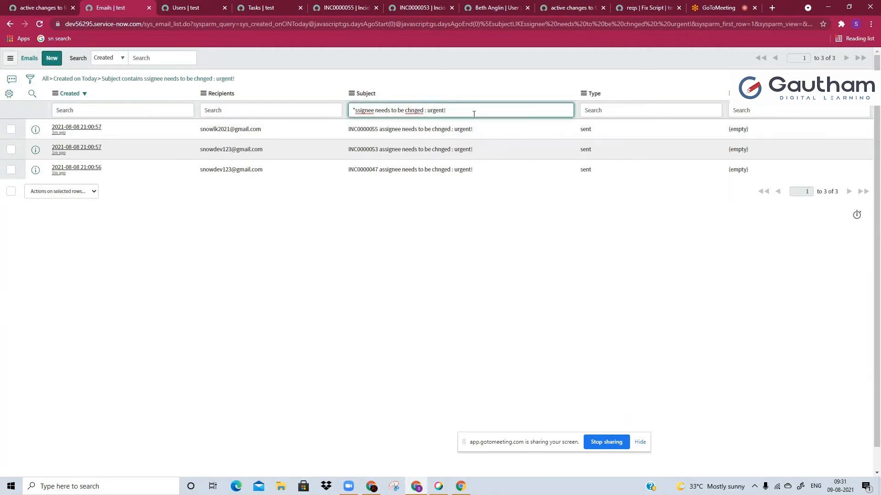
Compare the filtered emails with the deactivated user's incidents in the Tasks list and return to the Emails list
click(271, 7)
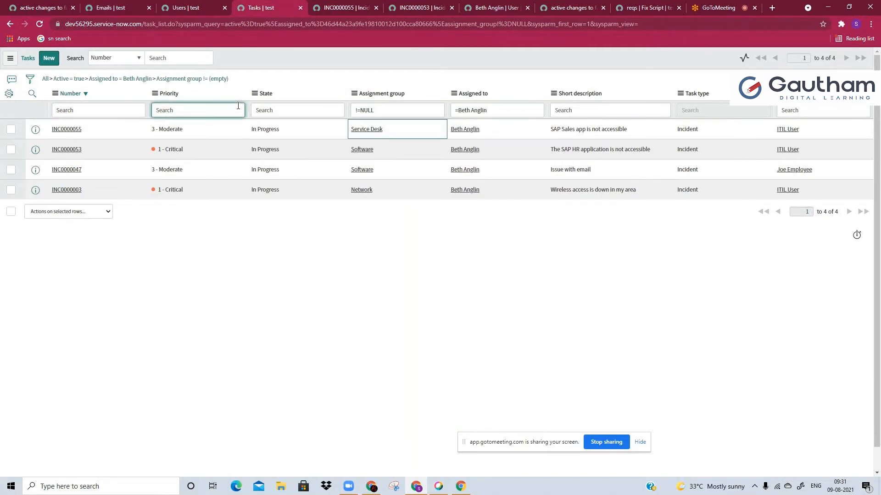
click(215, 80)
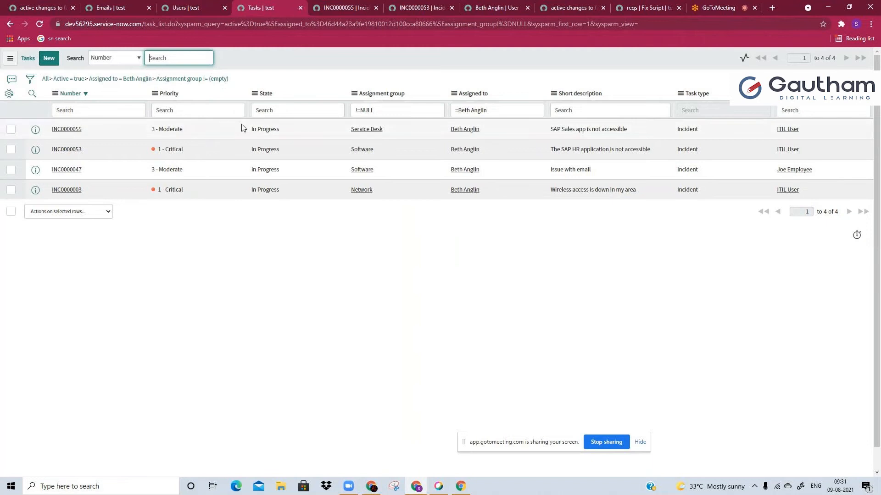
click(205, 111)
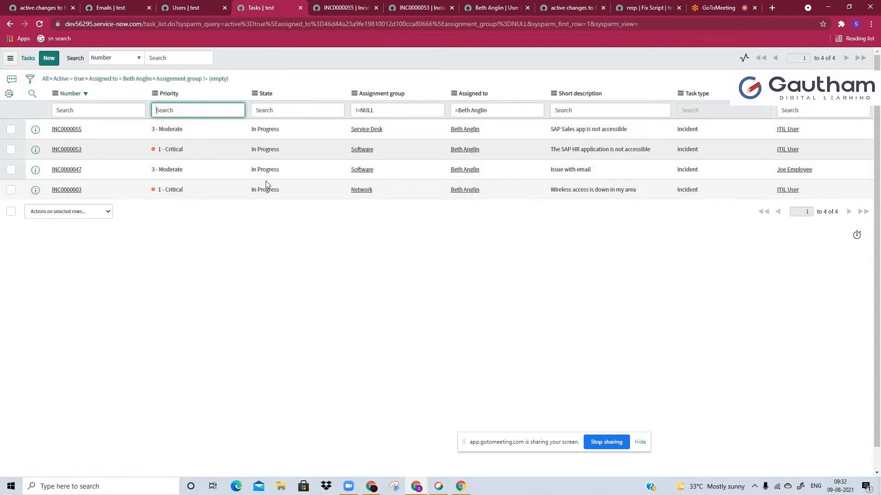
click(113, 8)
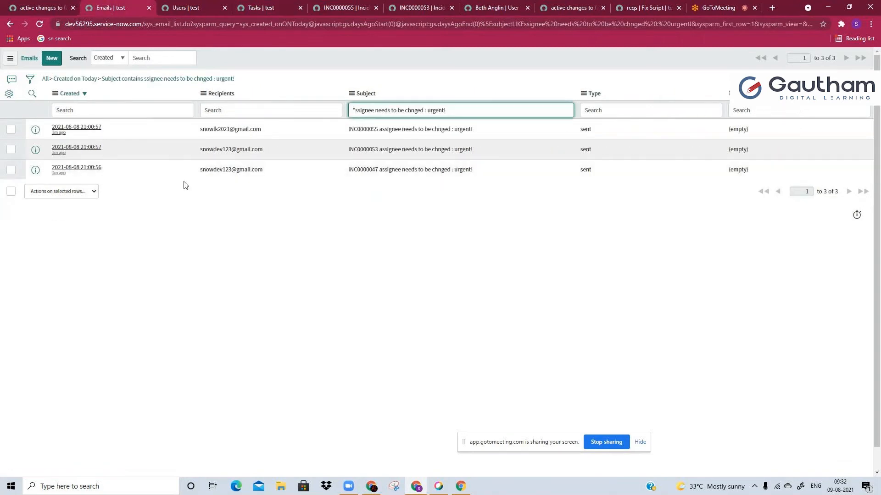
Preview the email for INC0000055 and check its additional comments, description and incident number
right_click(101, 131)
click(157, 210)
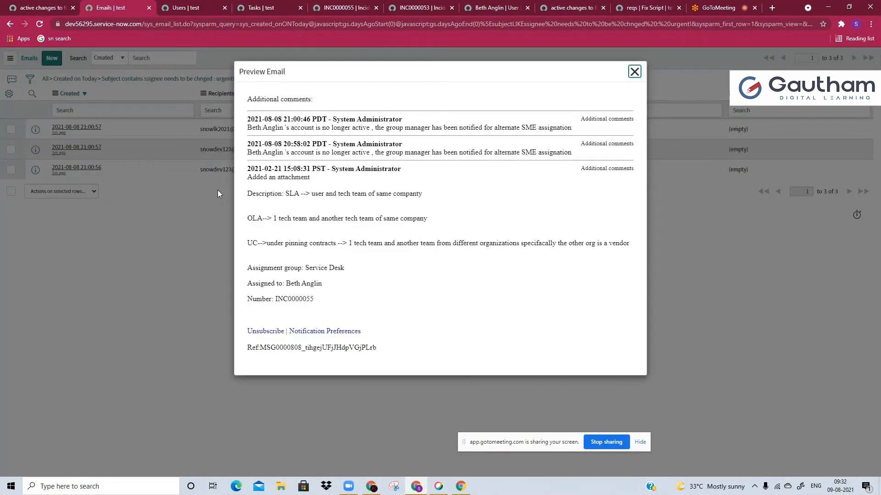
drag(332, 120, 341, 140)
double_click(341, 142)
drag(333, 187, 334, 218)
click(321, 251)
triple_click(294, 299)
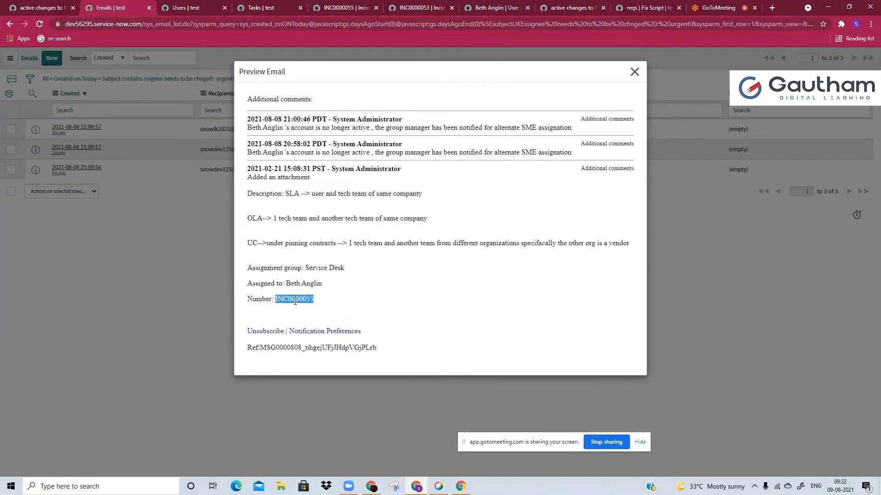
Close the email preview and insert three blank lines between requirements 3 and 4 in the reqs fix script's description
click(634, 72)
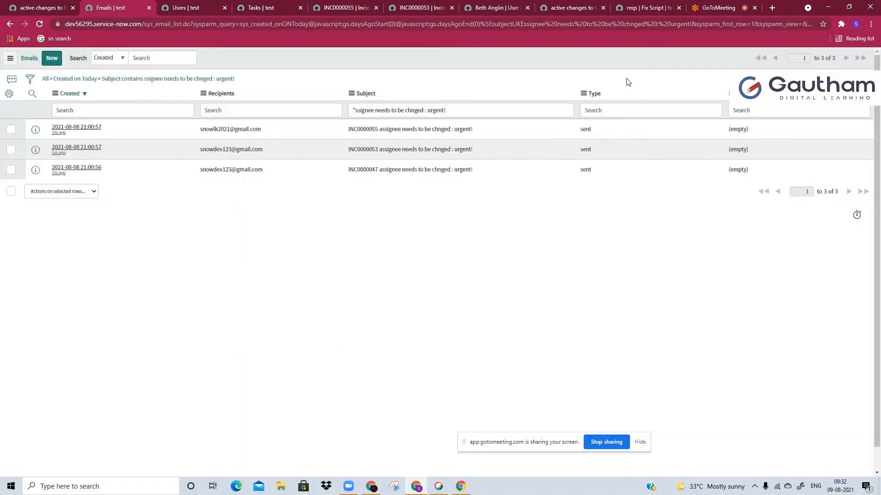
click(573, 7)
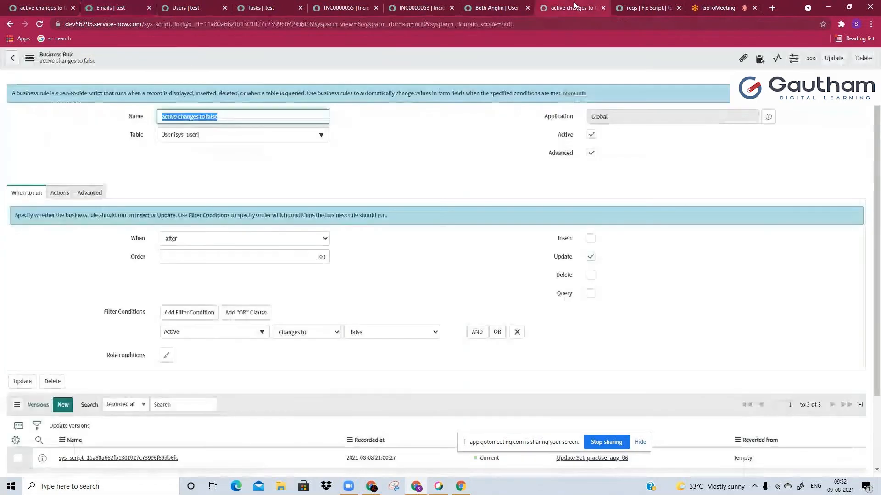
click(647, 7)
drag(186, 214, 162, 203)
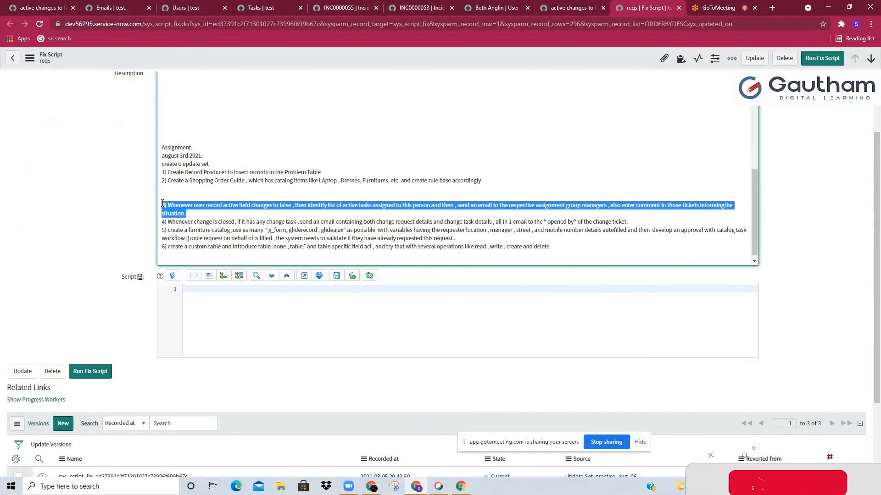
click(163, 204)
click(218, 213)
key(Return)
key(Return)
key(Return)
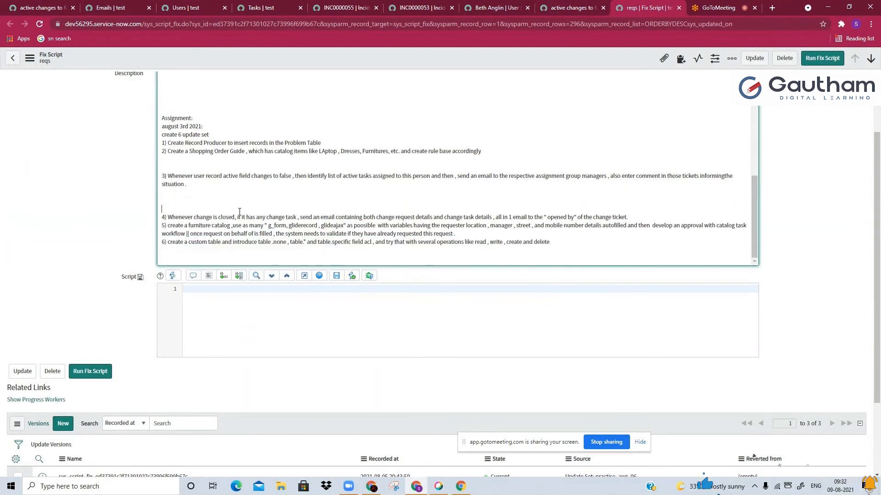
Review requirement 3, close the chat in the GoToMeeting session and return to the reqs fix script
drag(212, 178, 441, 174)
click(290, 175)
click(441, 174)
click(746, 5)
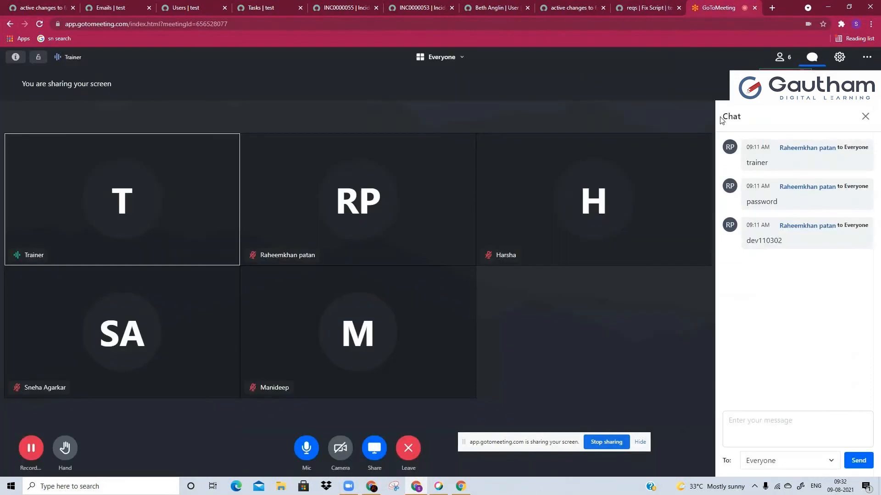
click(865, 116)
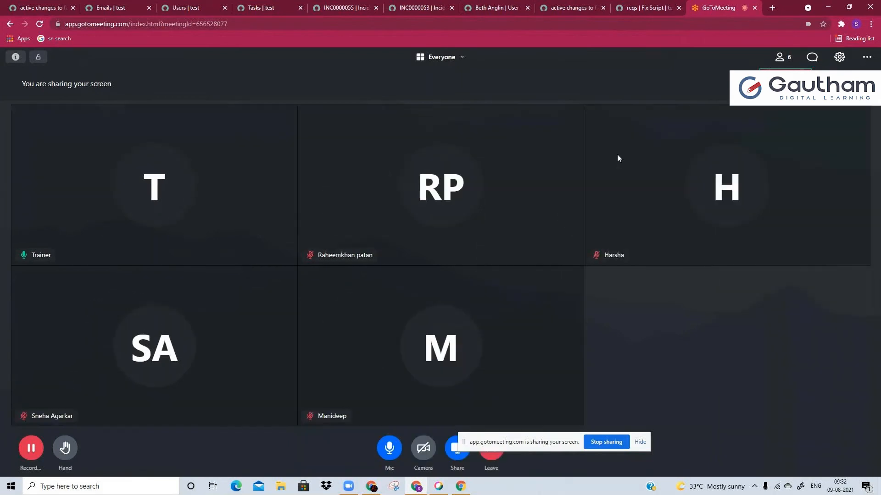
click(656, 5)
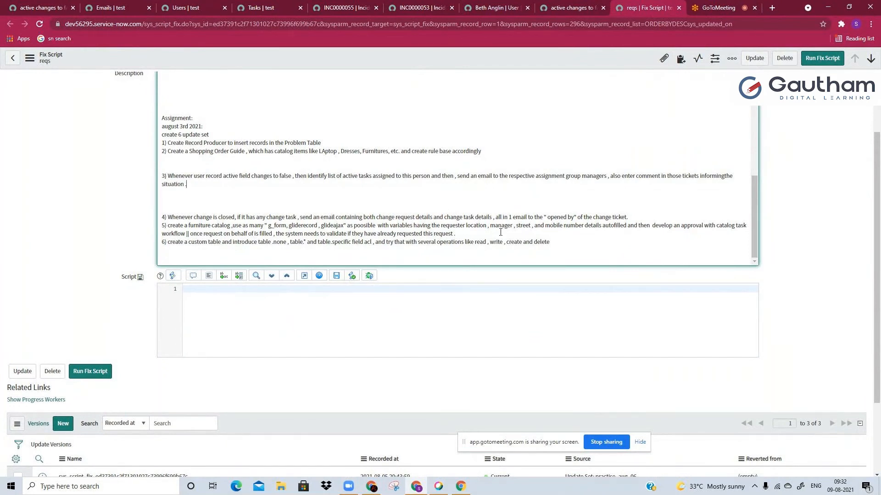
Insert two blank lines after requirement 4 and two after requirement 5 in the reqs description
click(633, 217)
key(Return)
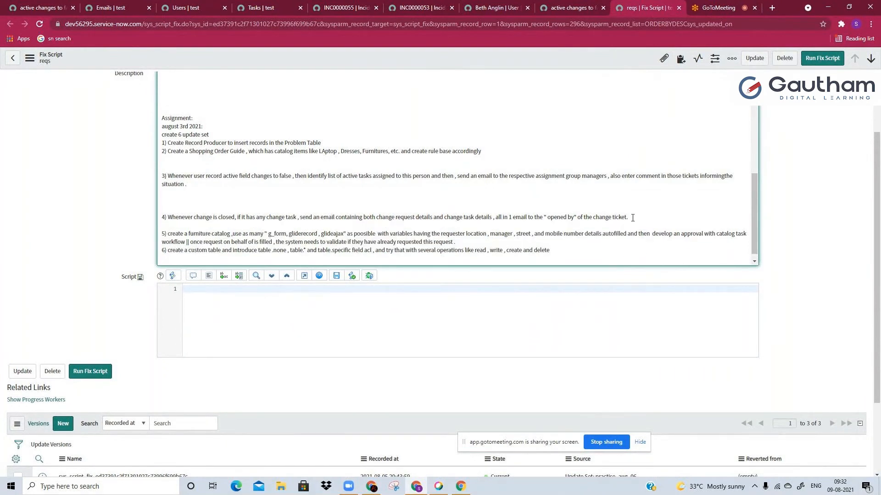
key(Return)
scroll(424, 219, down, 1)
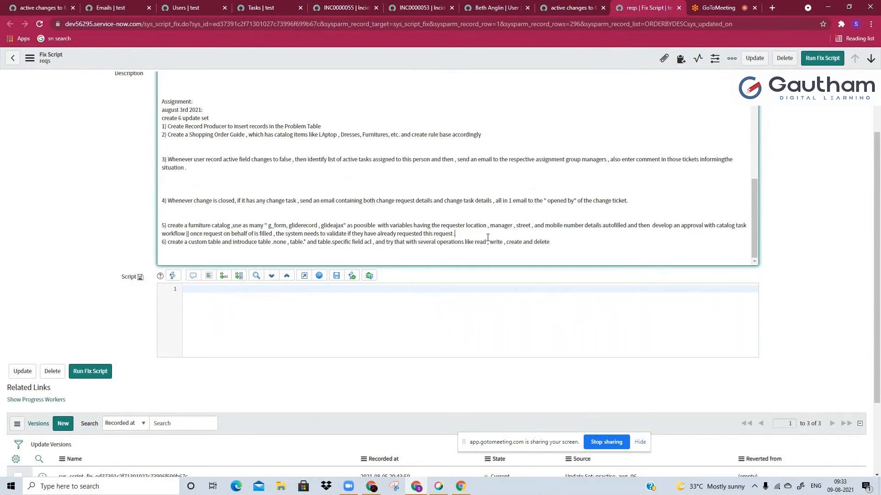
key(Return)
key(Return)
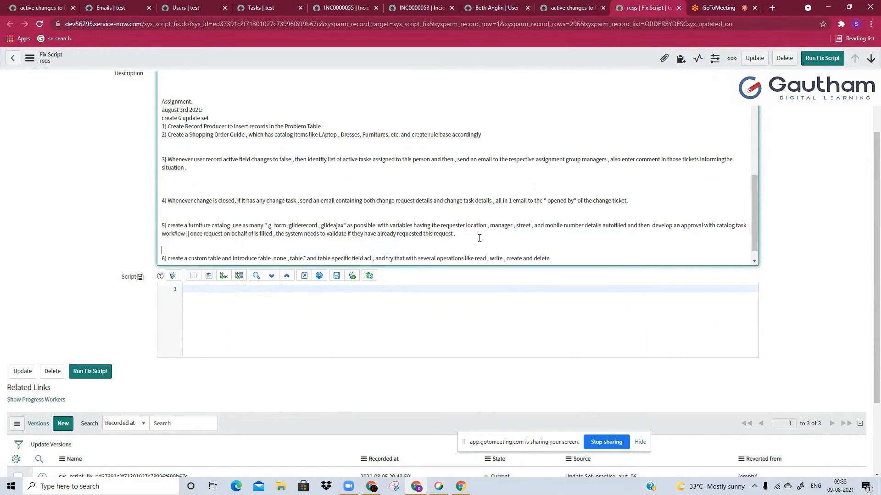
scroll(479, 238, down, 1)
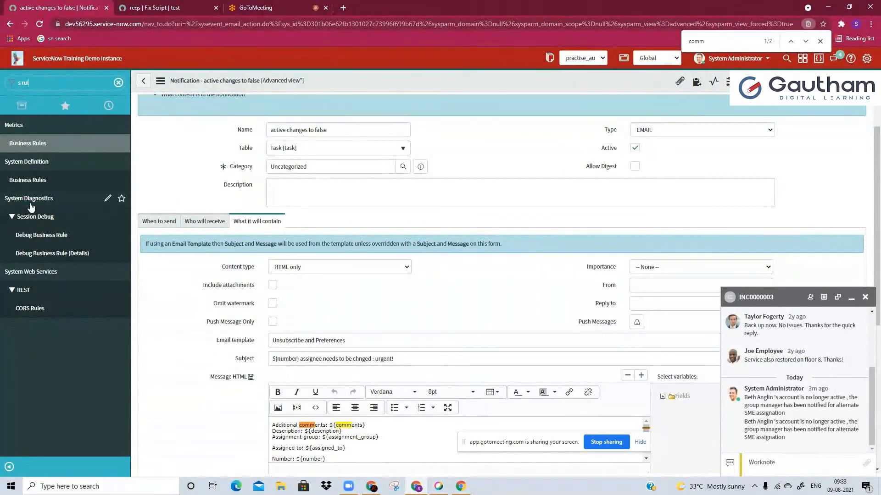
Open the System Definition Business Rules list, start a new business rule and close the INC0000003 chat window
click(33, 177)
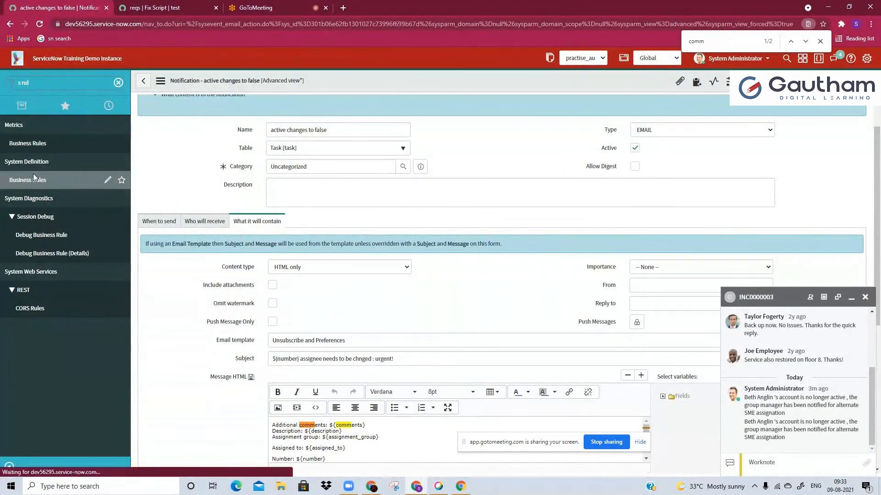
click(864, 297)
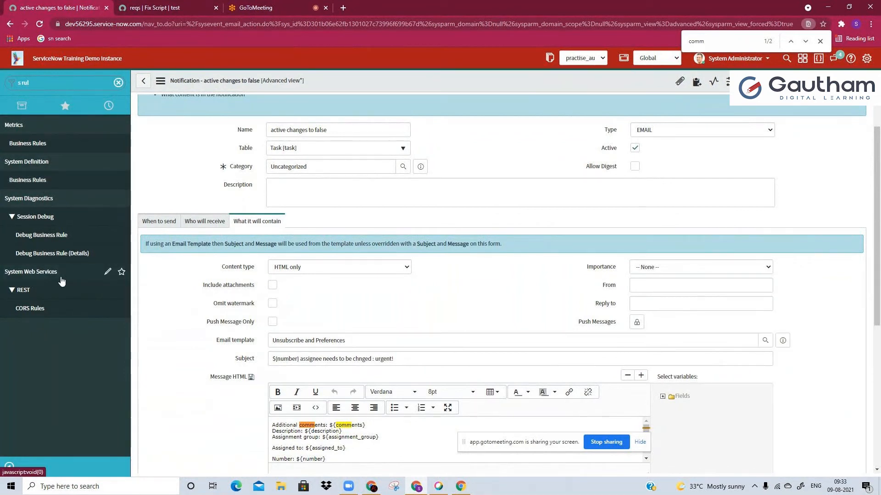
click(48, 183)
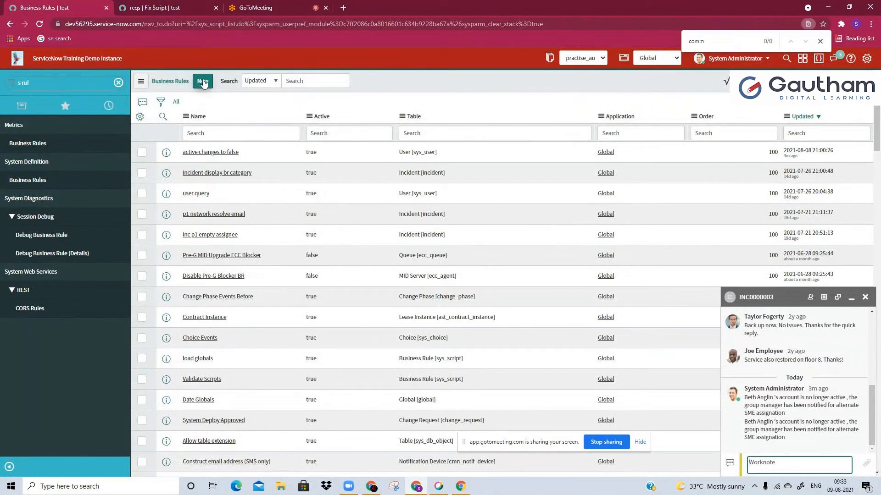
click(202, 82)
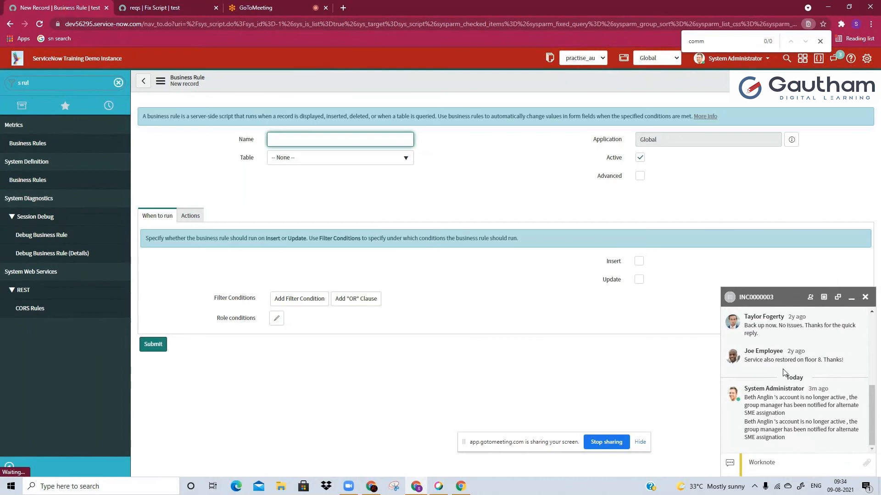
click(865, 297)
Name the new business rule "change req" and set its table to Change Request [change_request]
click(309, 138)
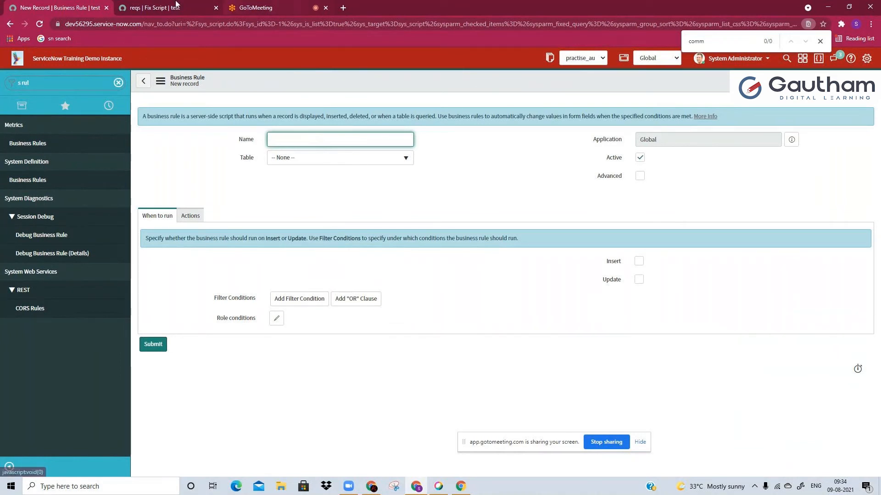
click(160, 5)
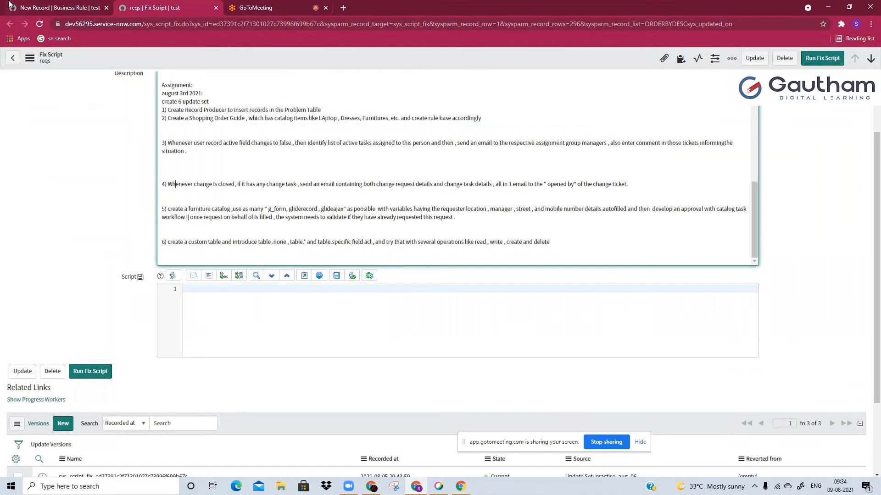
click(9, 3)
text(change req)
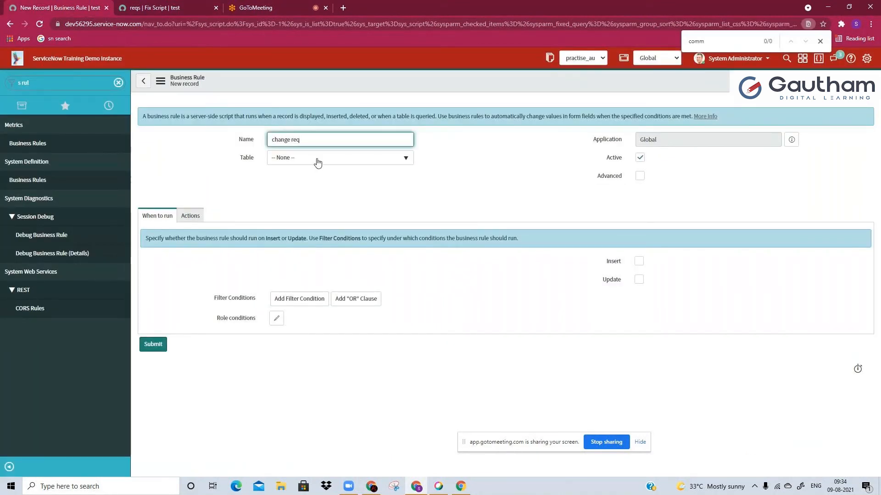
click(314, 157)
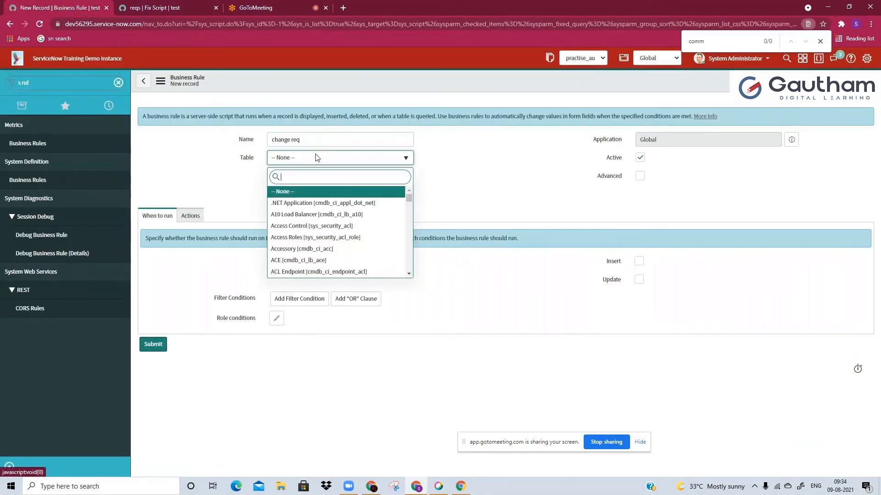
text(change_)
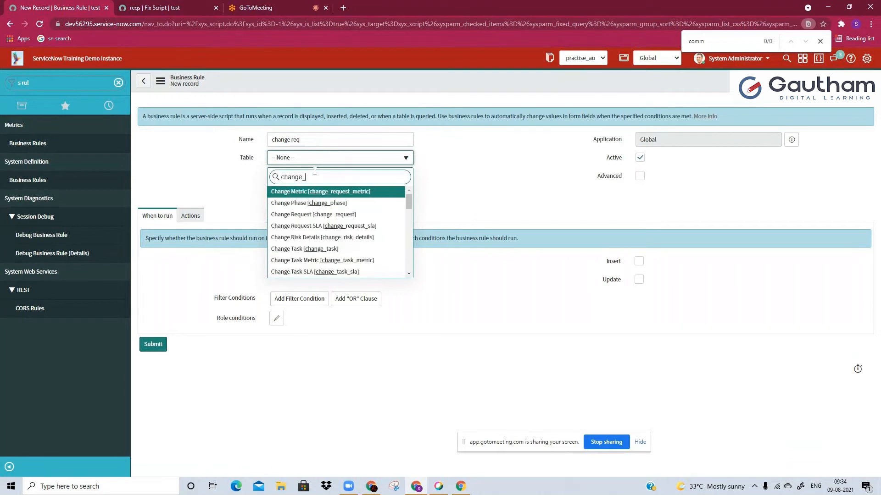
text(req)
click(340, 205)
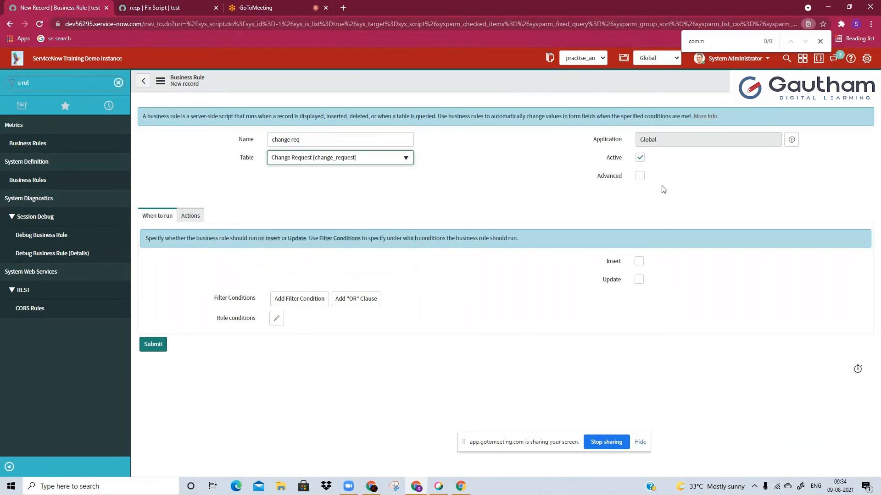
Enable Advanced on the business rule and set it to run after Update
click(640, 175)
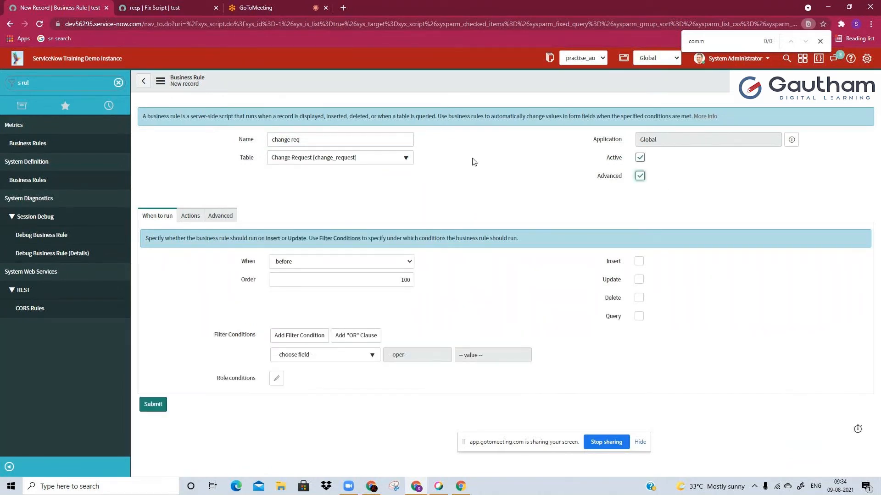
click(338, 262)
key(Down)
key(Return)
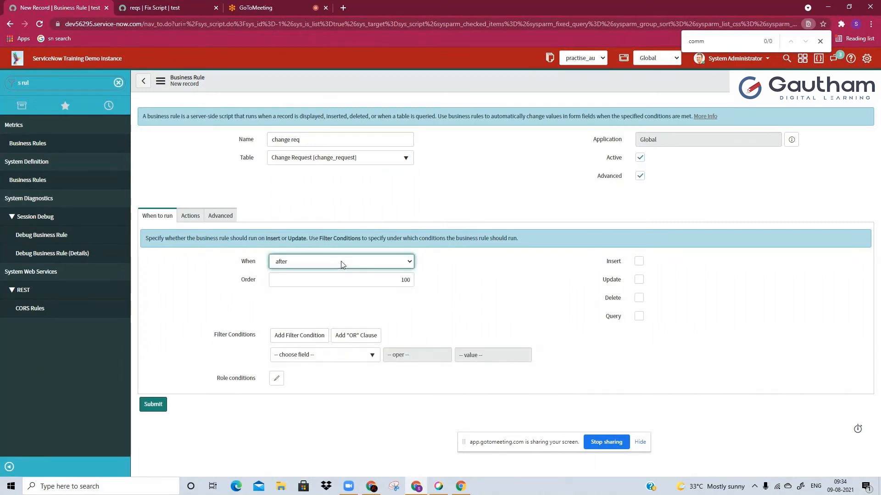
click(638, 280)
Add the filter condition State changes to Closed to the business rule
click(345, 353)
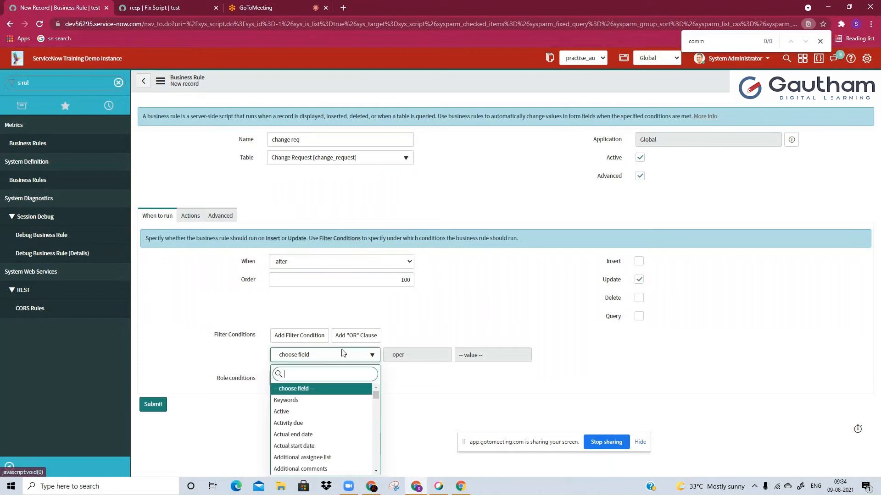
text(sta)
click(303, 469)
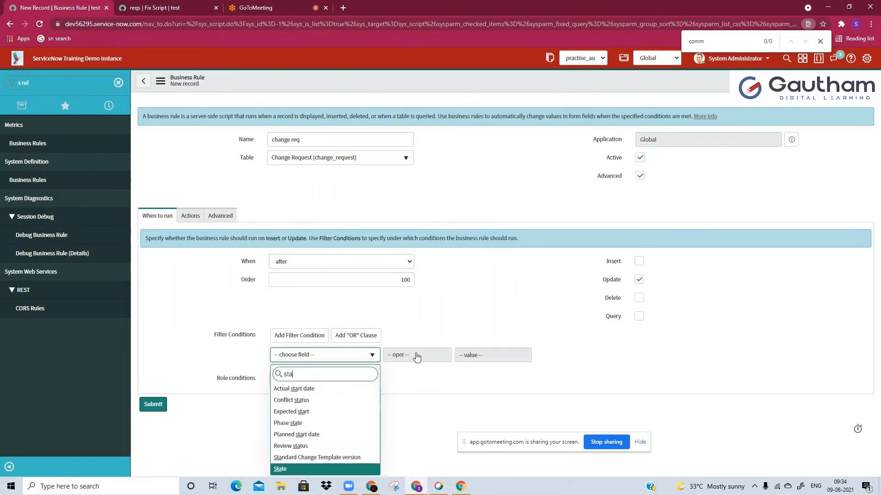
click(418, 356)
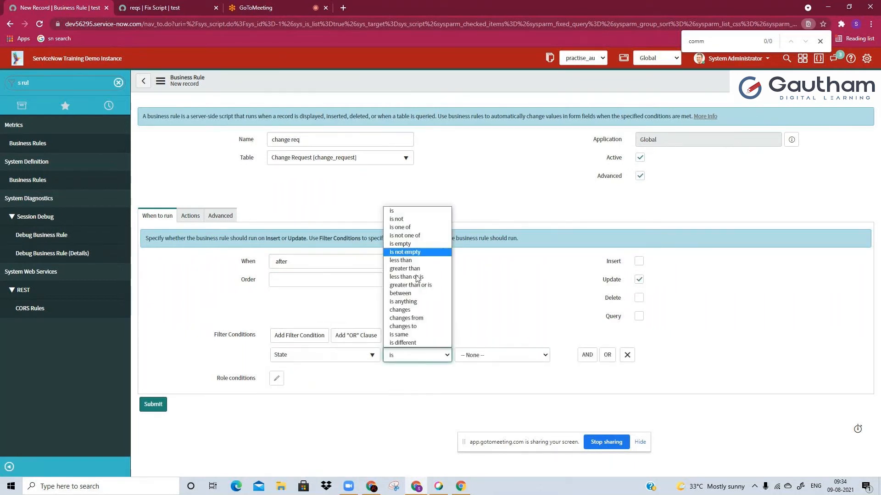
click(410, 326)
click(490, 355)
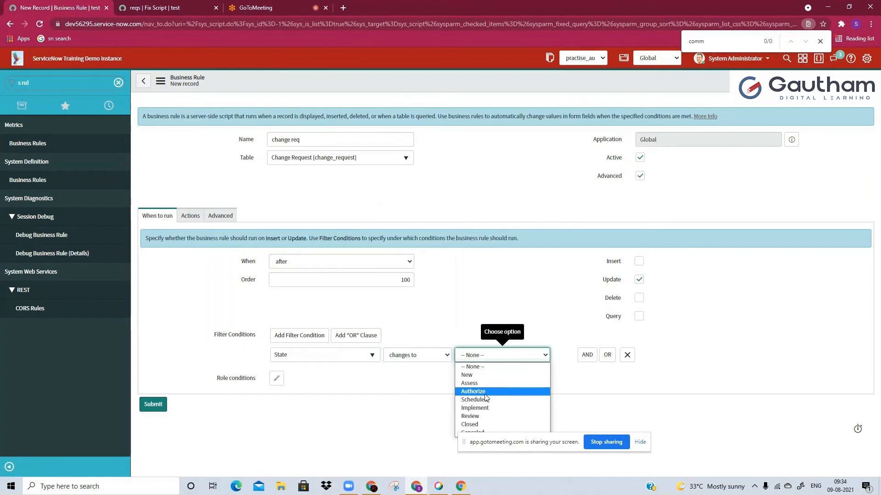
click(472, 424)
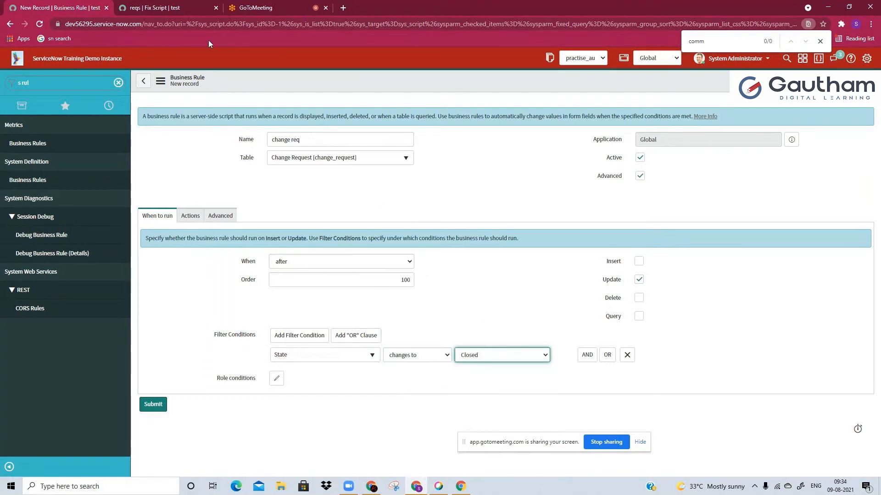
Check the change-closed and change-task wording of requirement 4, and open the new business rule's Advanced script section
click(204, 6)
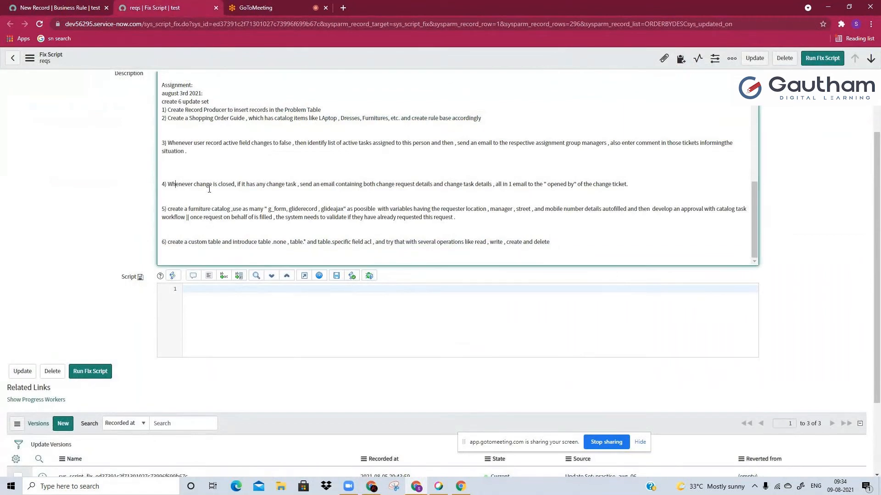
drag(208, 186, 319, 186)
click(320, 186)
click(54, 6)
click(220, 216)
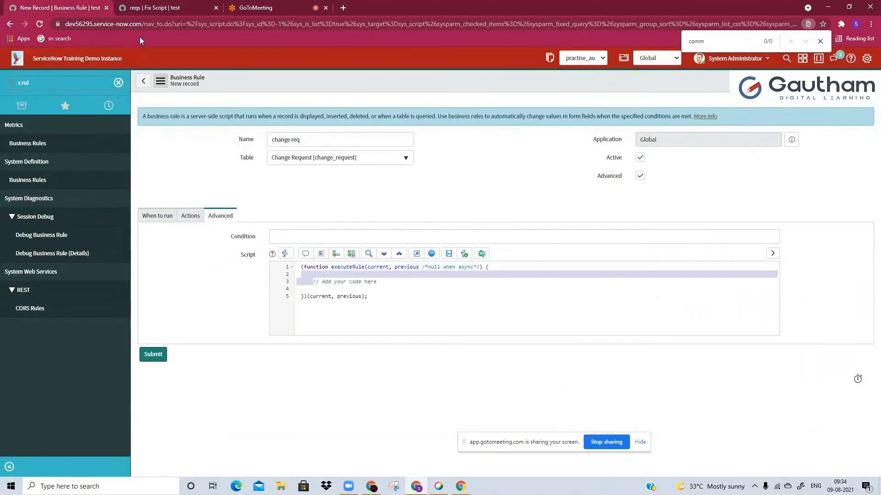
Examine requirement 4's wording on the combined change request and change task email and its recipient, comparing it with the business rule
click(148, 7)
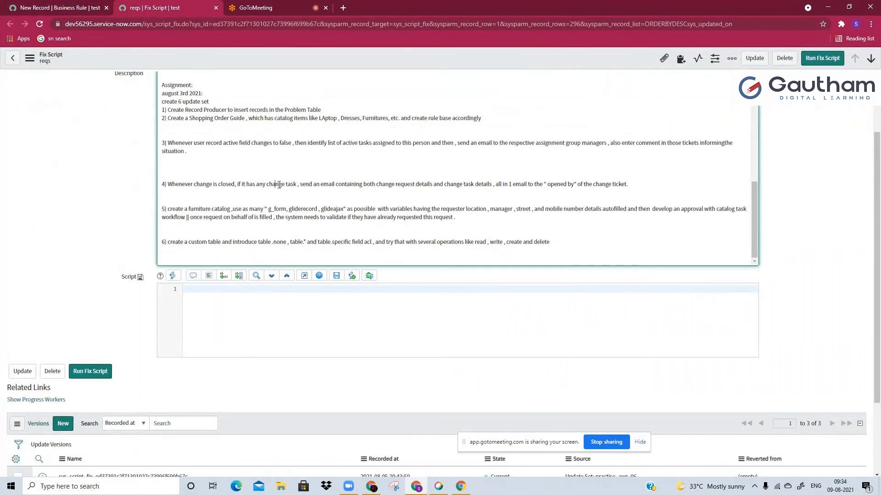
drag(277, 185, 357, 185)
triple_click(357, 187)
click(357, 187)
click(54, 7)
key(ctrl+Tab)
drag(395, 186, 606, 185)
click(619, 184)
click(19, 4)
click(200, 5)
drag(234, 184, 533, 193)
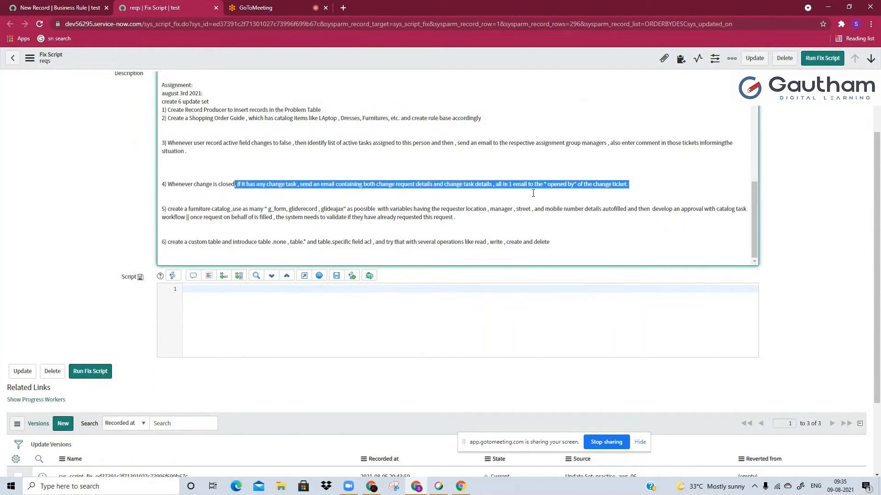
click(533, 193)
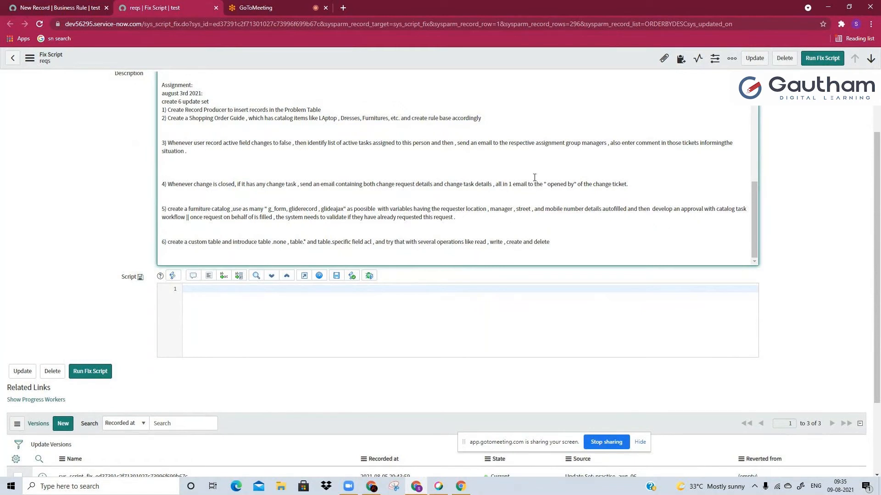
Leave the unsaved business rule and open the system email Notifications list
click(9, 5)
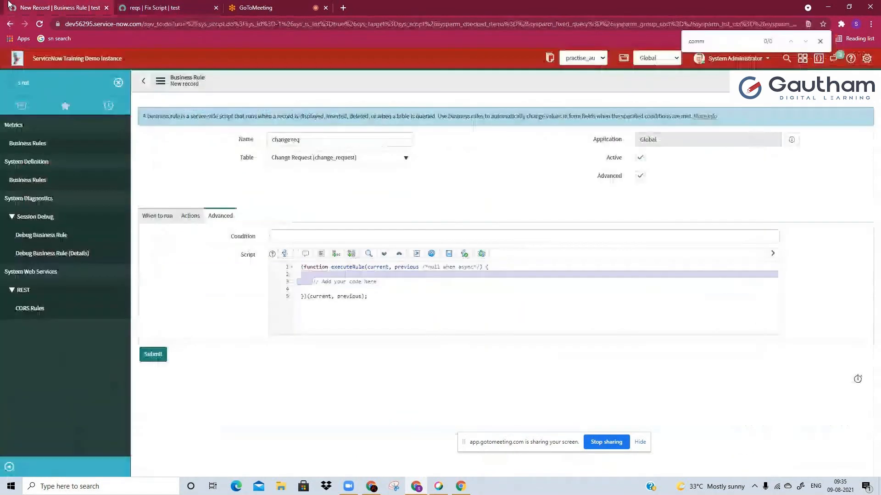
click(68, 82)
text(notif)
scroll(61, 266, down, 5)
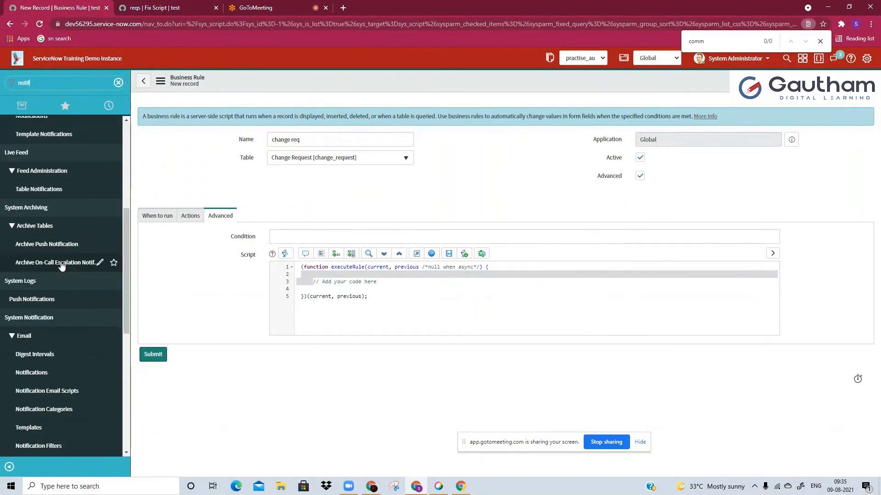
scroll(46, 275, down, 5)
scroll(44, 280, up, 3)
click(45, 280)
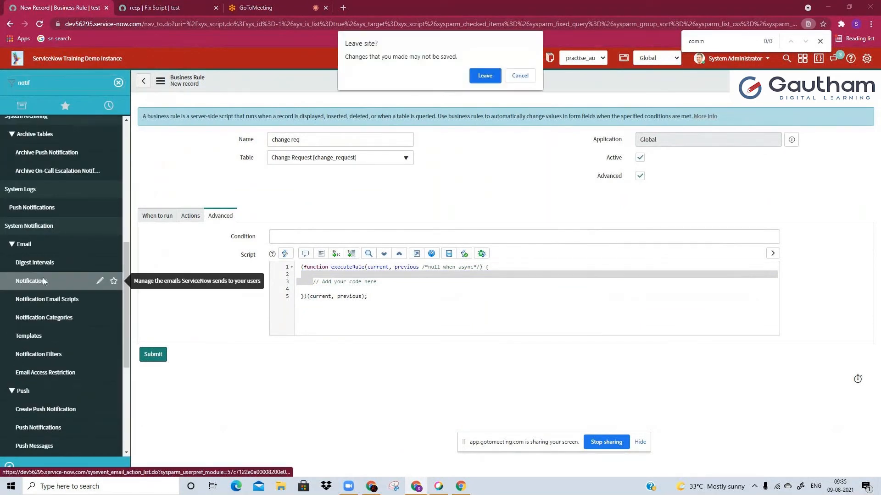
click(480, 76)
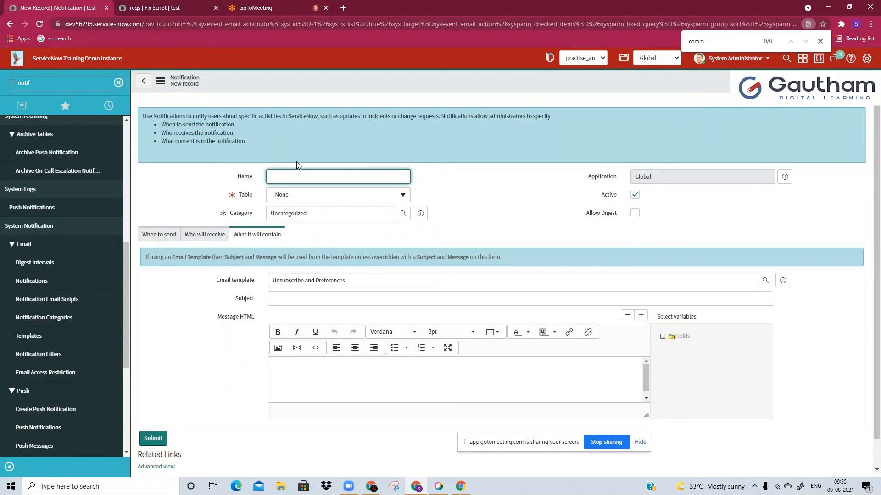
Name the new notification "change req closure email" and set its table to Change Request [change_request]
text(change req clousre email)
key(BackSpace)
key(Right)
text(u)
click(403, 194)
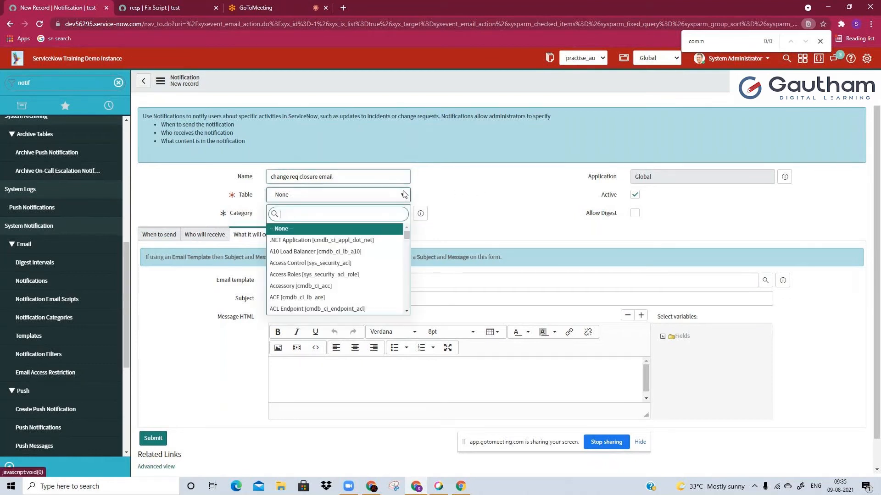
text(change_req)
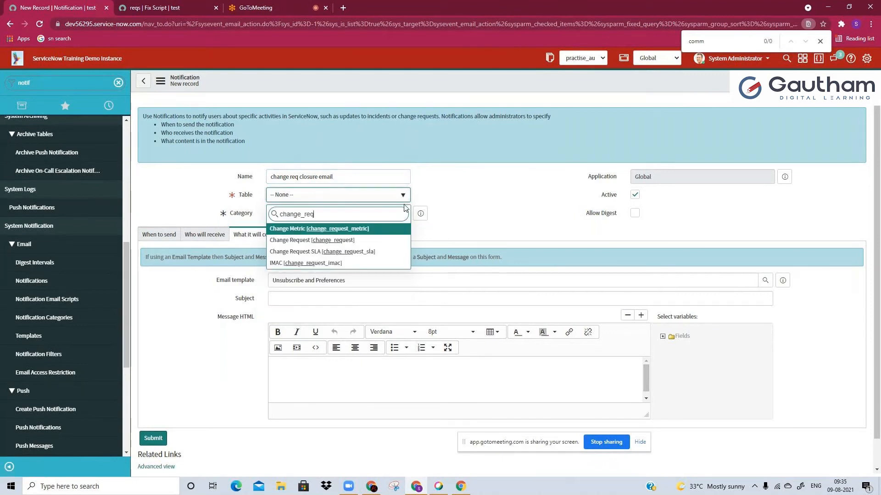
key(Return)
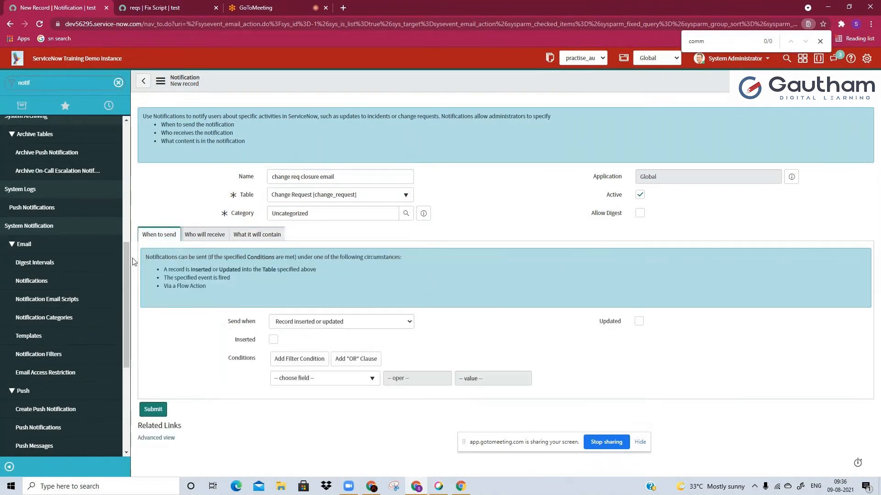
Set the notification to send on record updates with the condition State changes to Closed
click(306, 383)
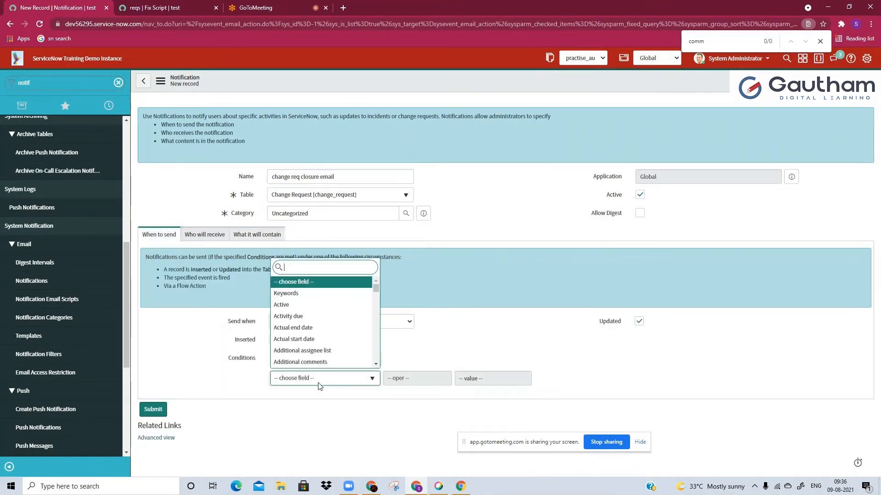
text(stat)
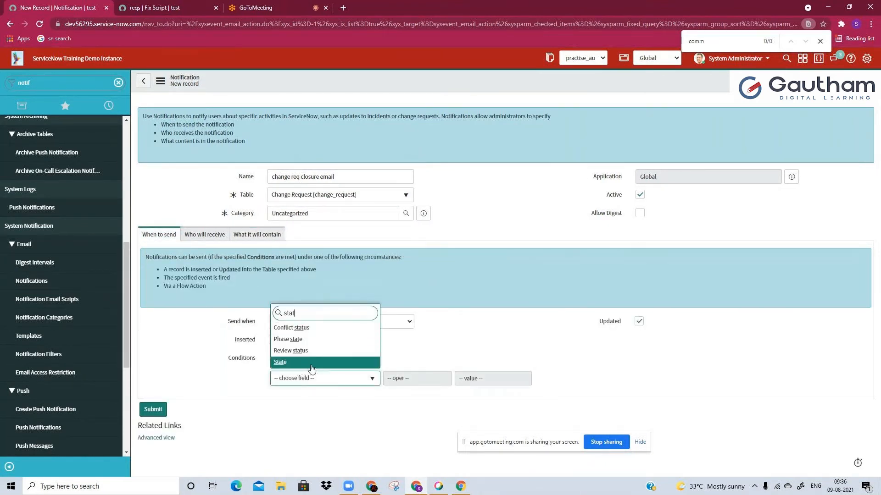
key(Return)
click(403, 380)
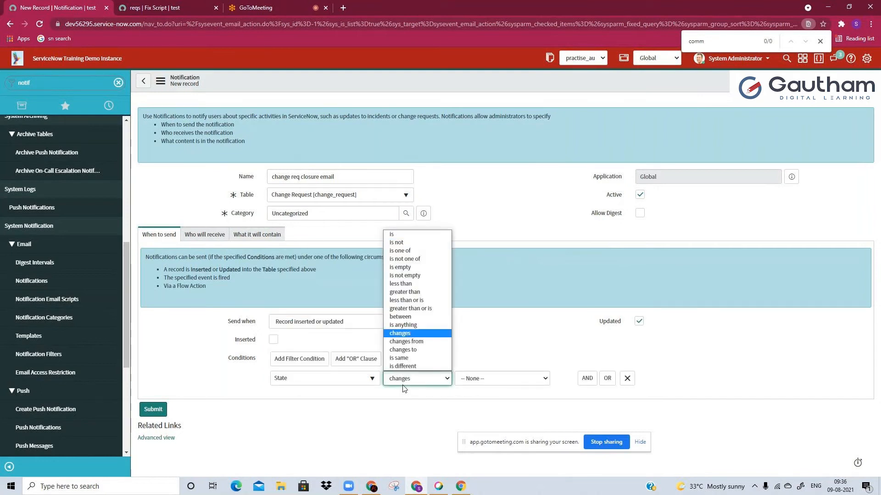
click(414, 358)
click(481, 377)
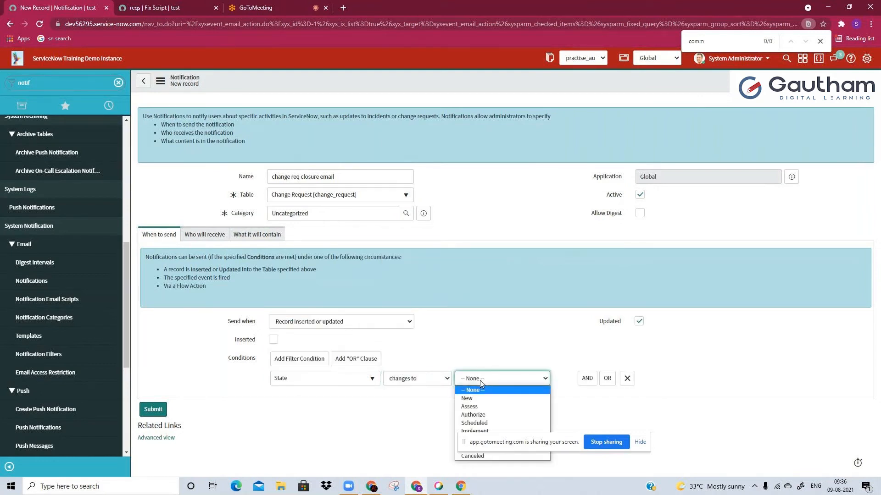
key(c)
key(Return)
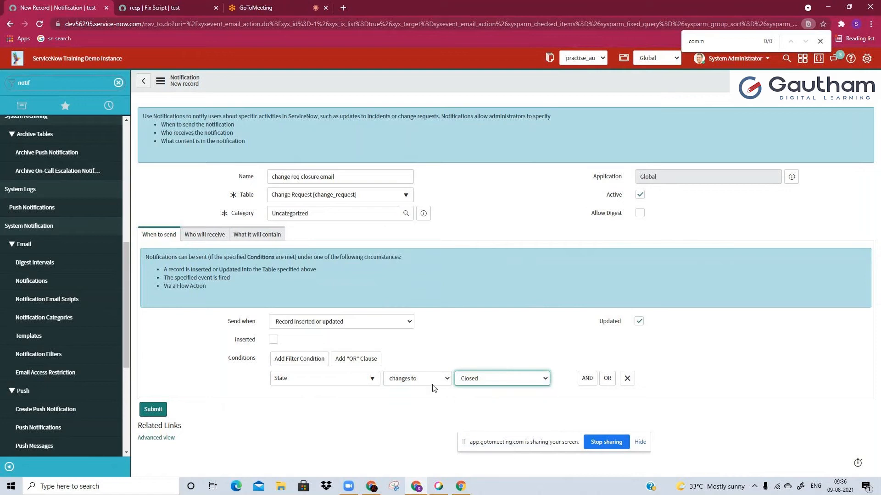
Check the recipient in requirement 4 and add Opened by to the notification's receiving users/groups in fields
click(212, 242)
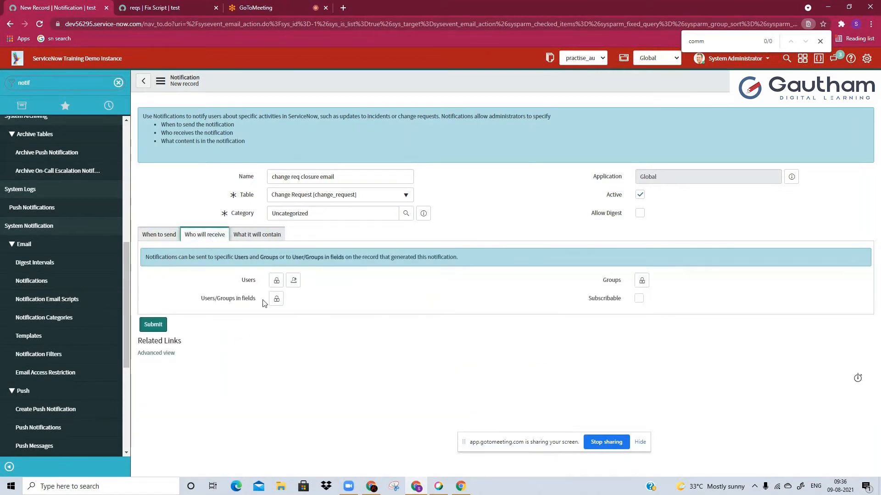
click(139, 6)
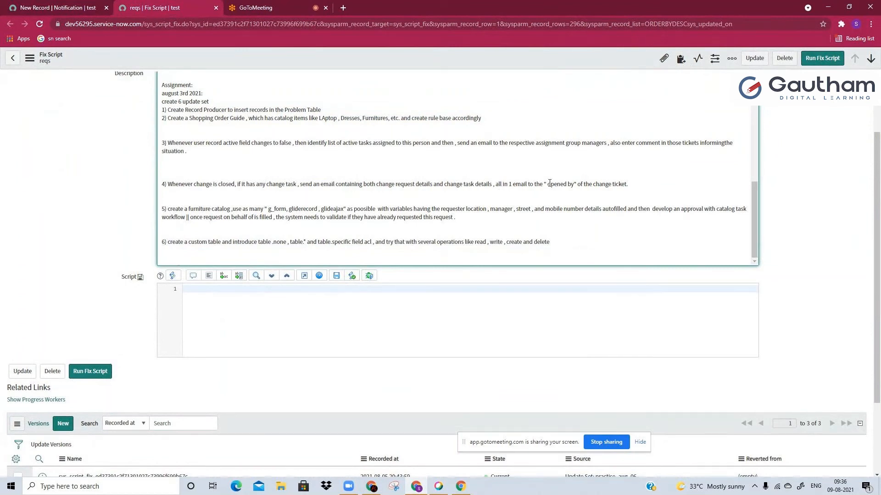
click(58, 7)
click(302, 344)
text(op)
scroll(310, 360, down, 1)
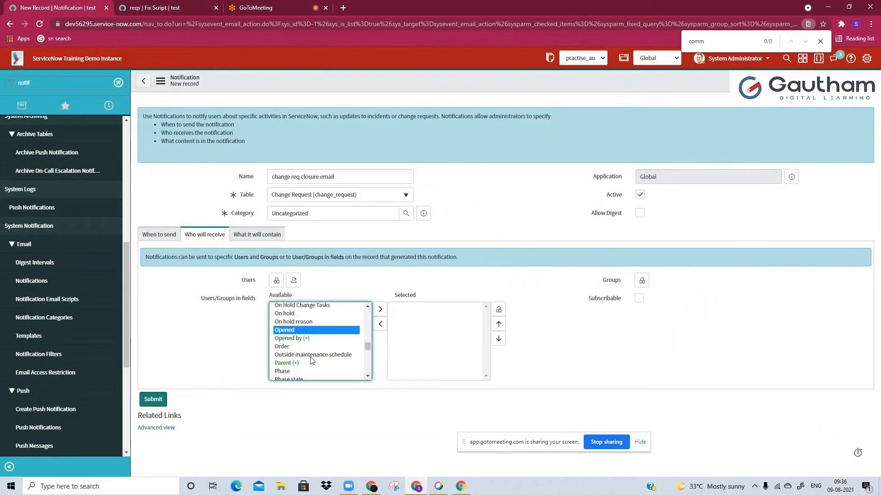
click(291, 338)
double_click(292, 338)
click(498, 309)
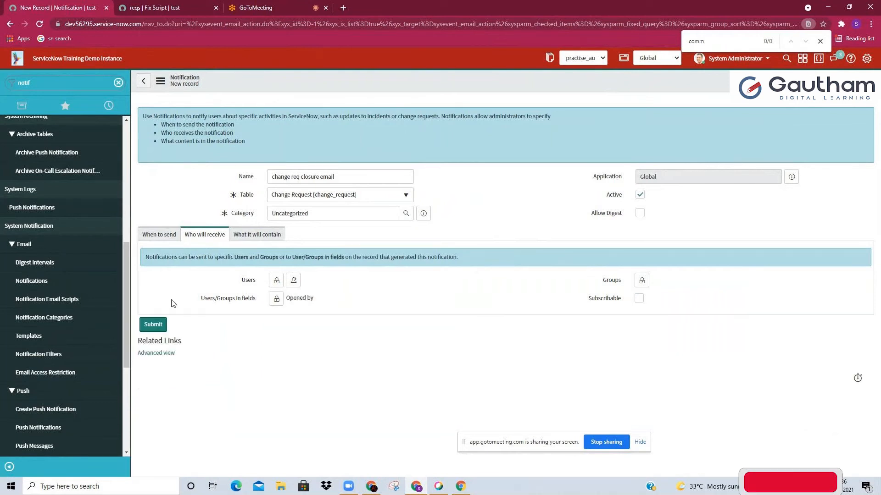
Set the notification's email subject to "${number} has been ${state}"
click(257, 234)
click(323, 299)
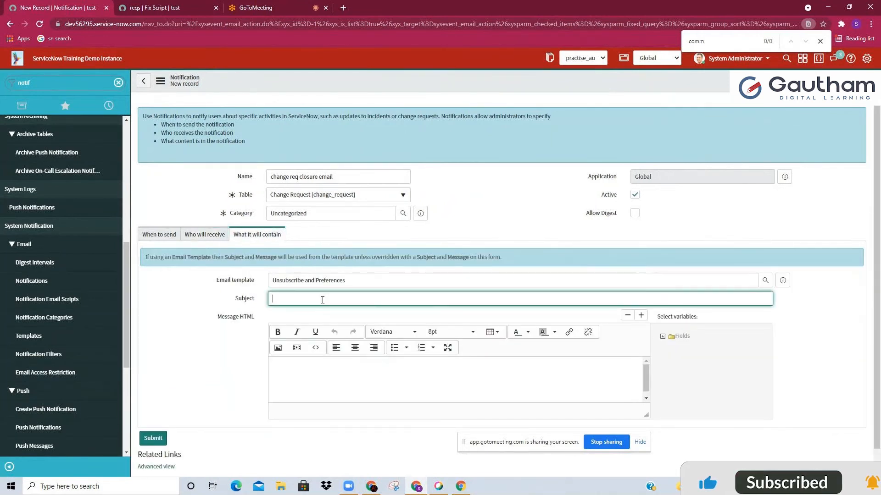
text(${)
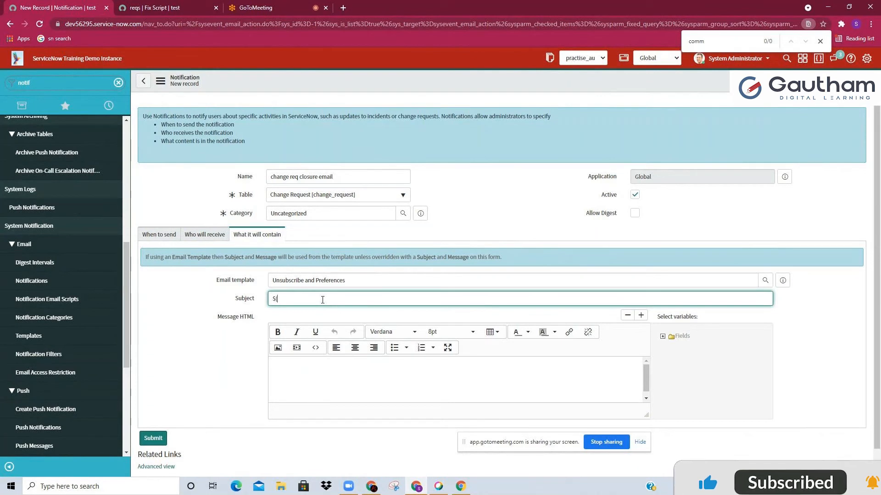
text(number)
text(} has been ${)
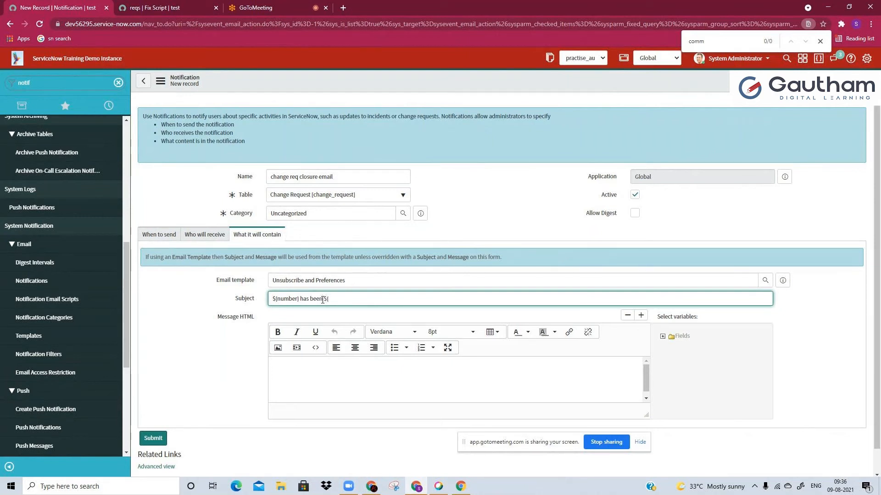
text(state)
Insert the Number, Short description and Description field variables into the notification's HTML message
click(370, 382)
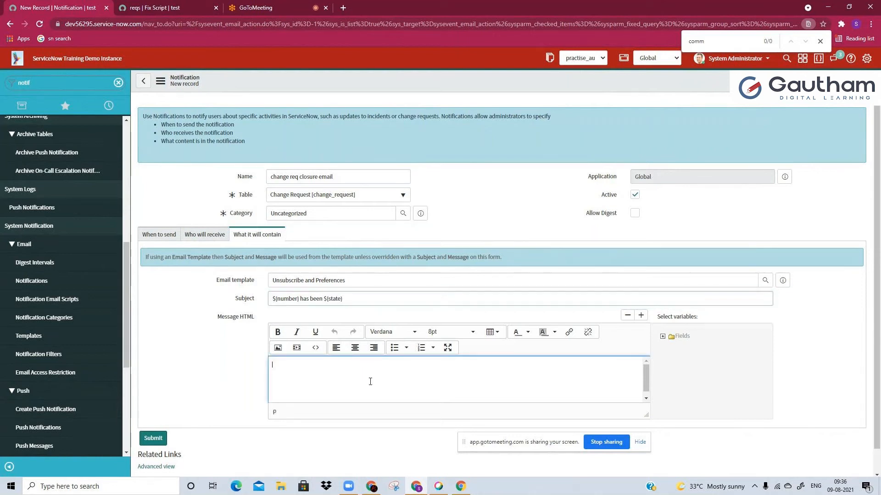
click(662, 336)
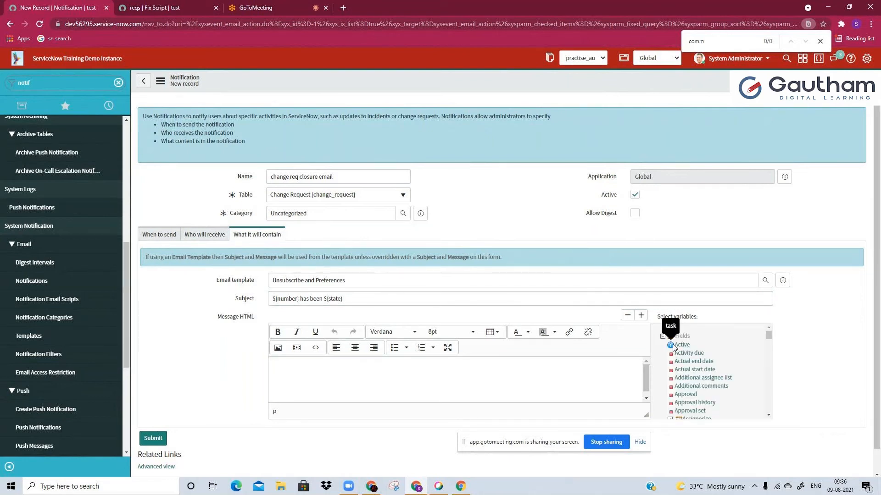
text(num)
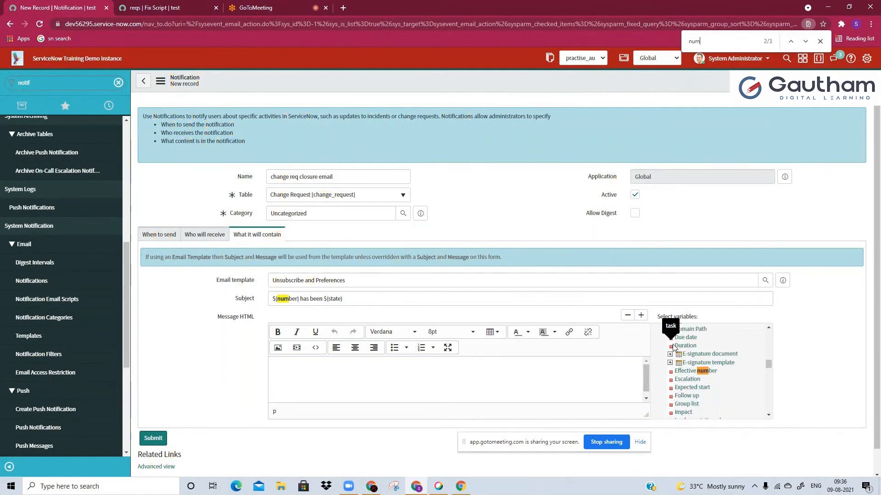
click(685, 371)
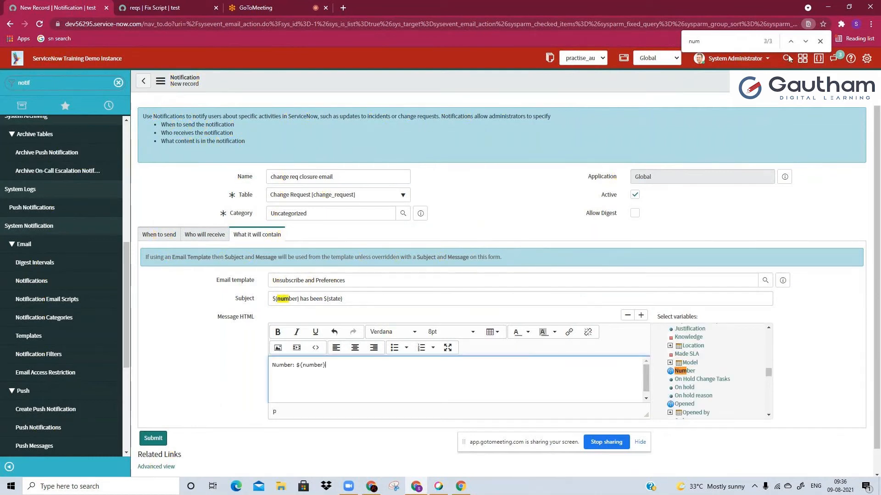
click(743, 46)
text(sho)
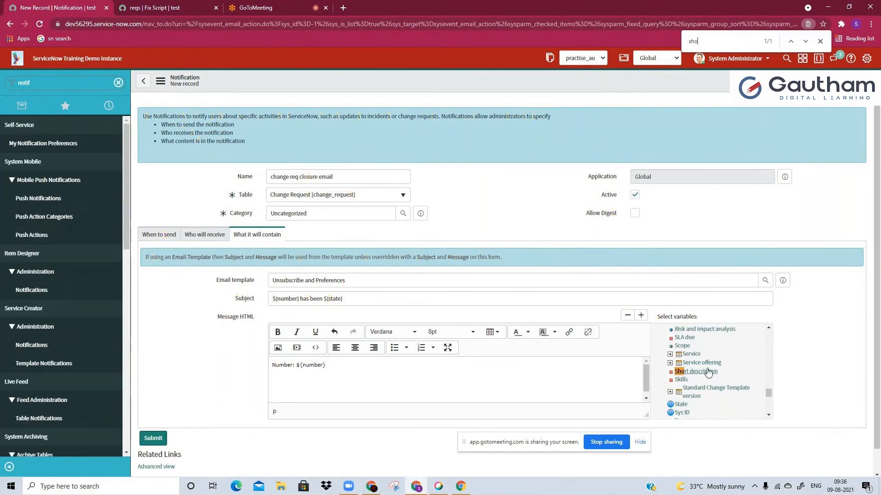
click(684, 371)
click(723, 43)
text(desc)
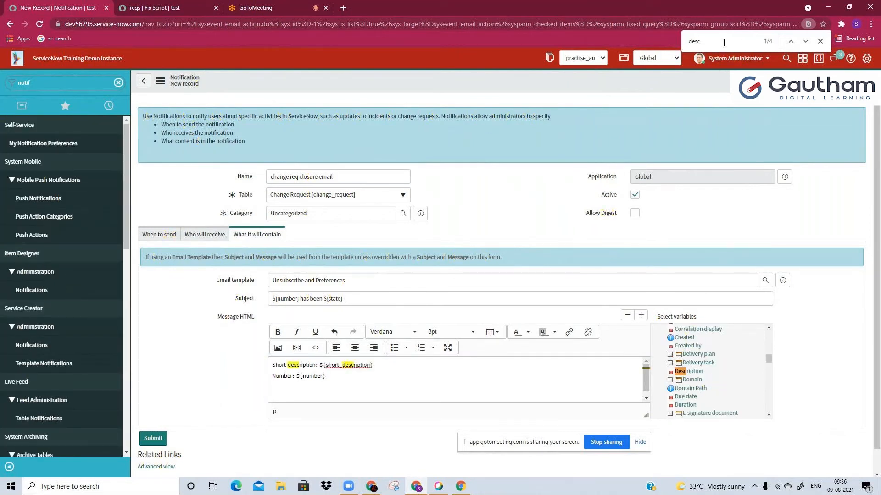
click(687, 372)
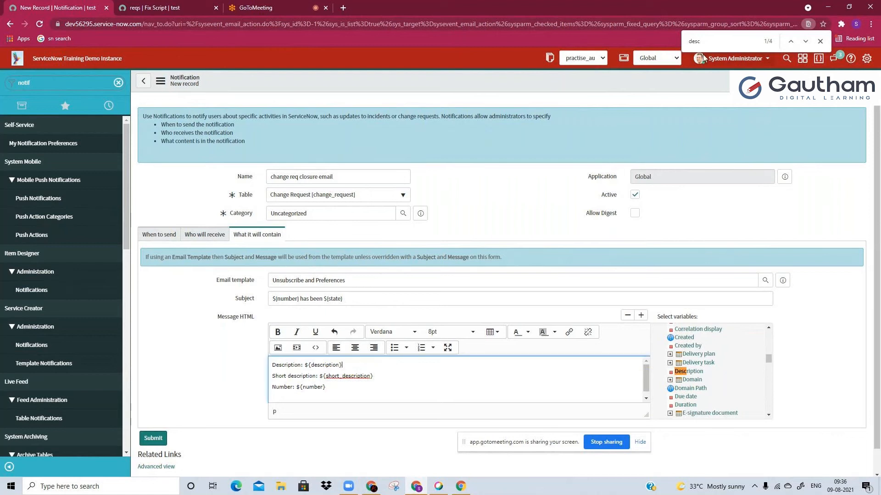
Find the Comments and Work notes field variable and insert it at the start of the message
double_click(705, 43)
text(co)
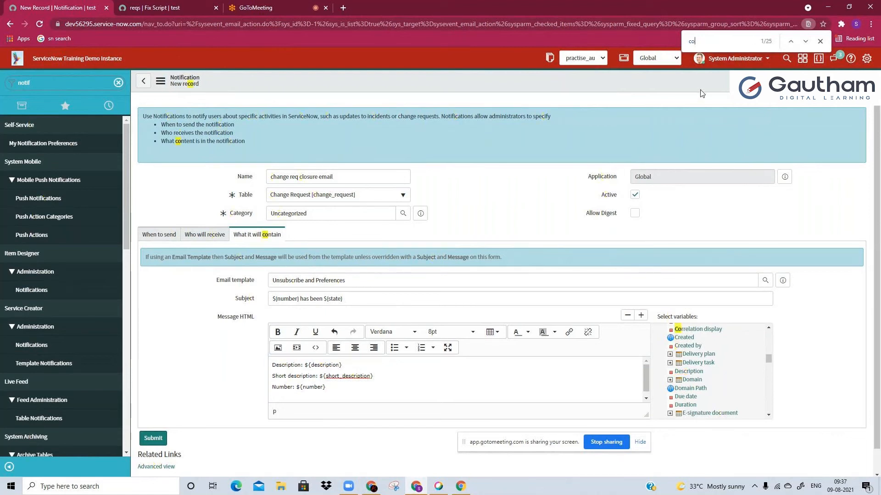
text(mm)
key(Return)
key(Return)
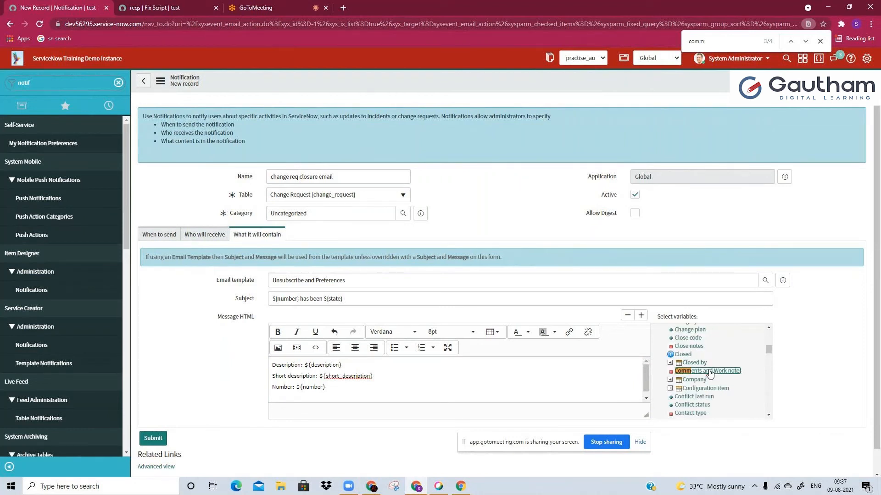
click(709, 374)
Insert the Planned end date and Planned start date field variables into the message
click(724, 43)
text(plan)
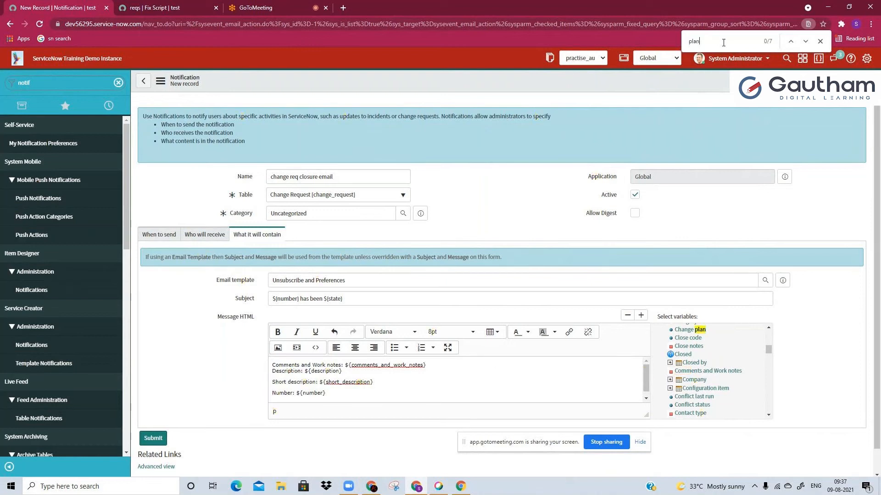
text(n)
click(695, 379)
click(695, 376)
click(708, 42)
text(avc)
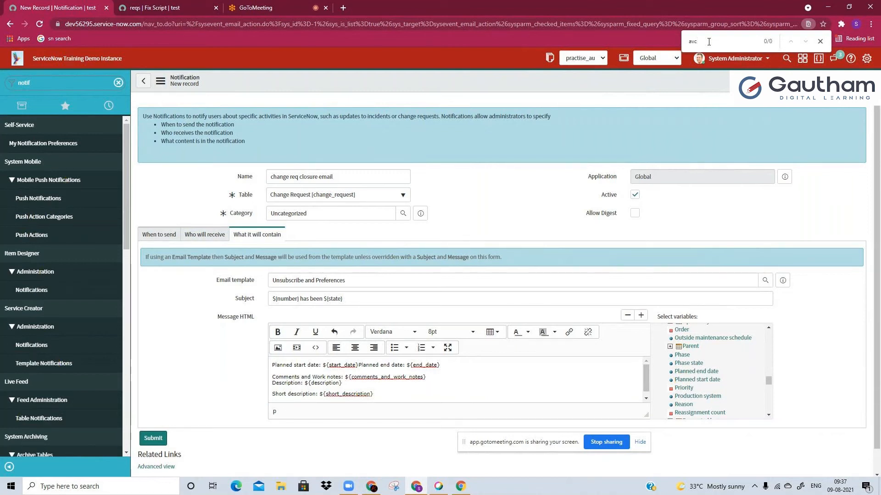
key(BackSpace)
key(BackSpace)
text(ct)
scroll(715, 369, down, 2)
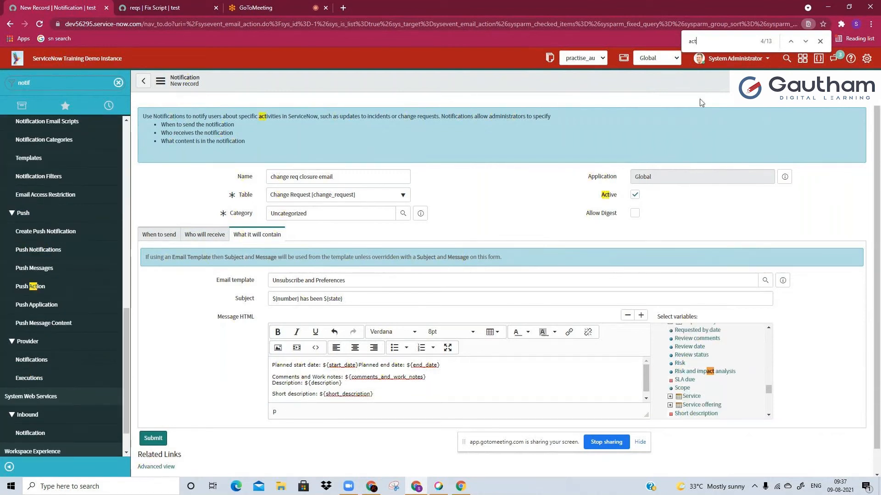
key(Return)
key(Return)
key(BackSpace)
key(BackSpace)
key(BackSpace)
Find the Actual start date and Actual end date field variables and insert both into the message
text(start)
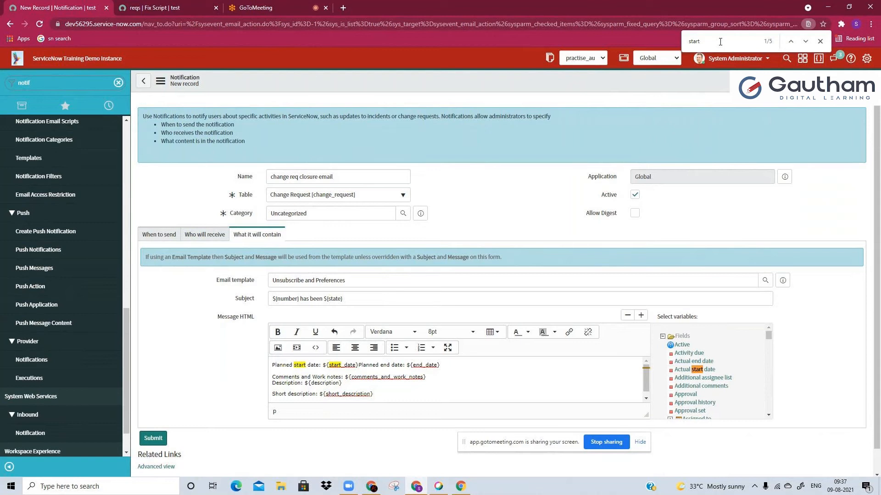
click(693, 370)
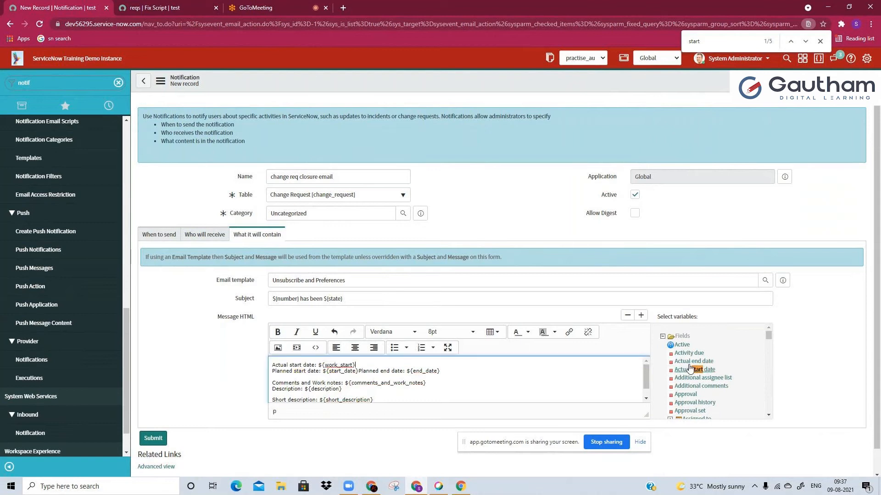
click(692, 362)
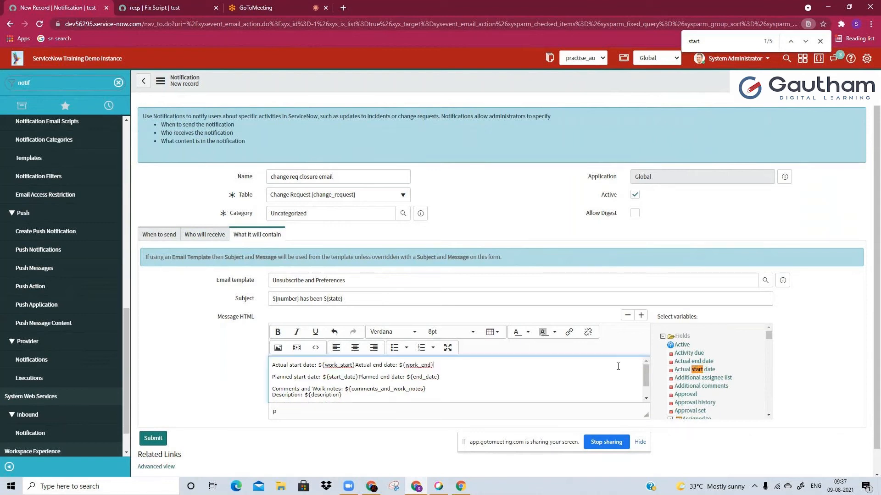
Put the actual end date and the planned end date on their own lines in the message
click(357, 366)
key(Return)
click(358, 388)
key(Return)
scroll(362, 390, down, 2)
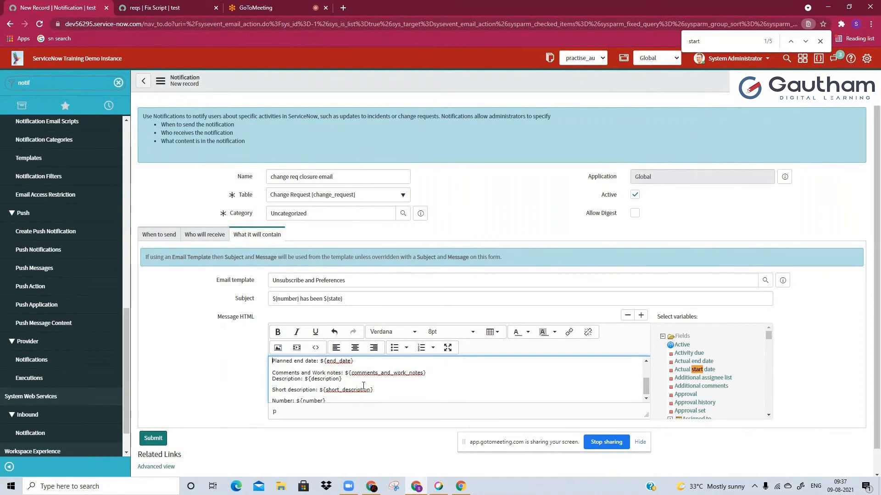
Put the comments and work notes variable on its own line followed by a blank line, and save the notification
key(Return)
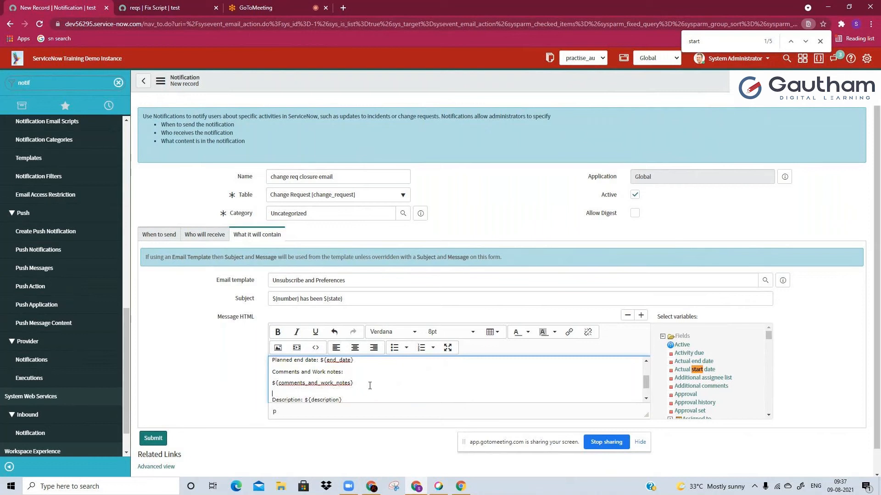
key(Return)
scroll(370, 385, down, 1)
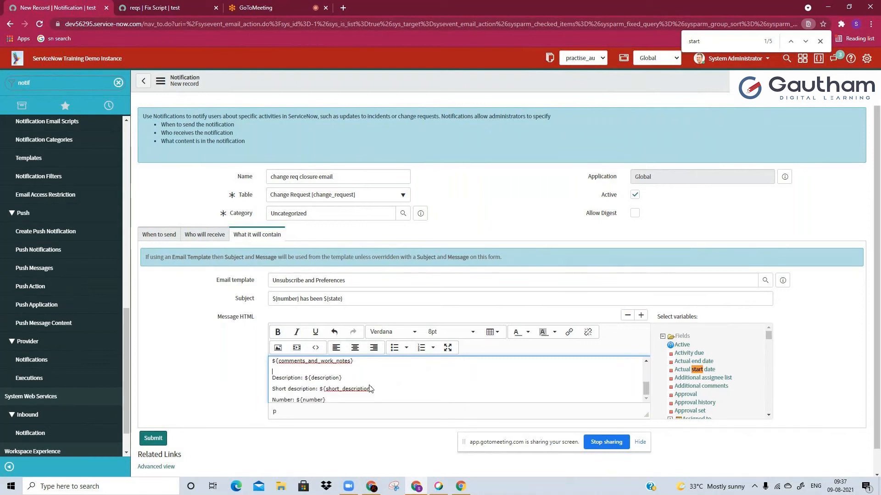
scroll(370, 388, up, 3)
scroll(371, 389, down, 3)
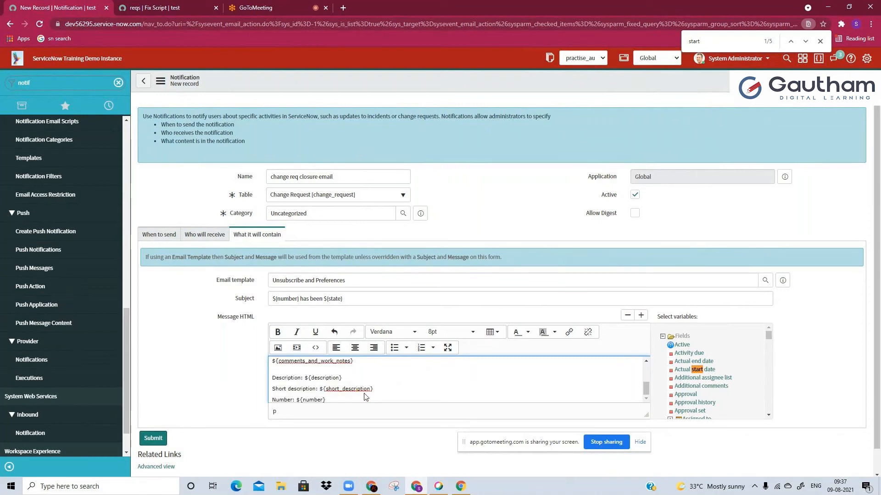
right_click(429, 85)
click(443, 88)
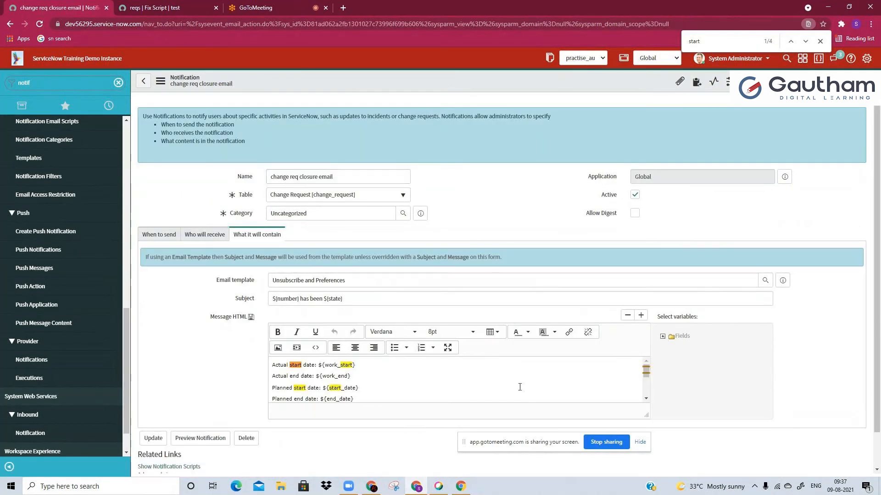
Expand the message editor to full screen and add the heading "Change Tasks Details below:" after the Number line
click(448, 348)
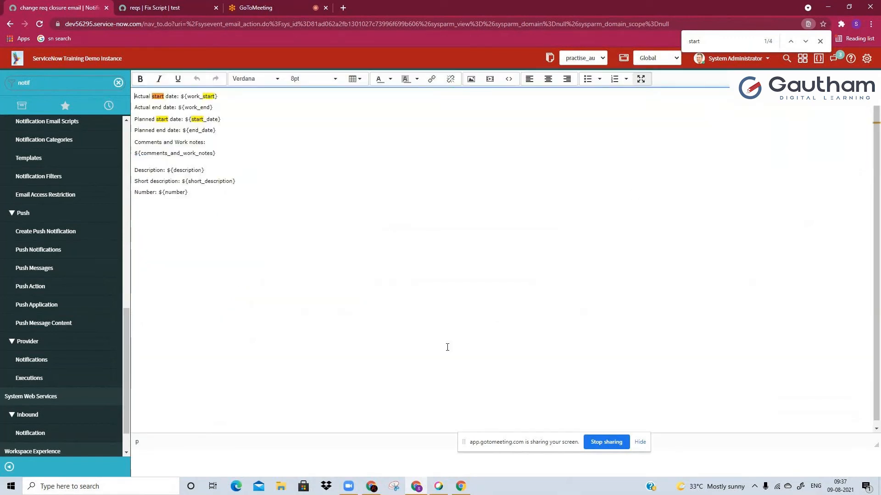
text(Cha)
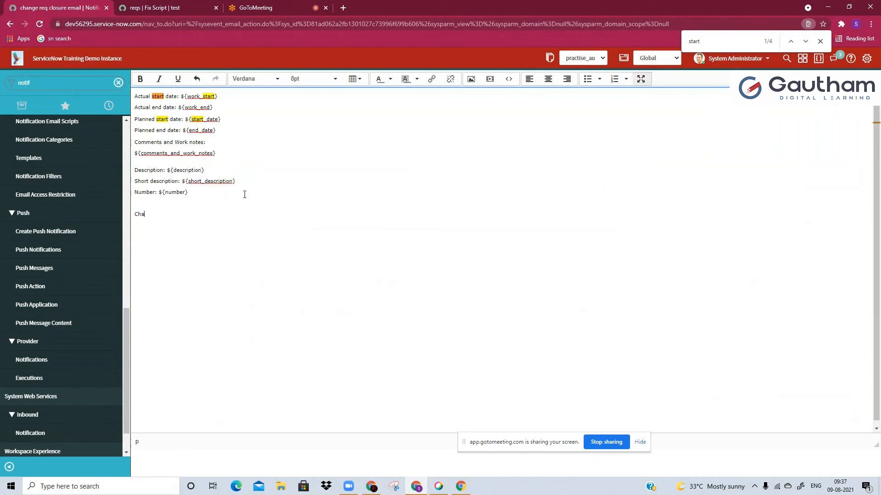
text(nge Tasks)
text( Det)
text(ails below)
Add the mail script call ${mail_script:change_taskDetails} on the line under the change tasks heading
text(4{ma)
text(il_script)
text(:)
click(138, 225)
key(BackSpace)
text($)
click(180, 225)
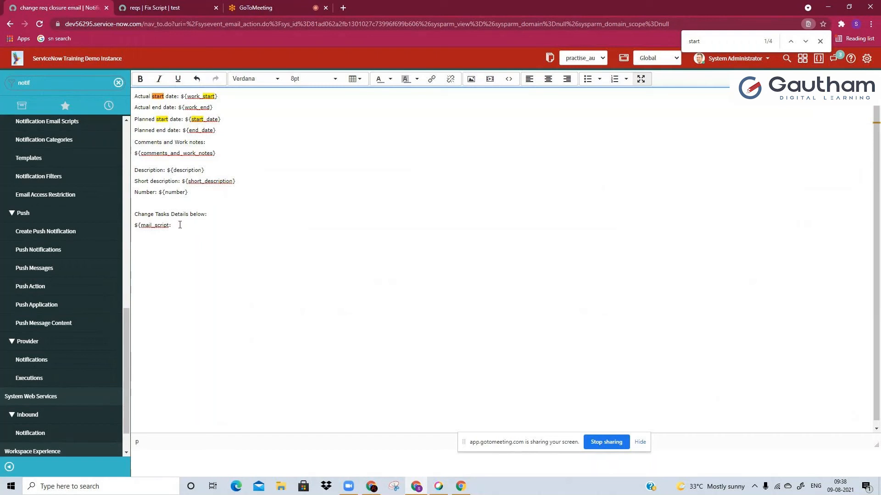
text(change_taskDetails})
Copy the text mail_script:change_taskDetails from the message, leave full screen, and save the notification
double_click(192, 225)
key(ctrl+c)
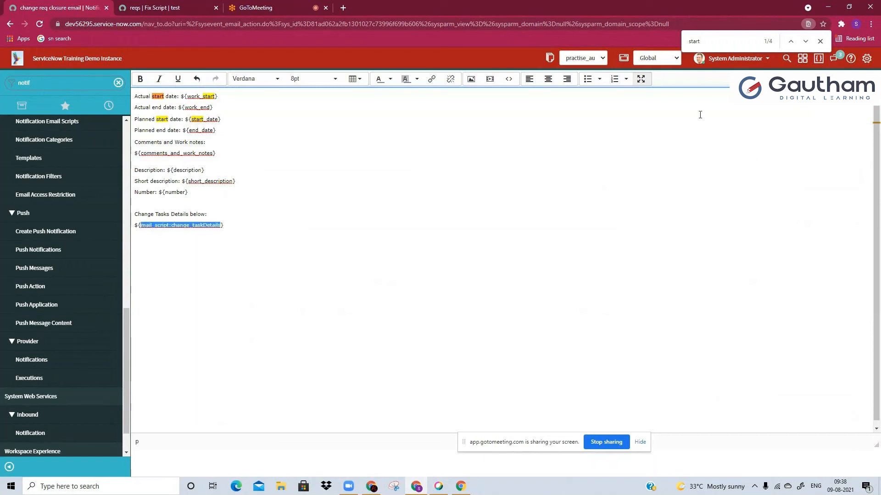
click(638, 78)
right_click(561, 87)
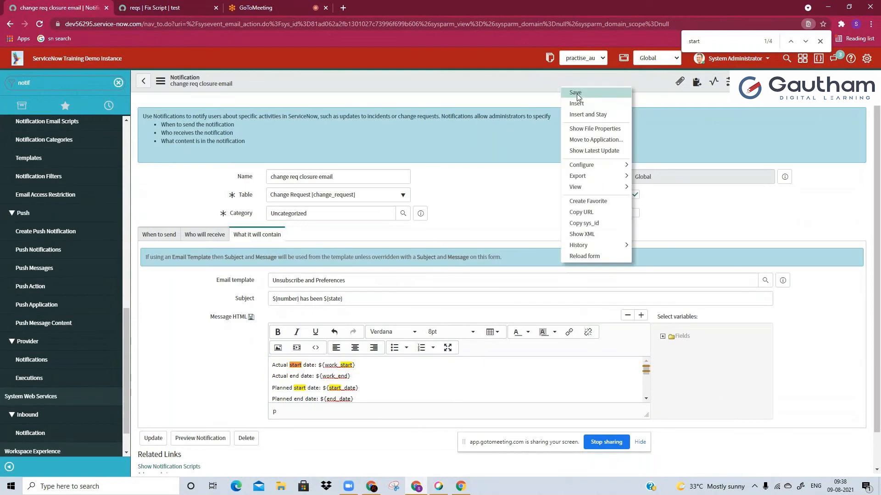
click(574, 92)
Duplicate the notification's browser tab and show the notification scripts that the change req closure email refers to
right_click(43, 3)
click(66, 67)
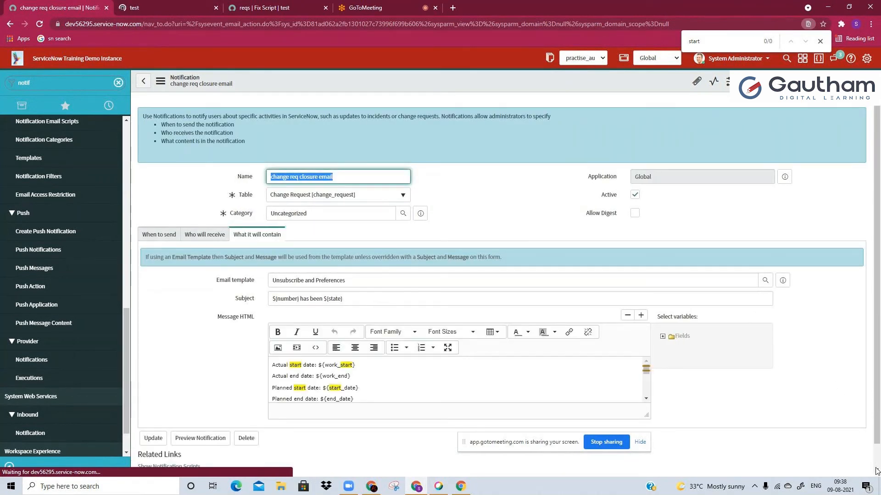
scroll(876, 471, down, 1)
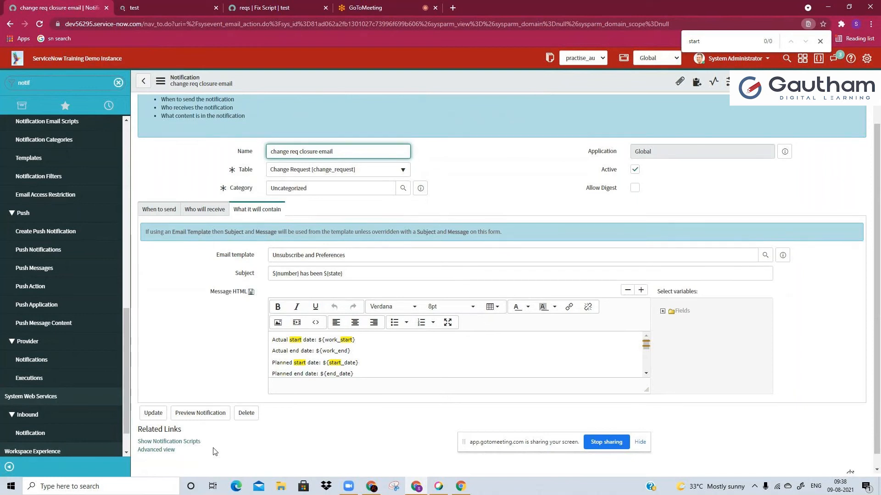
scroll(214, 452, down, 1)
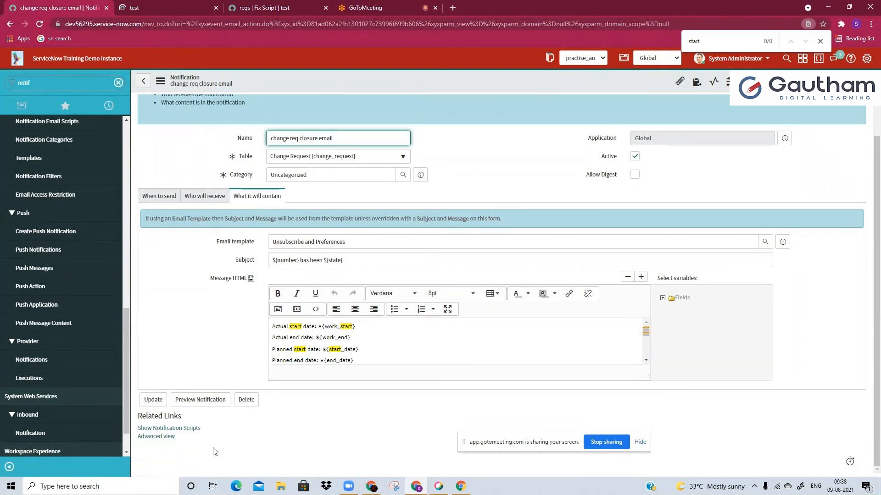
click(176, 429)
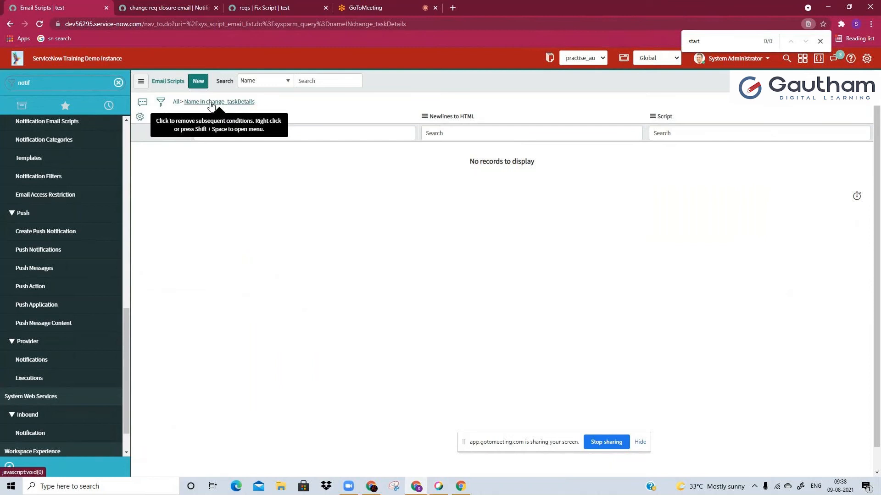
Create a new email script and name it change_taskDetails
click(204, 84)
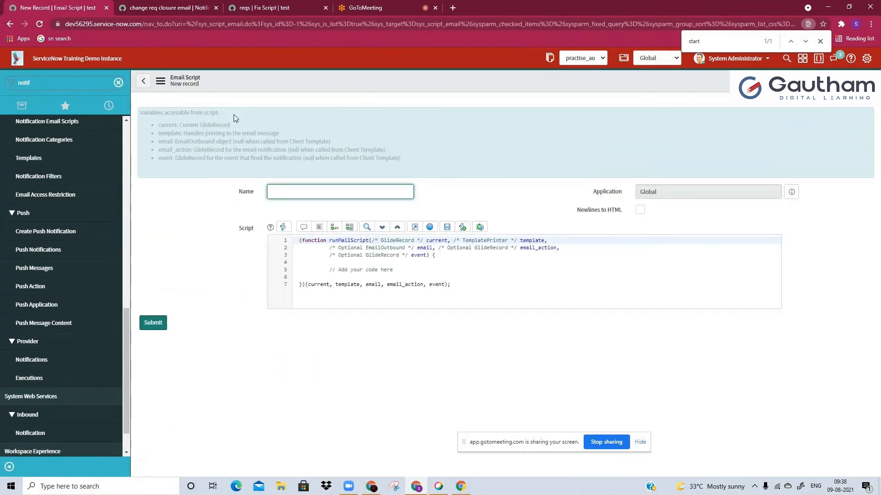
click(291, 192)
key(ctrl+v)
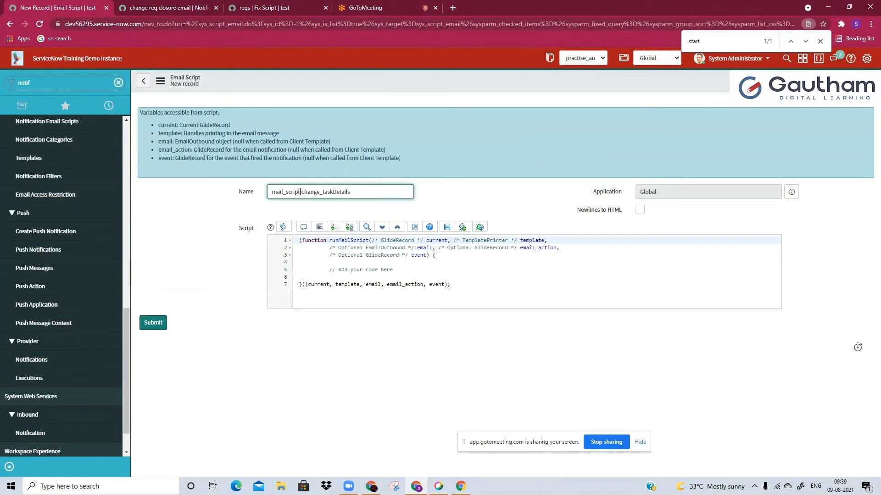
drag(304, 192, 251, 193)
key(BackSpace)
Insert the gr GlideRecord query snippet below the code comment and set its table to change_task
click(372, 270)
key(Return)
key(Return)
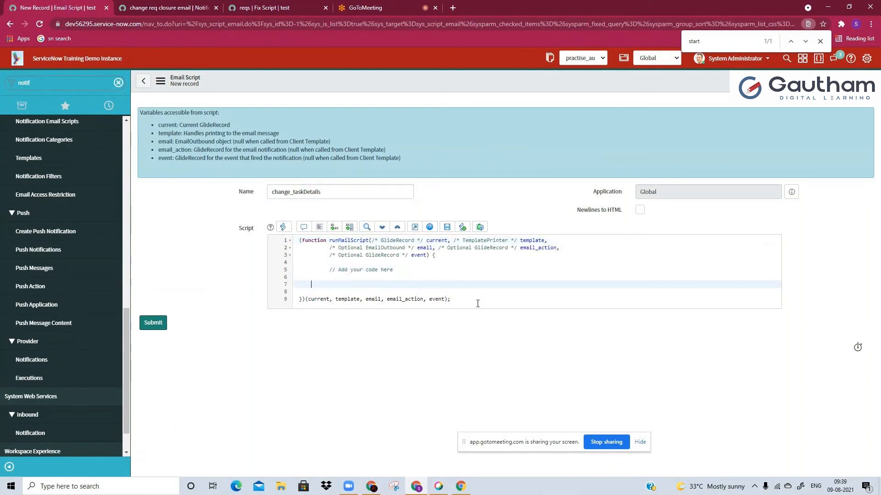
text(var gr)
key(Tab)
click(391, 285)
text(change_task");)
Open the Change Tasks list from the navigator with change_task.LIST
double_click(344, 292)
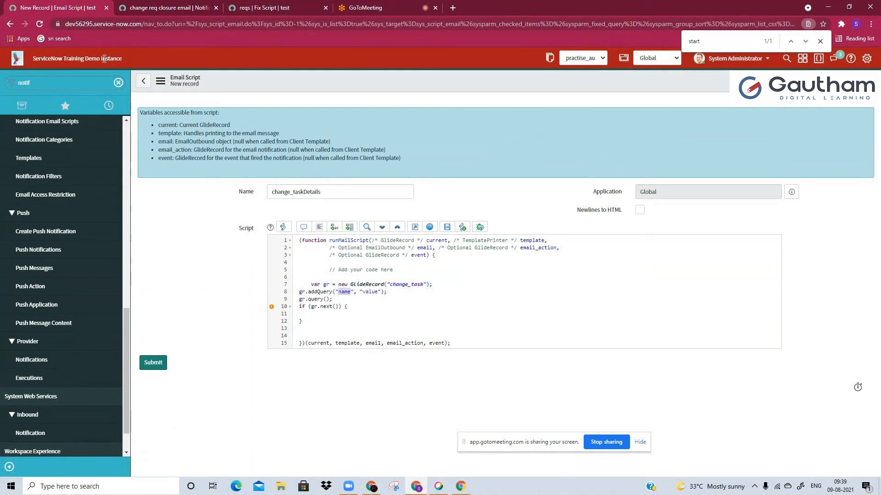
double_click(80, 89)
key(BackSpace)
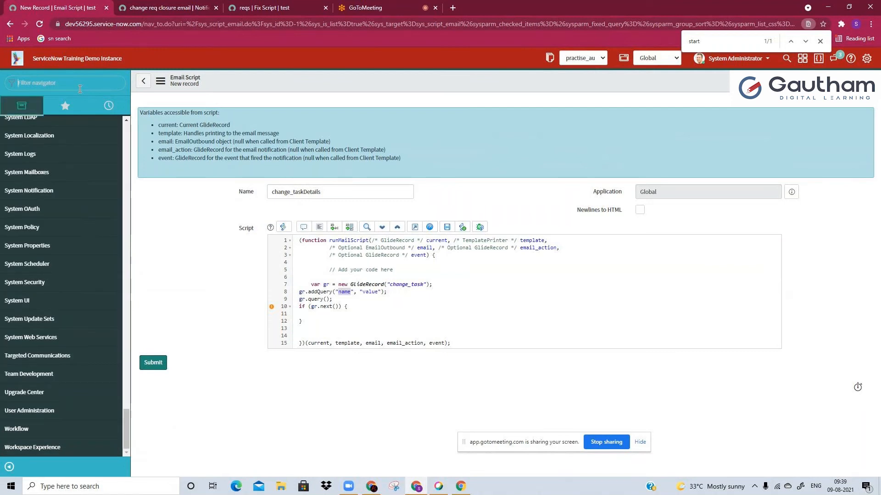
text(change tas)
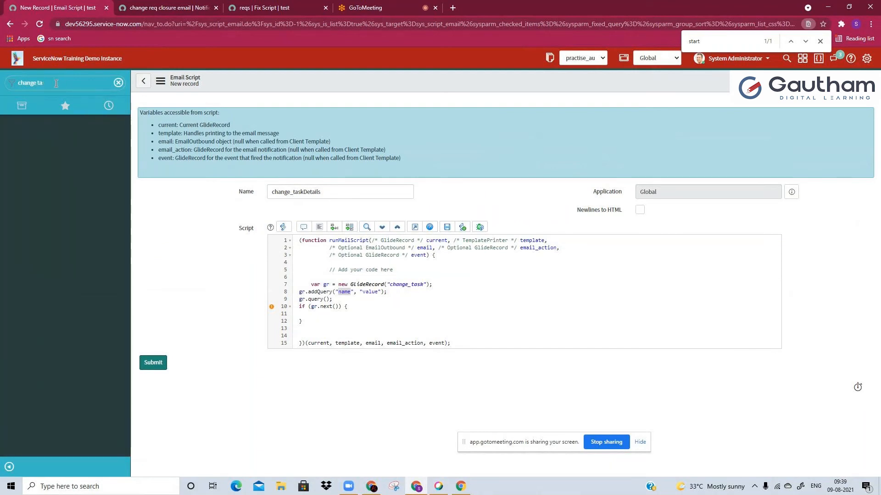
key(BackSpace)
key(BackSpace)
key(BackSpace)
text(_tas)
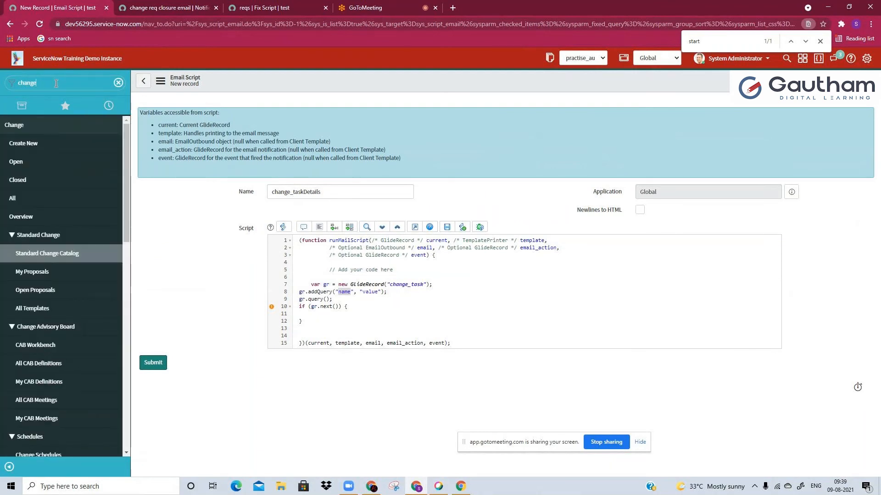
text(k.LIST)
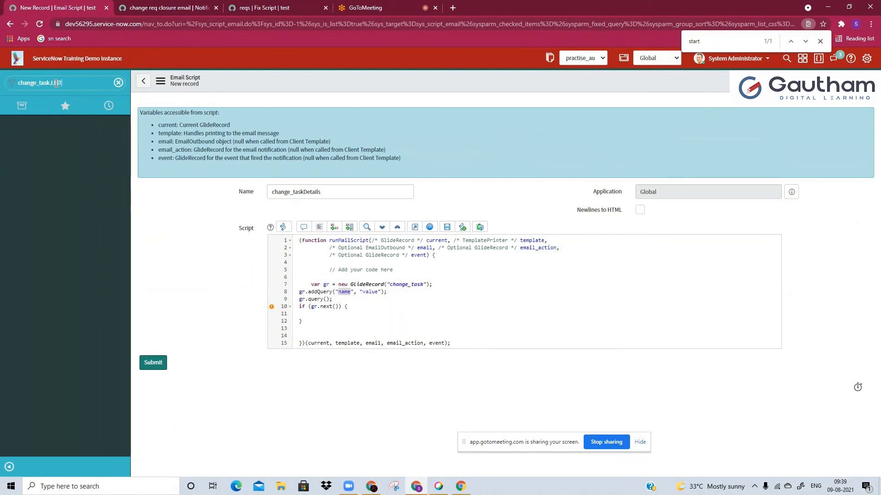
key(Return)
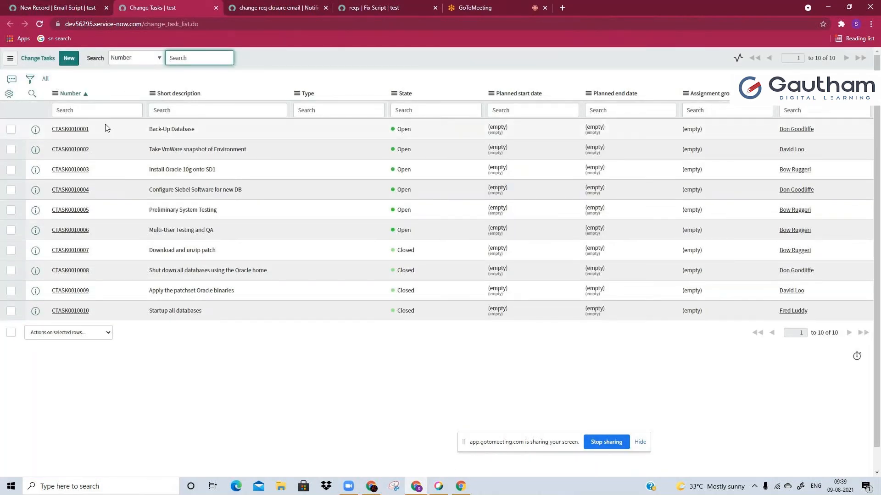
Add the Change request column to the Change Tasks list, placed directly after State
click(8, 94)
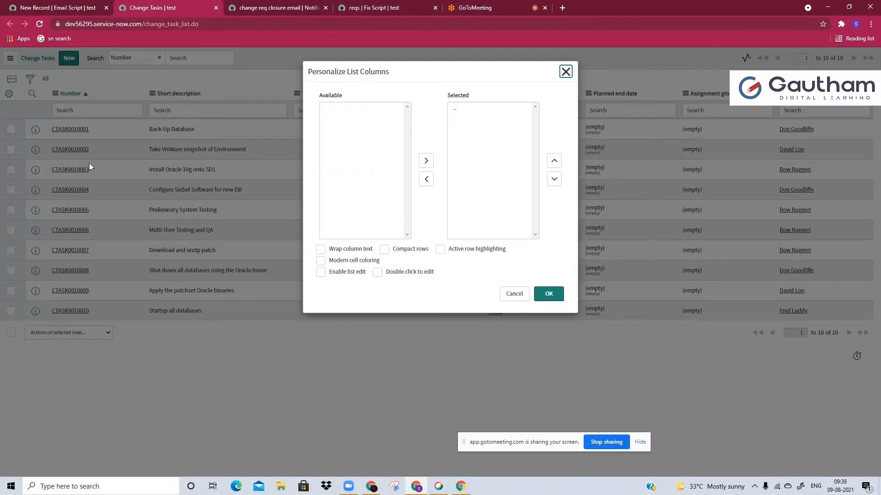
click(347, 144)
key(c)
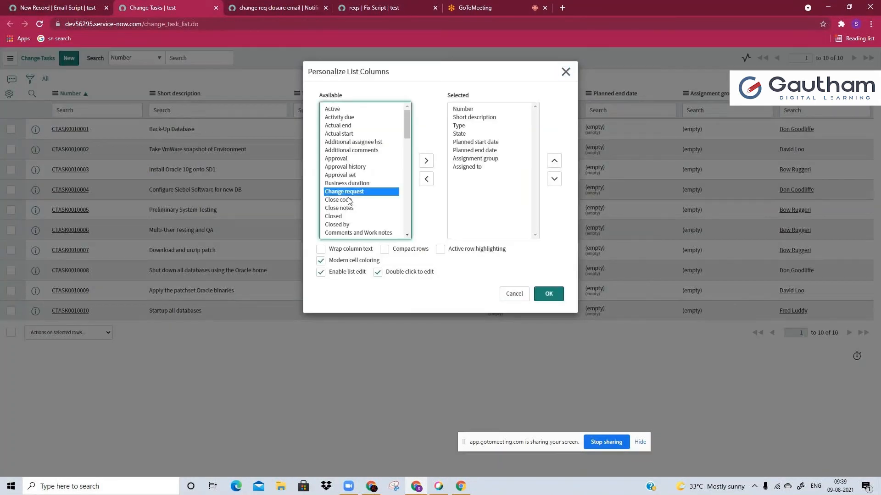
click(426, 160)
click(554, 161)
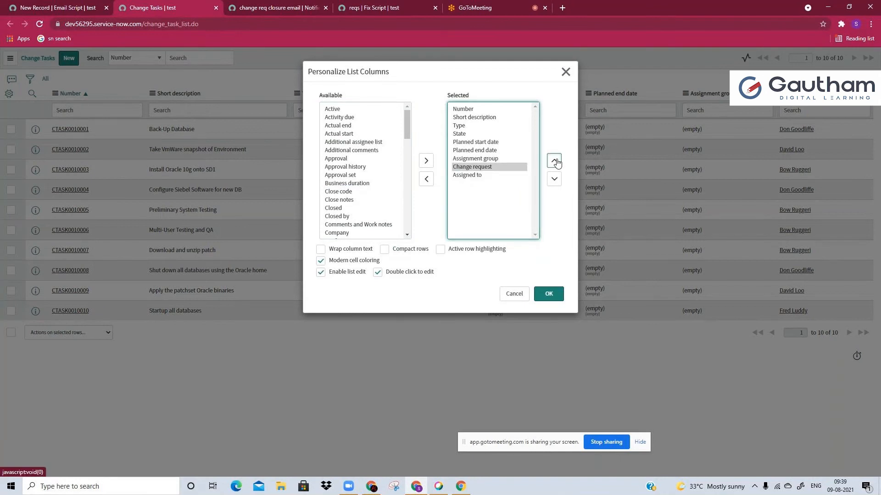
click(554, 161)
click(554, 160)
click(554, 160)
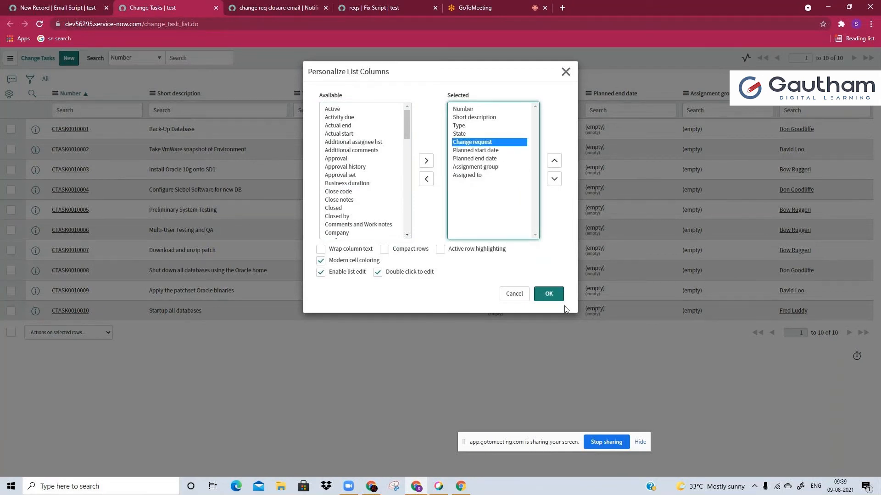
click(550, 298)
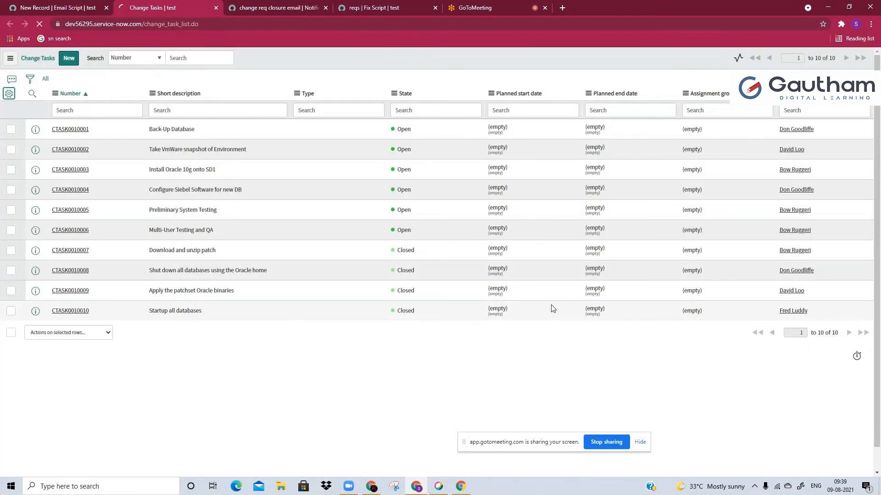
Filter the list by a task's change request and copy the field name change_request from the page URL
right_click(504, 142)
click(521, 145)
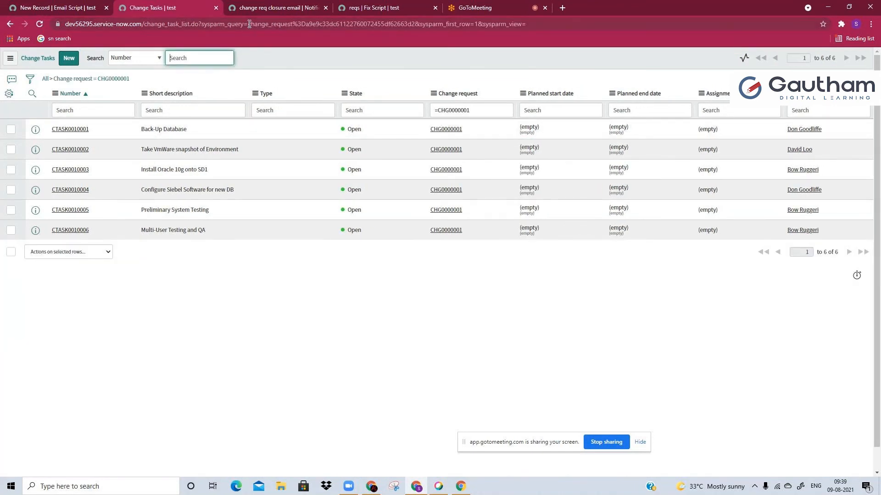
drag(249, 24, 294, 24)
key(ctrl+c)
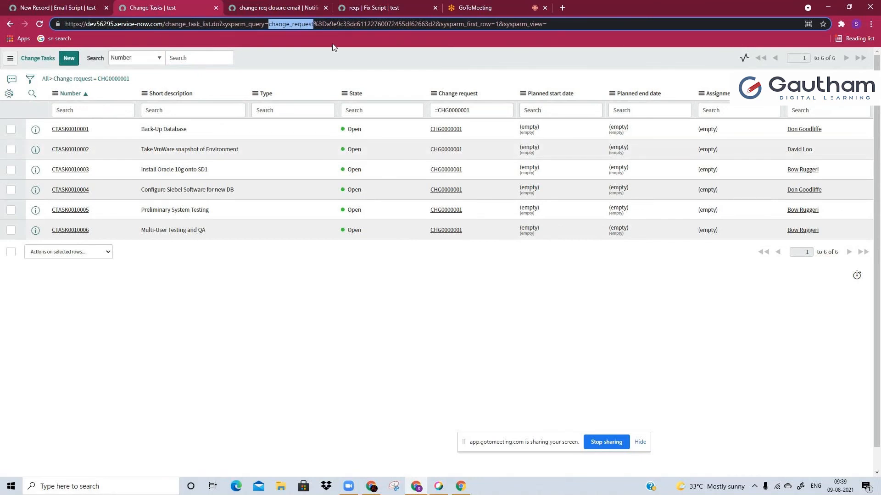
Return to the email script and replace the name placeholder in addQuery with change_request
click(72, 5)
text(change)
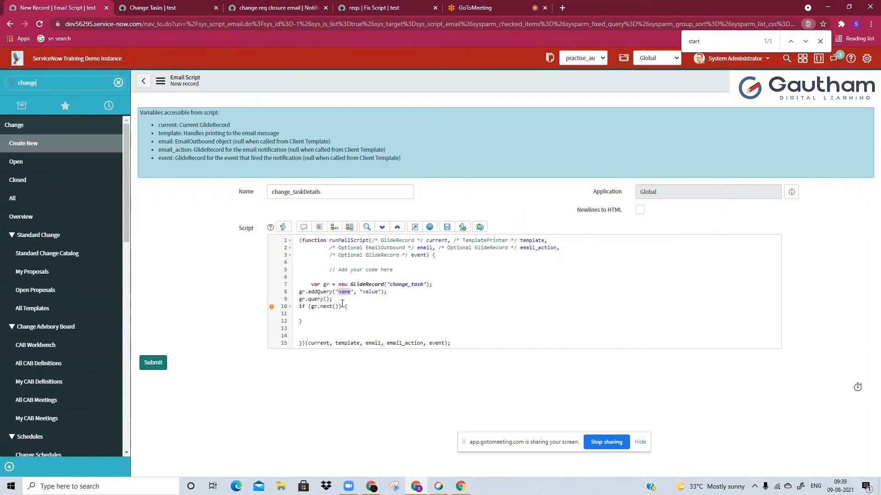
key(ctrl+a)
key(ctrl+v)
key(ctrl+a)
key(ctrl+c)
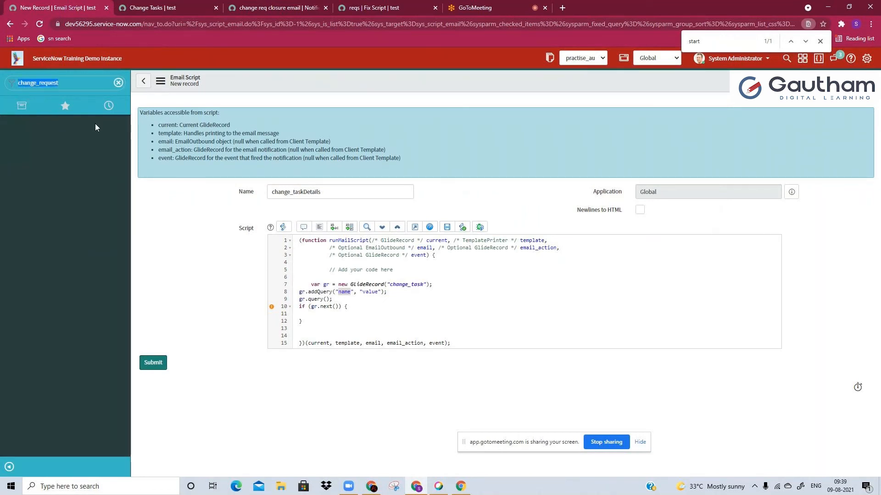
key(BackSpace)
double_click(343, 292)
key(ctrl+v)
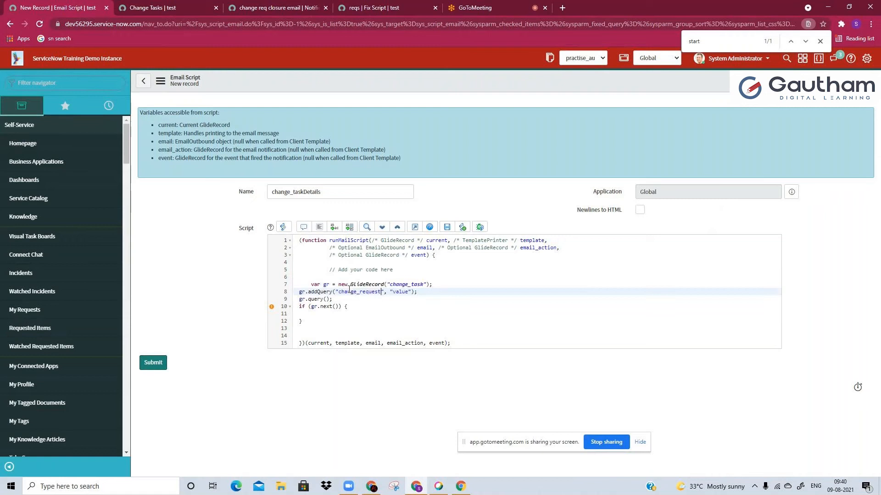
Replace the quoted value placeholder in addQuery with current.sys_id
double_click(398, 292)
key(BackSpace)
key(BackSpace)
text(current.sys_id)
click(406, 306)
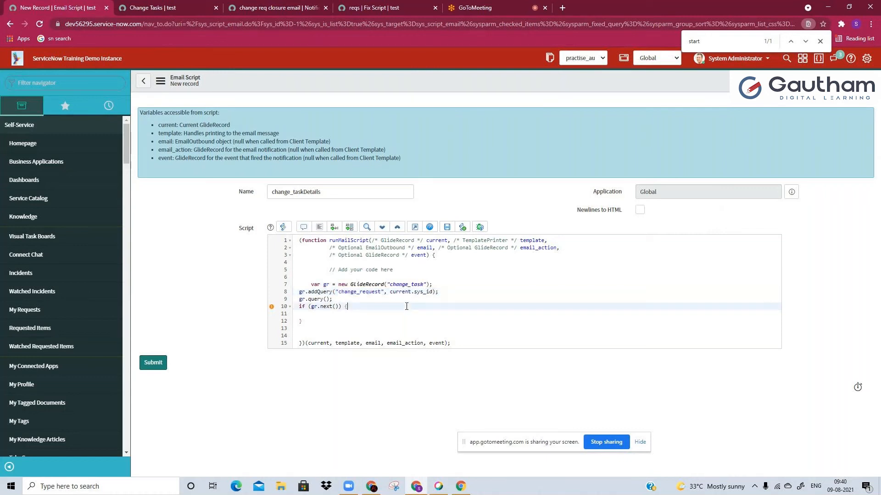
Change the if statement around gr.next() to a while loop and place the cursor in its empty body
double_click(302, 307)
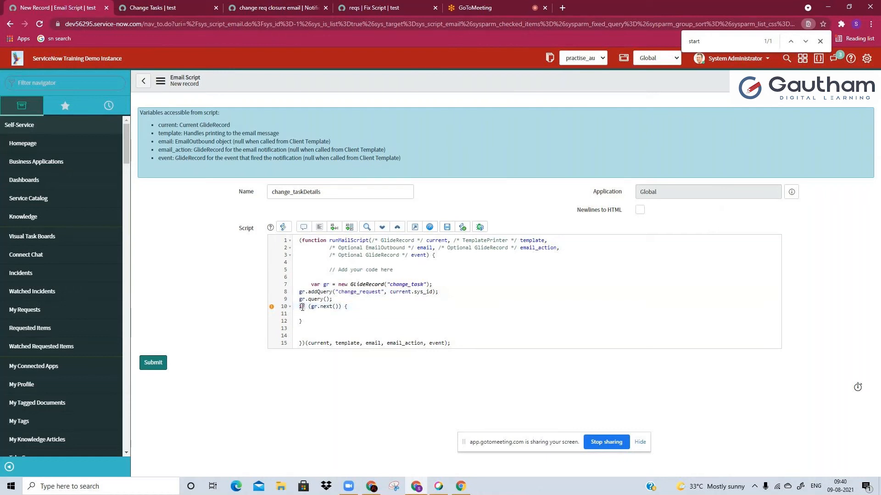
text(while)
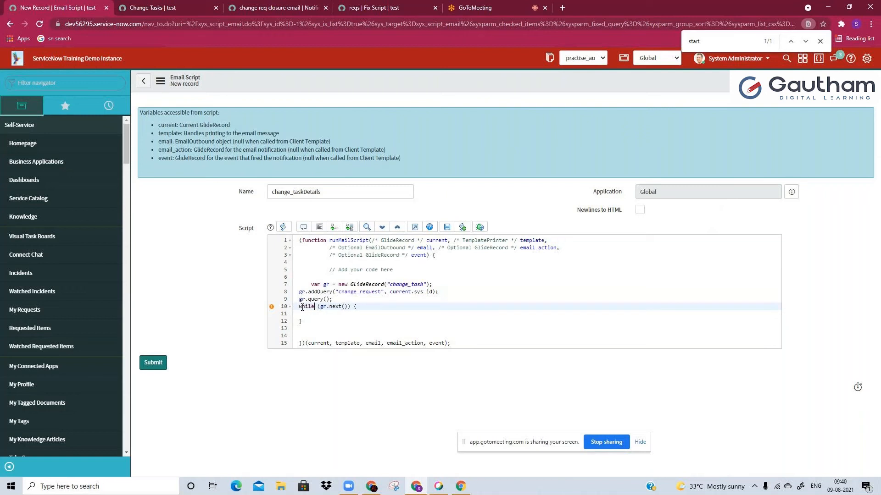
click(306, 314)
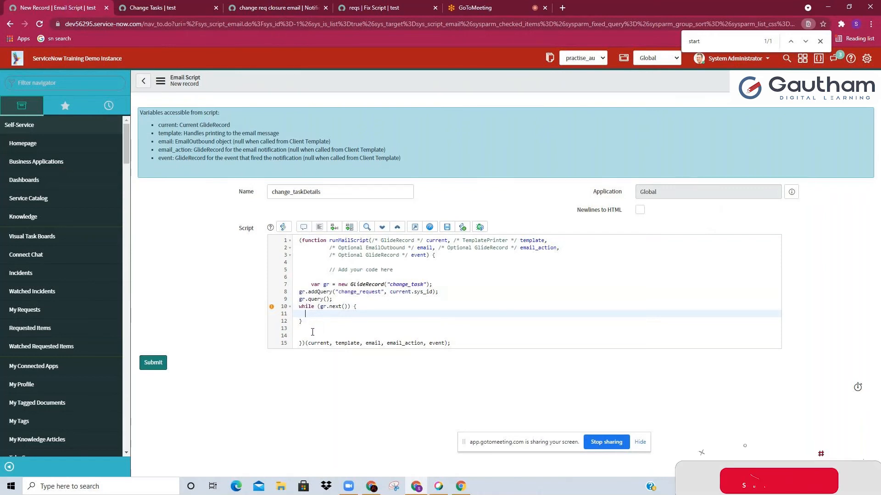
Add a template.print statement inside the while loop that outputs " Change task number " followed by gr.number
text(t)
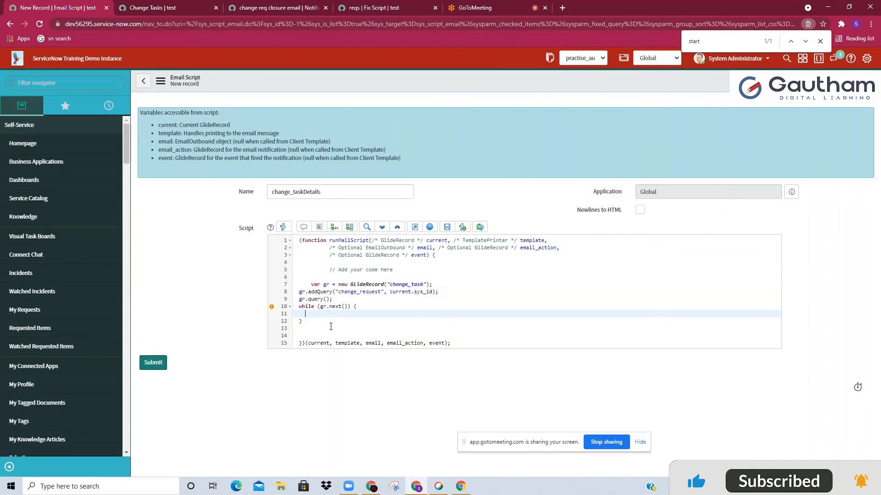
text(emplate)
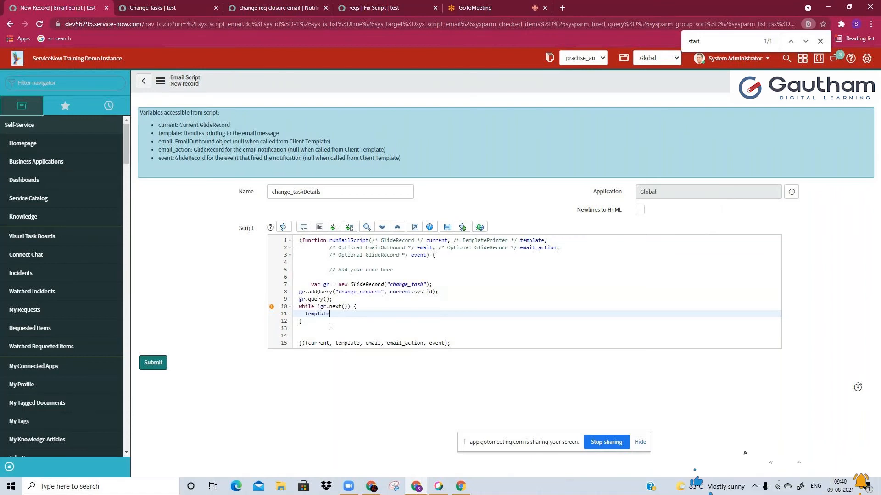
double_click(349, 343)
double_click(326, 316)
click(326, 316)
text(.)
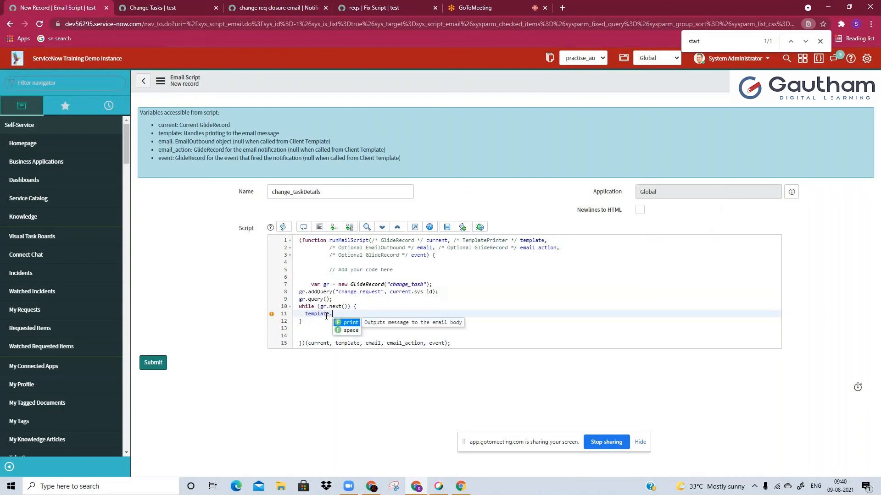
text(print(" Change t)
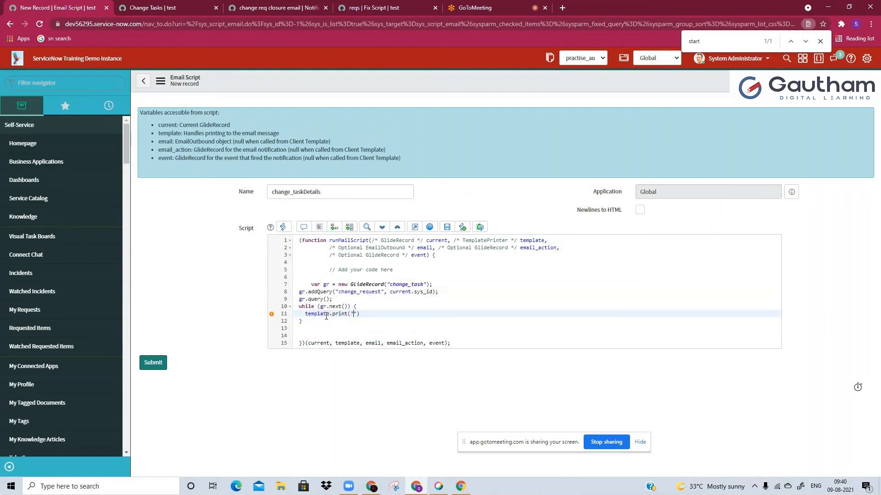
text(ask number "+gr.nnumber)
Extend the print statement after gr.number with the concatenated text " and change task description is "
click(439, 315)
key(BackSpace)
text(+)
text(" and )
text(change tas)
text(k )
text(descrip)
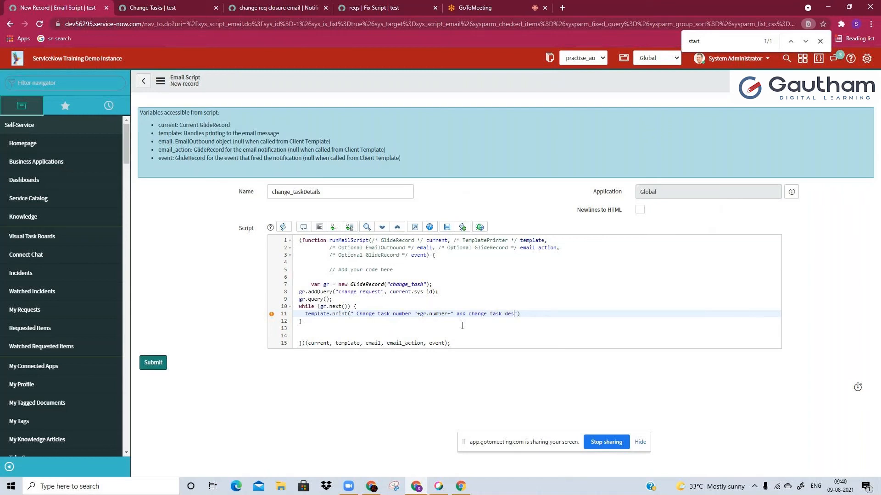
text(tion is 0)
key(BackSpace)
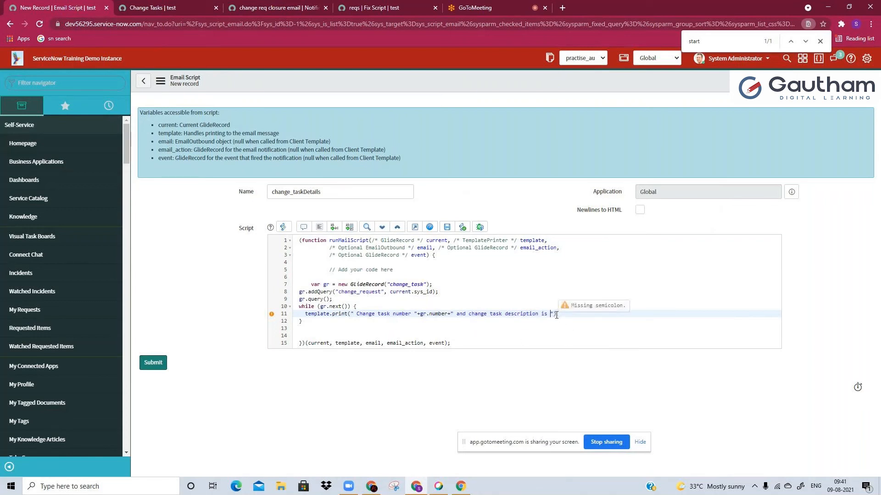
Append gr.description to the printed text, end the statement with a semicolon, and save the email script
text(+)
mouse_move(418, 314)
mouse_down()
mouse_move(447, 314)
mouse_move(428, 316)
mouse_up()
key(ctrl+c)
click(556, 315)
key(ctrl+v)
text(.description)
click(609, 314)
text(;)
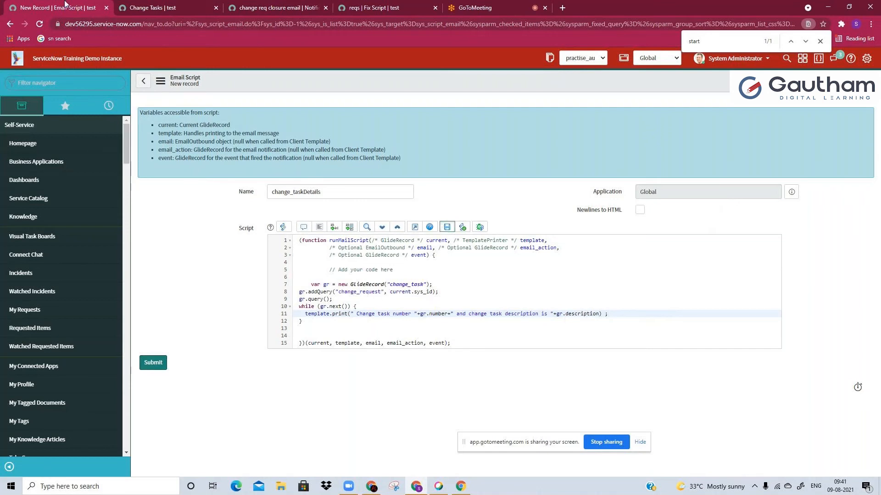
Copy change request number CHG0000001 from the Change Tasks list and set it as the preview record of the closure notification
click(117, 7)
click(270, 7)
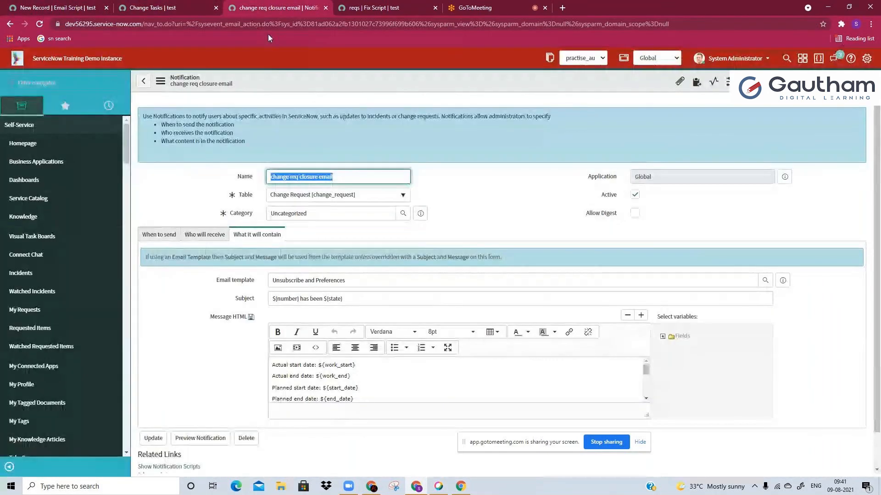
key(ctrl+shift+Tab)
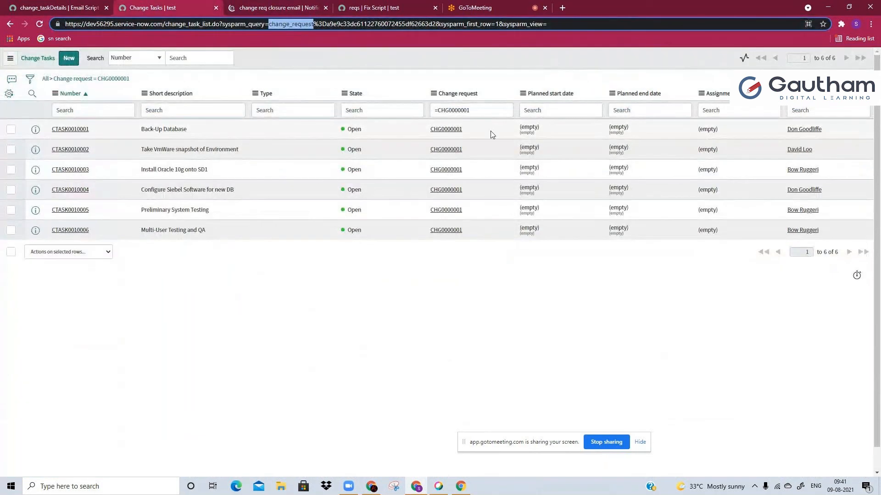
drag(491, 134, 424, 140)
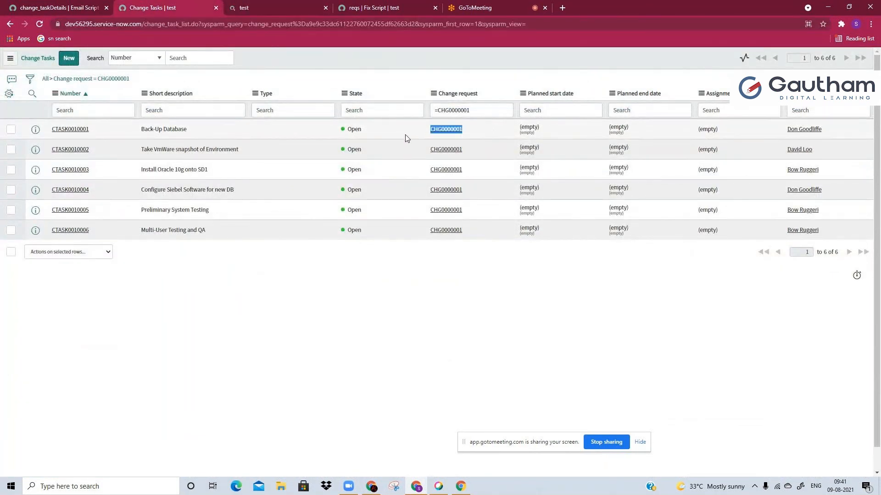
click(323, 3)
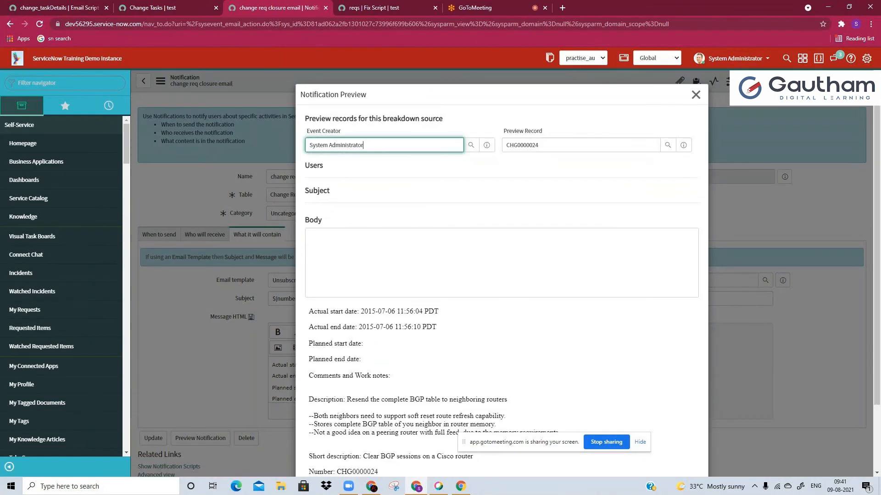
double_click(533, 145)
text(CHG0000001)
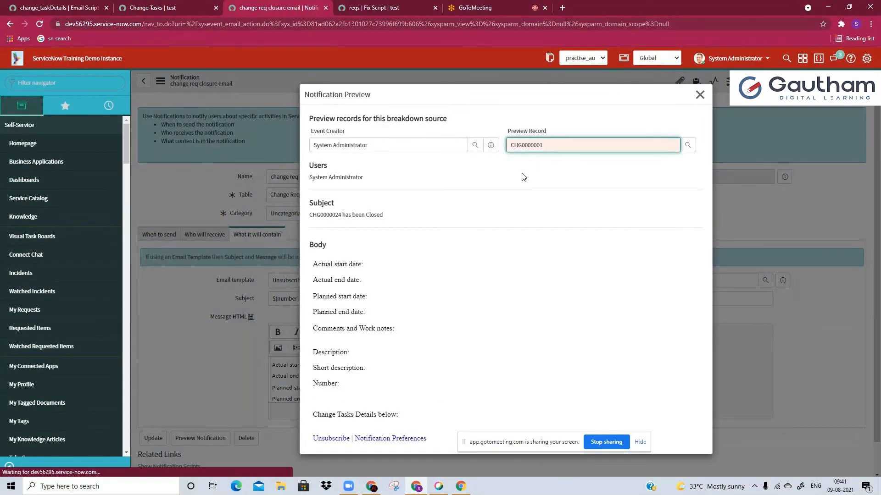
Examine the notification preview's body, especially the change task numbers and descriptions under Change Tasks Details below
drag(326, 264, 349, 445)
click(348, 444)
scroll(330, 374, down, 2)
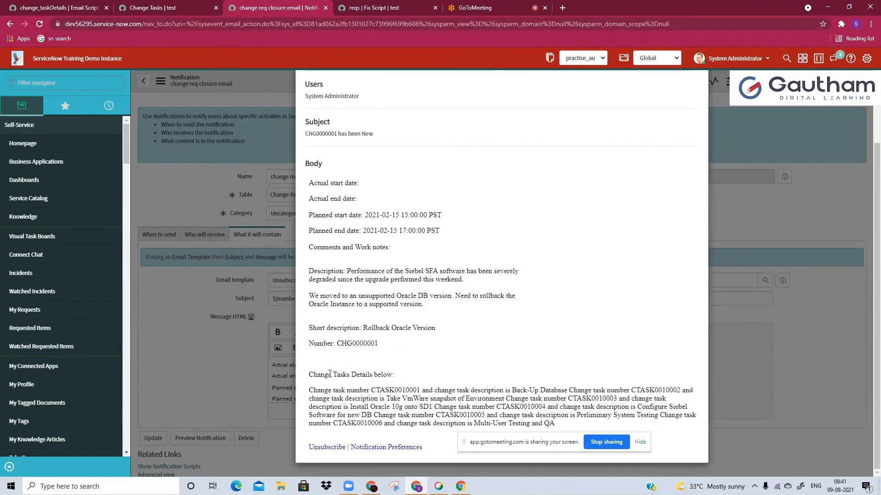
drag(330, 374, 553, 423)
click(374, 391)
click(421, 391)
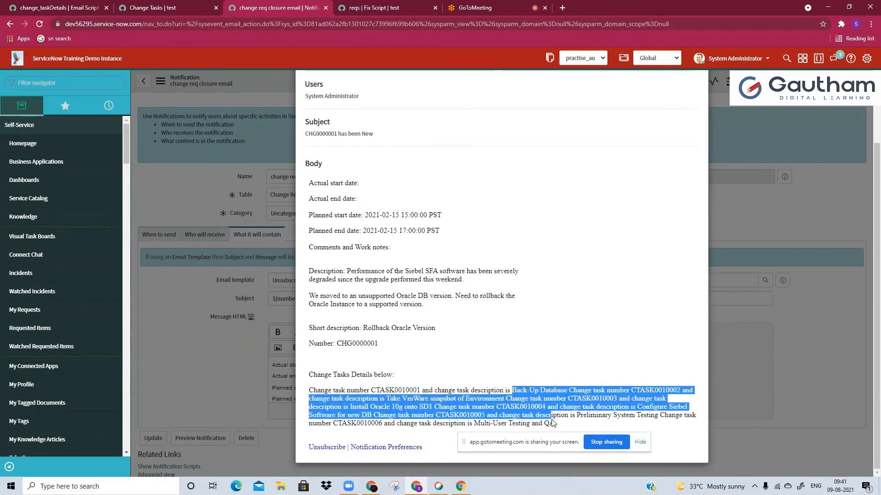
click(554, 423)
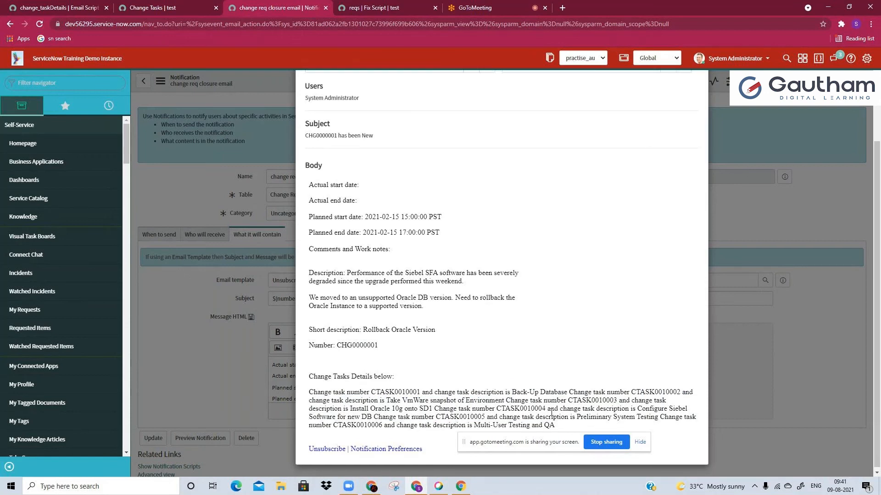
scroll(552, 412, up, 2)
scroll(506, 278, down, 2)
drag(506, 399, 555, 425)
click(566, 426)
click(556, 424)
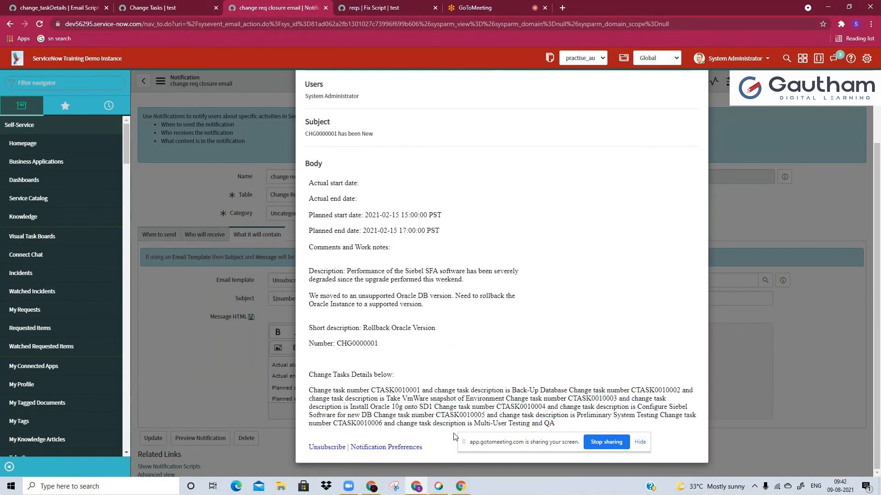
Return to the email script, append +"</br>" after gr.description in the print statement, and save the script
click(97, 5)
click(599, 314)
text(;)
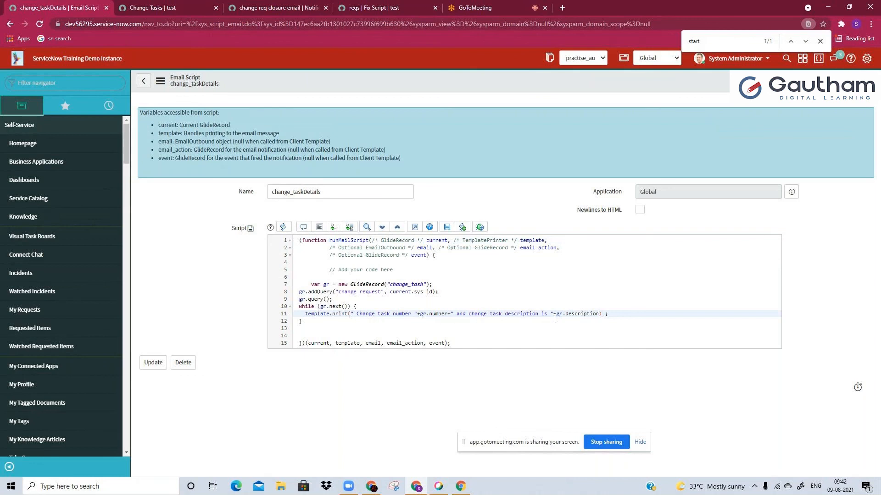
text(+)
text(</)
text(br)
text(>)
text("")
key(BackSpace)
text("")
key(BackSpace)
click(446, 227)
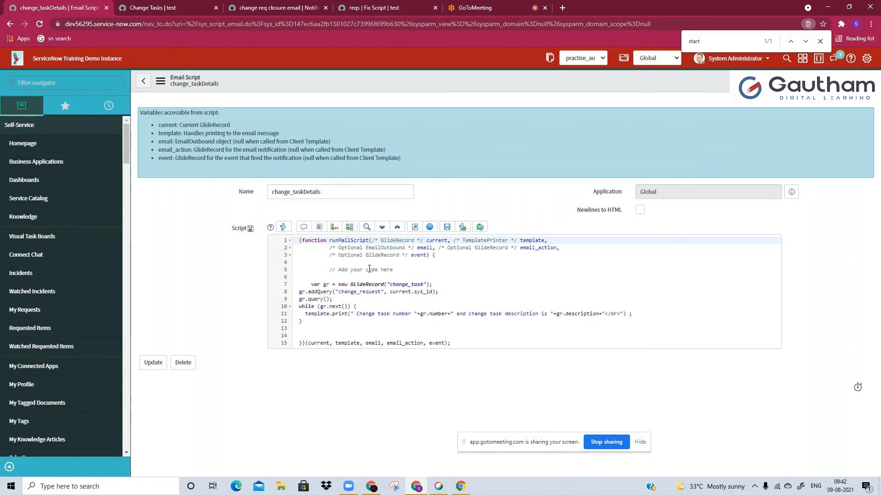
Review the finished email script and read requirements 4 to 6 in the reqs fix script description
drag(298, 239, 302, 312)
click(316, 327)
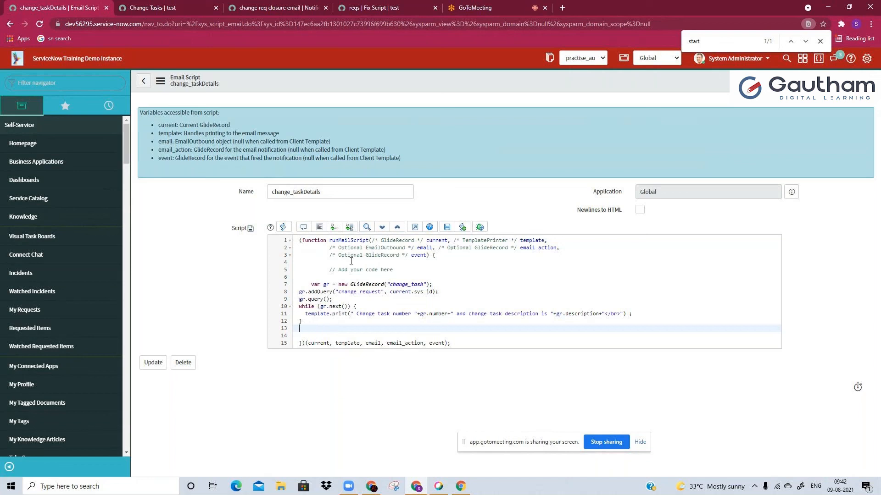
click(428, 4)
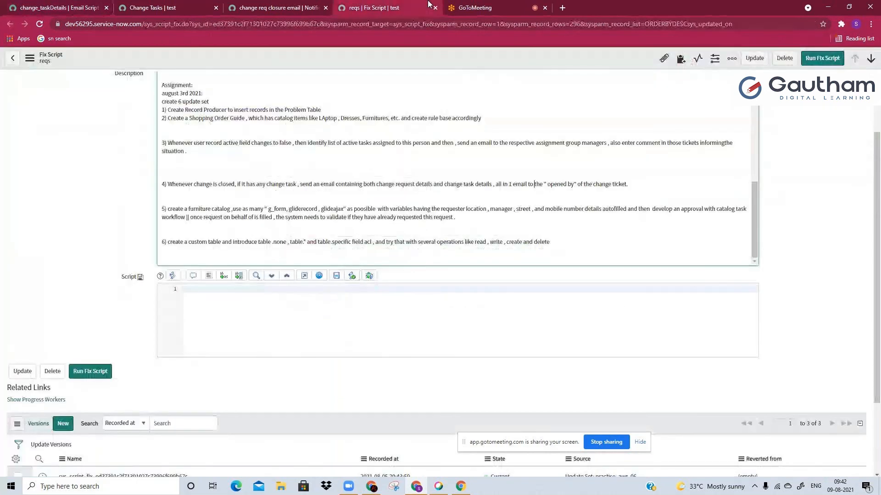
drag(202, 184, 289, 193)
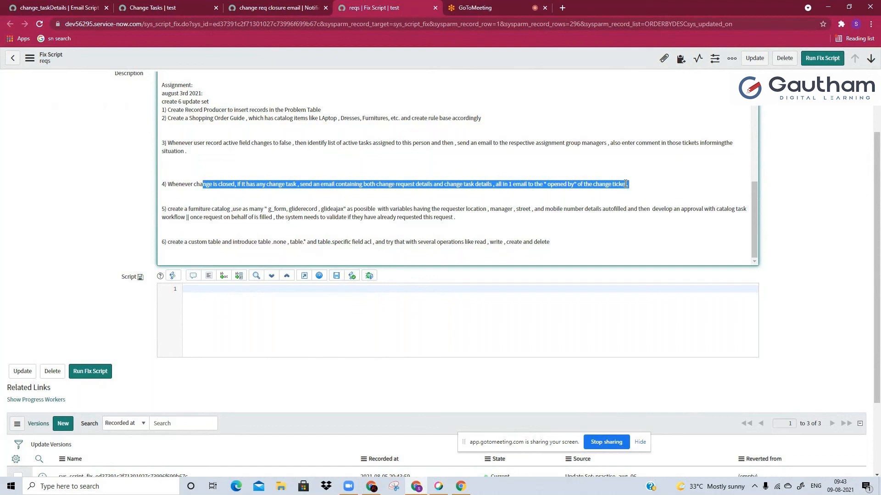
click(476, 217)
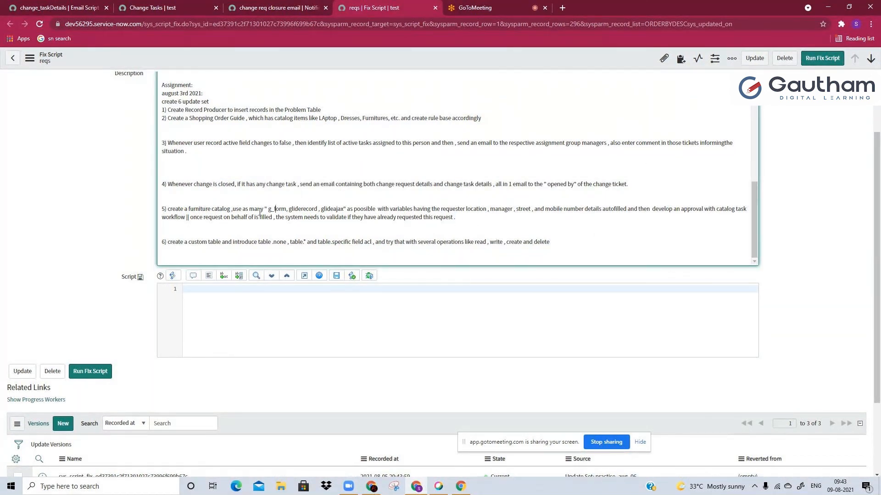
drag(260, 210, 464, 222)
click(463, 223)
double_click(409, 243)
click(410, 243)
Switch to GoToMeeting, find the instance name in the chat, and open the dev110302 email list in a new browser tab
click(468, 5)
click(812, 57)
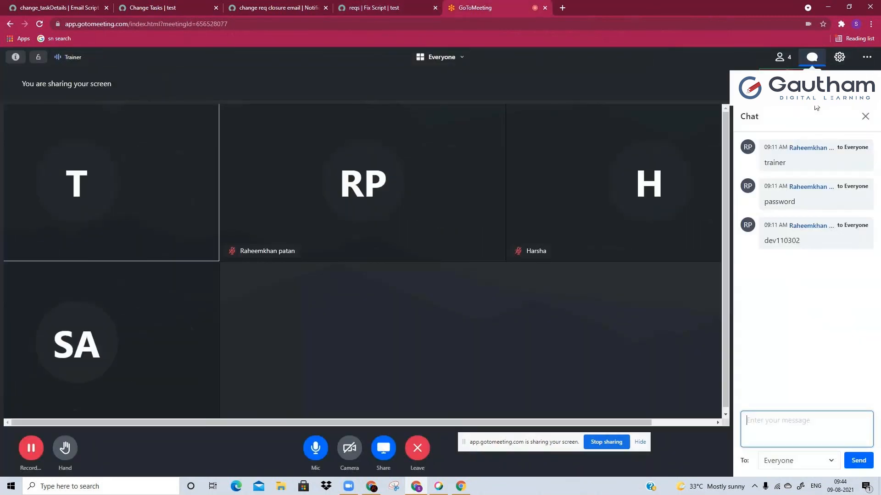
double_click(771, 241)
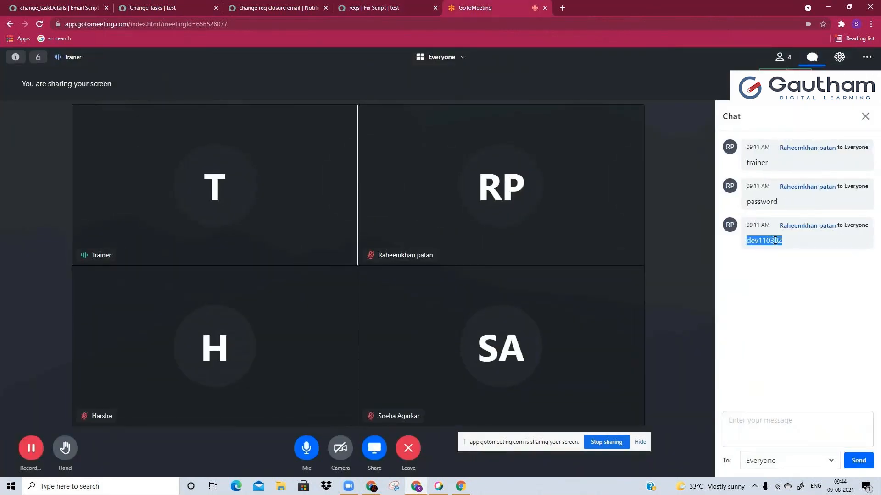
click(562, 8)
text(d)
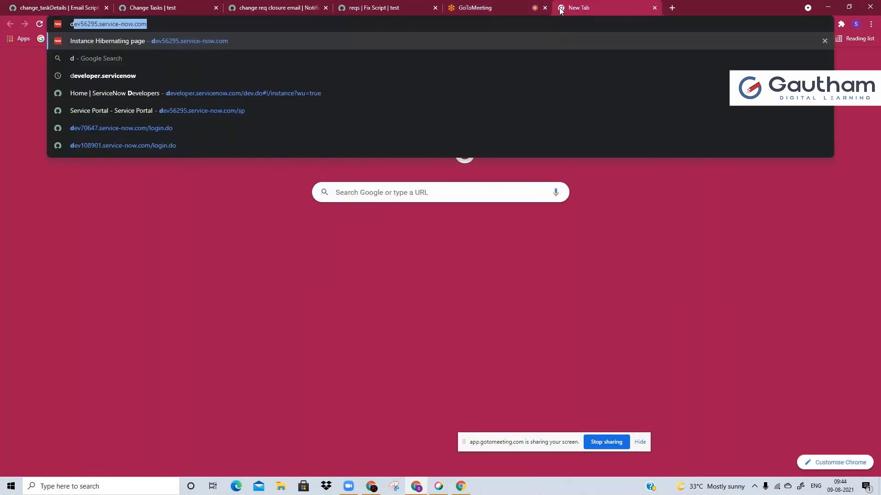
text(ev110302)
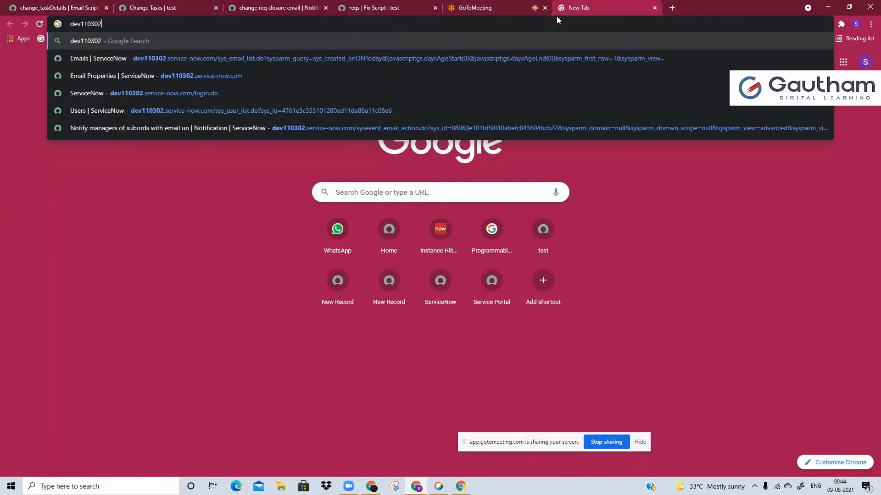
key(Down)
key(Return)
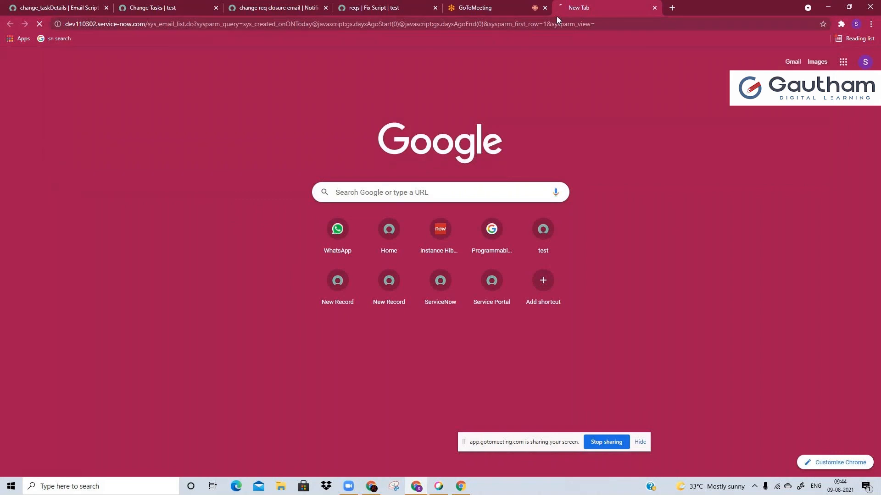
Select the login user name in the meeting chat, check the dev110302 page, and return to the chat for the credentials
click(519, 6)
double_click(759, 162)
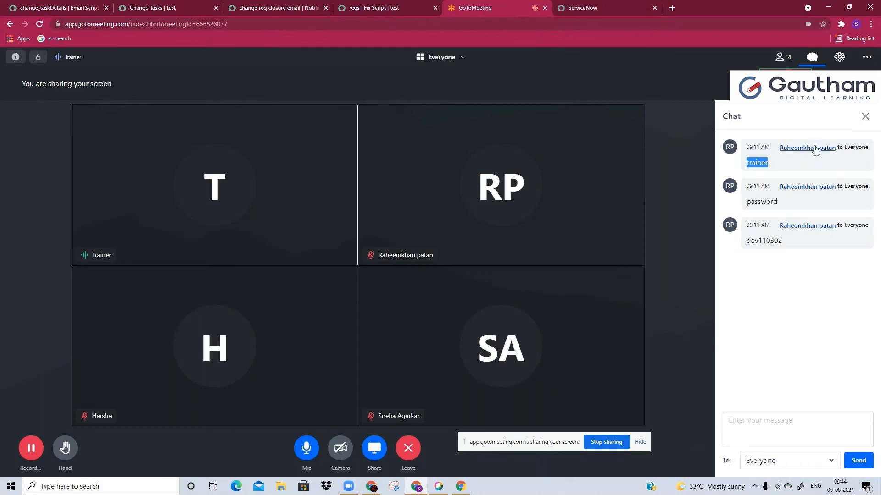
click(610, 8)
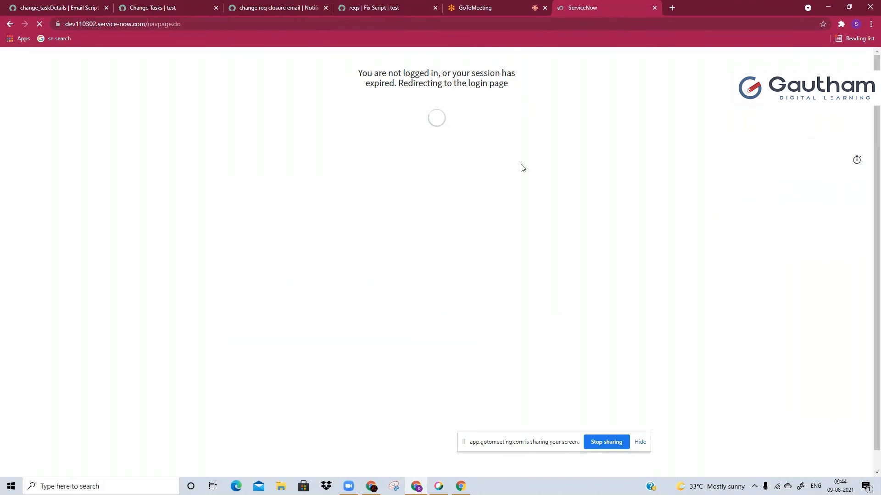
click(494, 4)
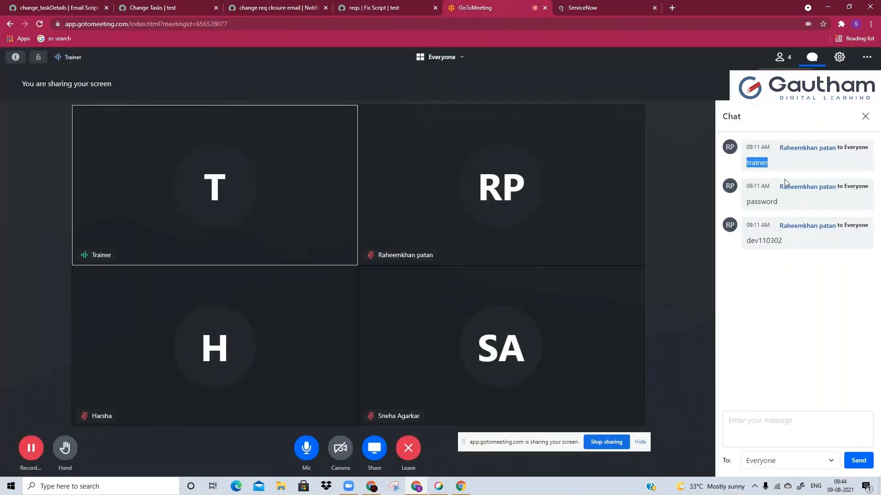